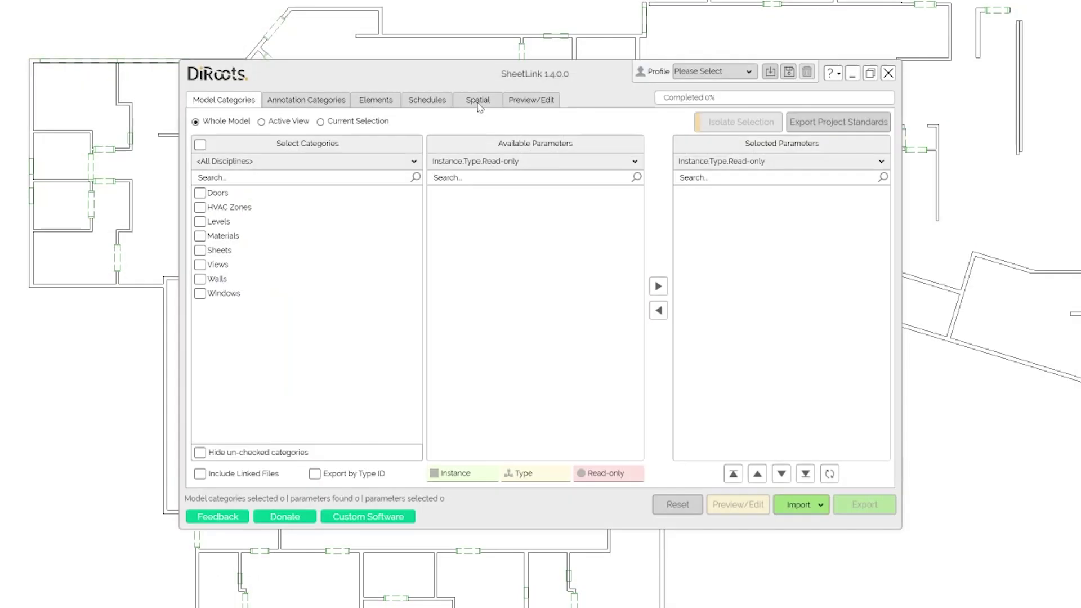
Show SheetLink's Spatial listing, briefly trying the Spaces category before switching back to Rooms
click(499, 169)
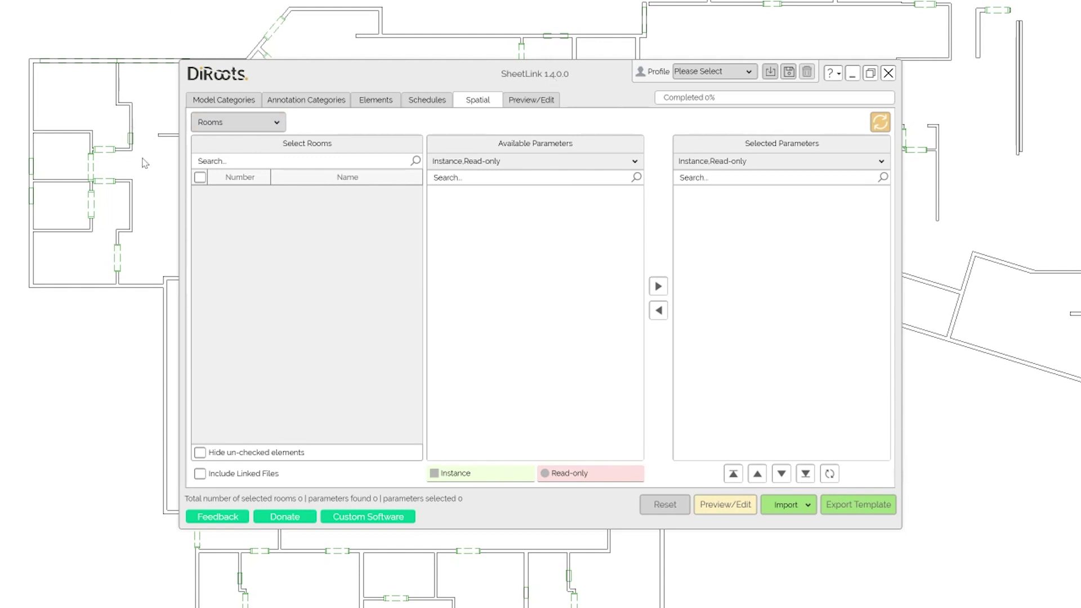
click(228, 123)
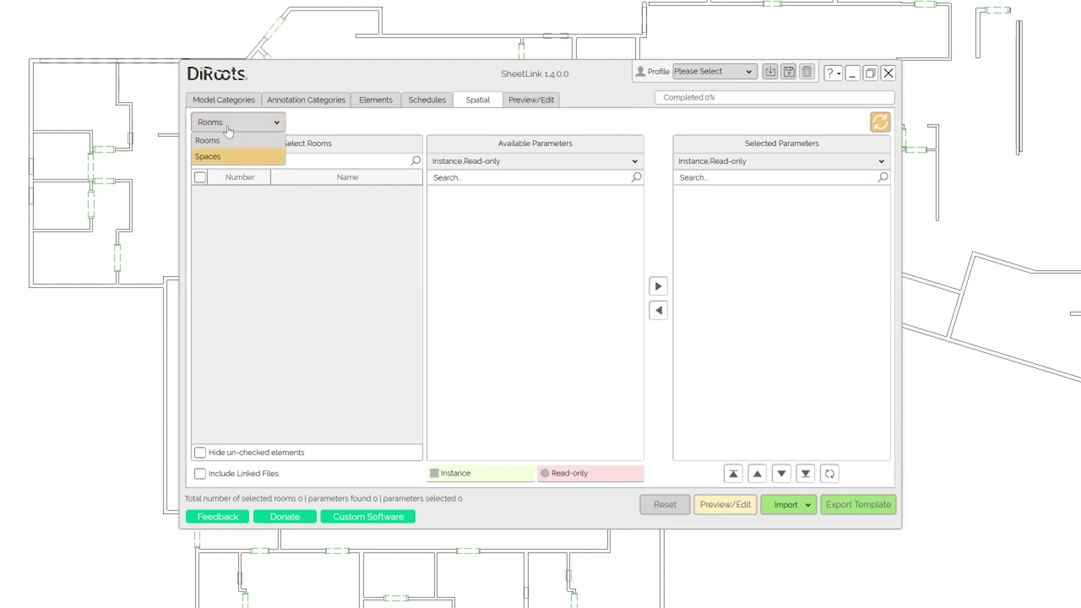
click(224, 160)
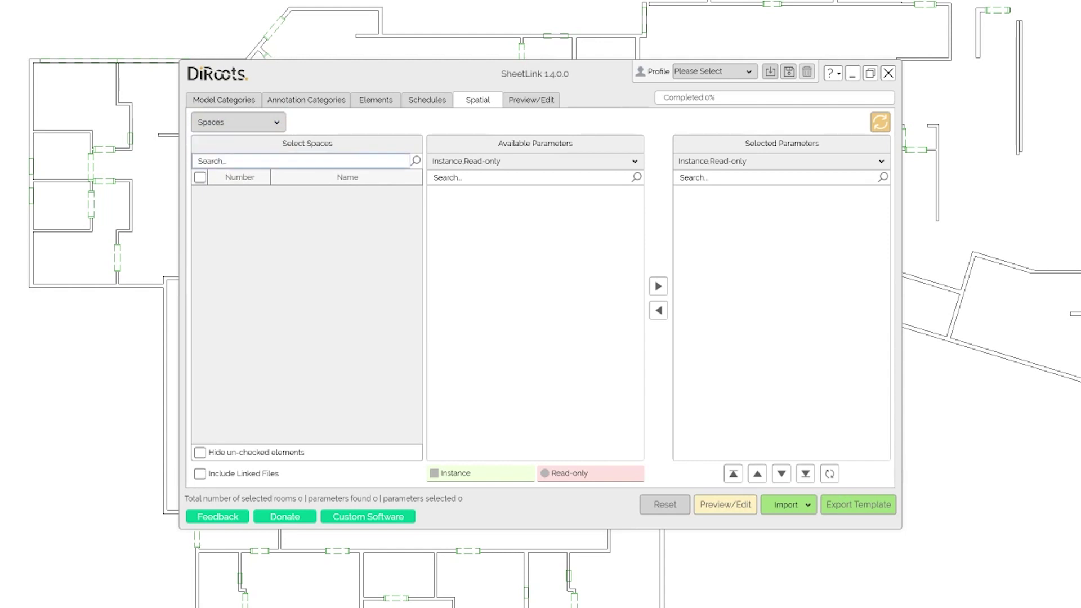
click(239, 124)
click(456, 138)
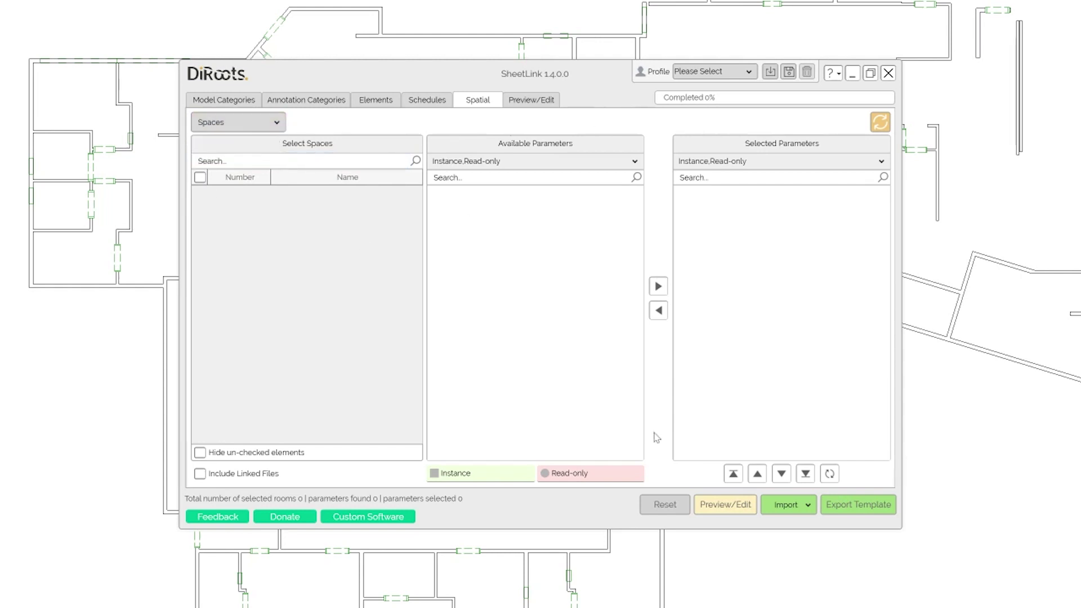
click(251, 124)
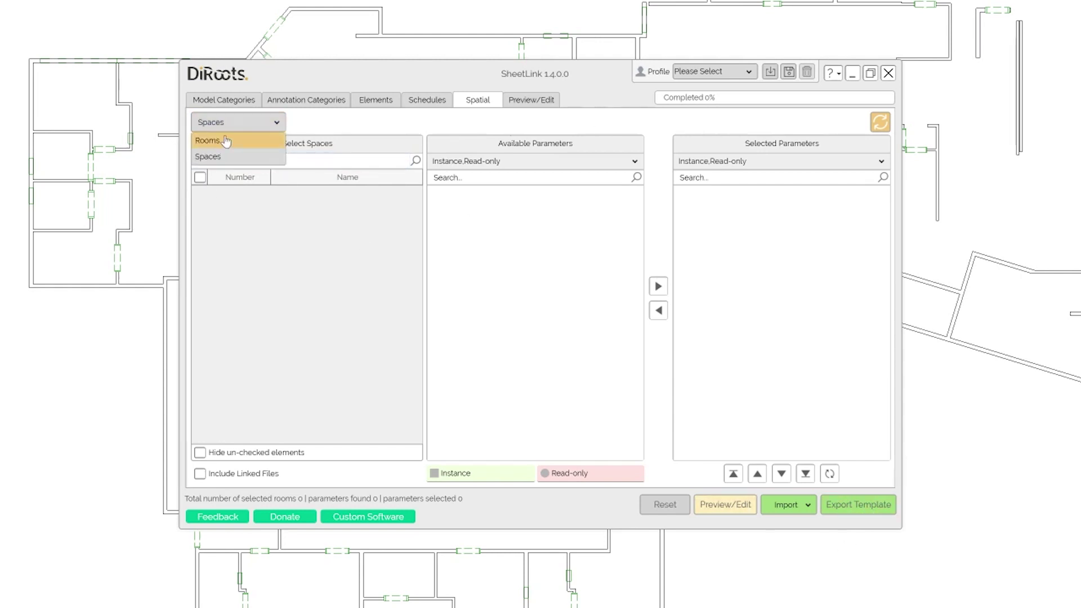
click(214, 140)
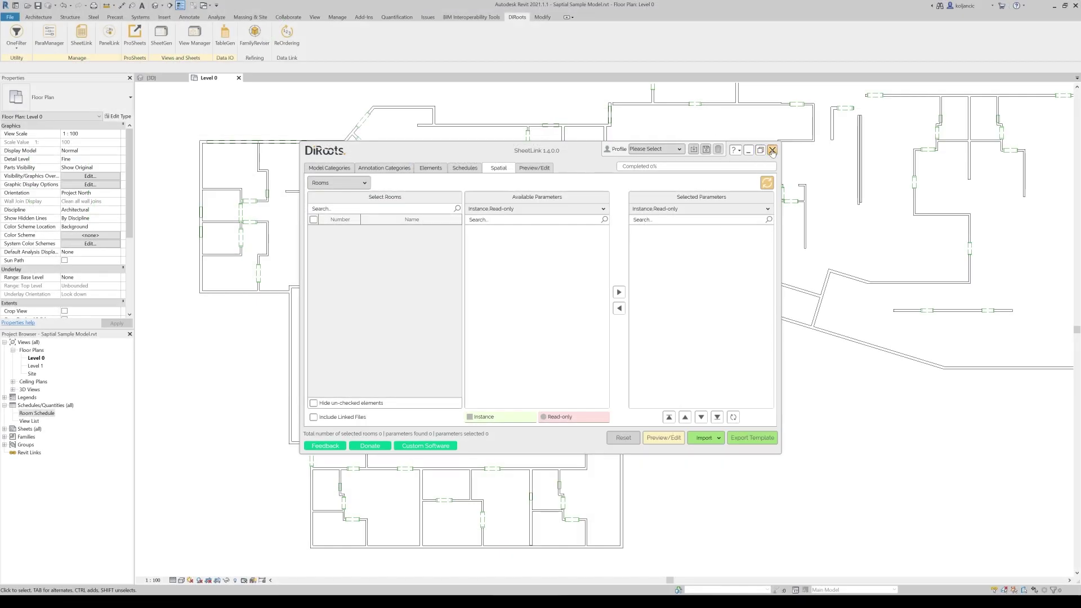
Relaunch SheetLink from the DiRoots tab on SampleModel and show its Spatial page
click(772, 150)
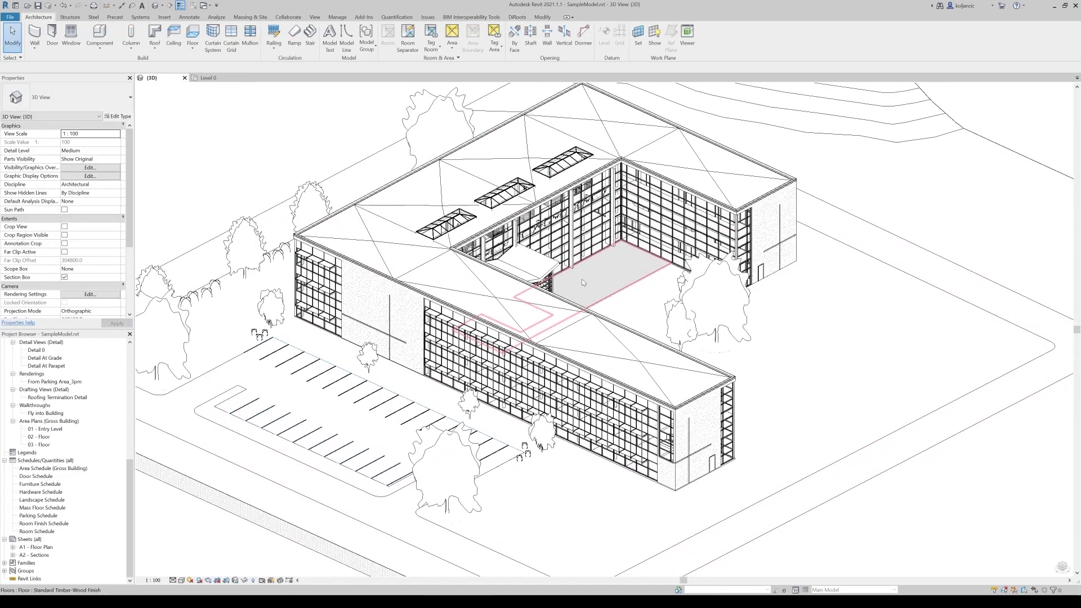
click(517, 17)
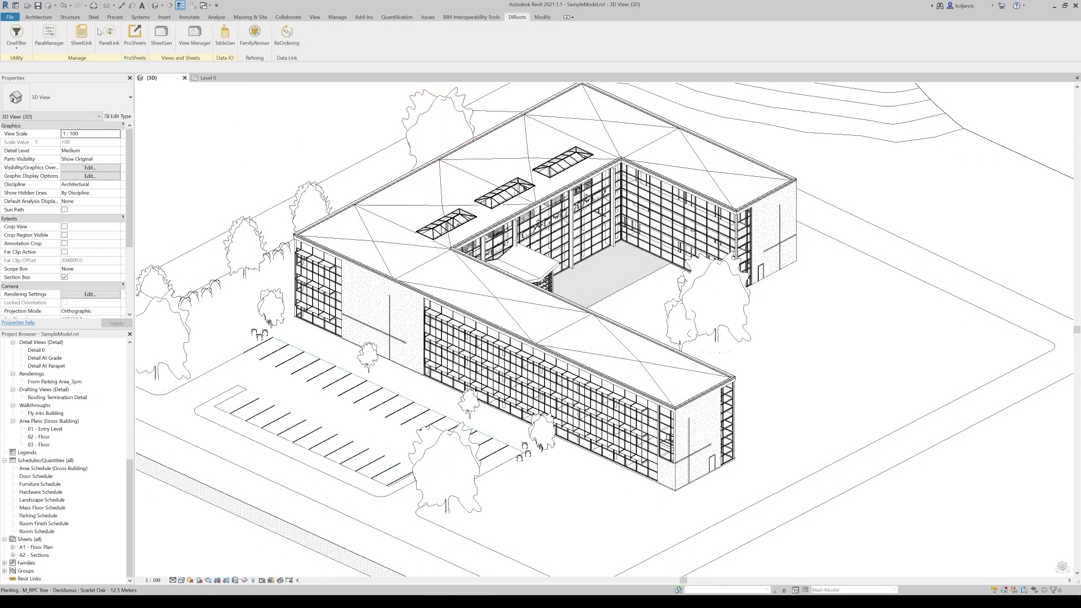
click(81, 38)
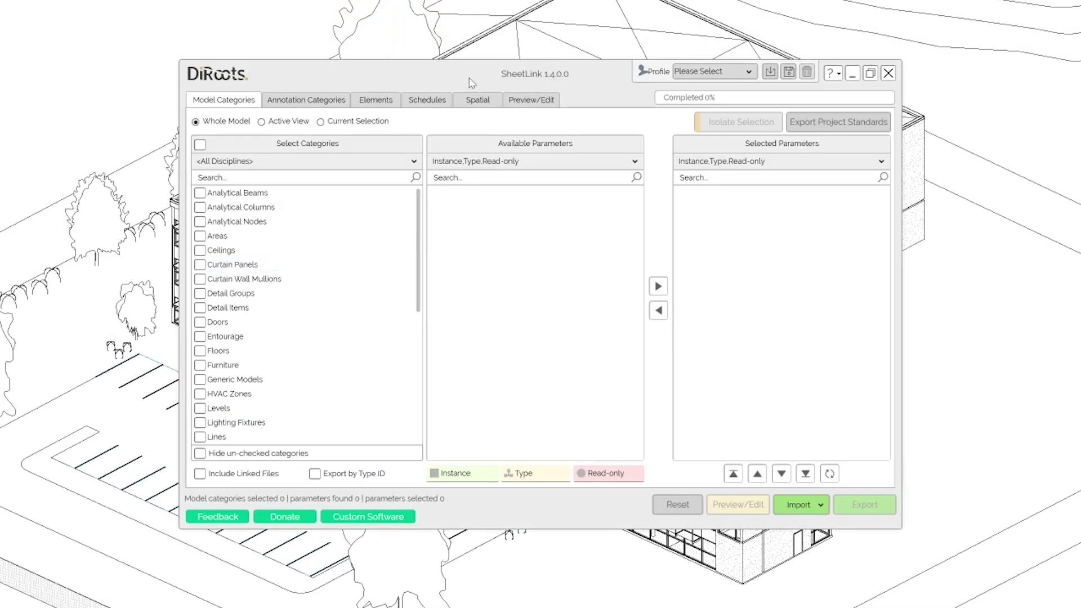
click(484, 107)
drag(393, 77, 374, 69)
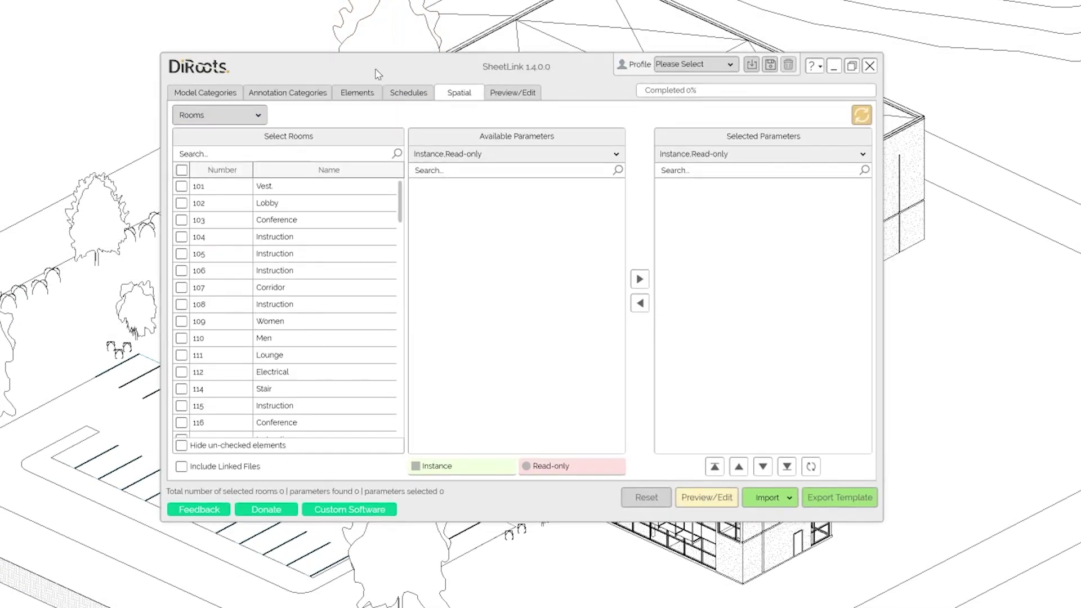
Select all 91 rooms and sort them alphabetically by Name
click(180, 170)
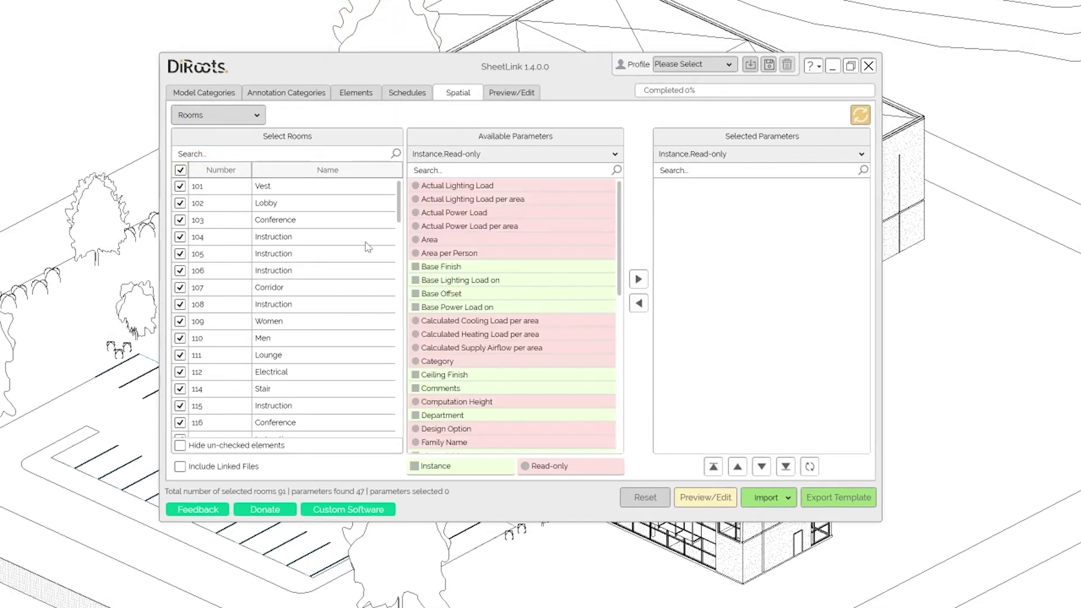
click(318, 170)
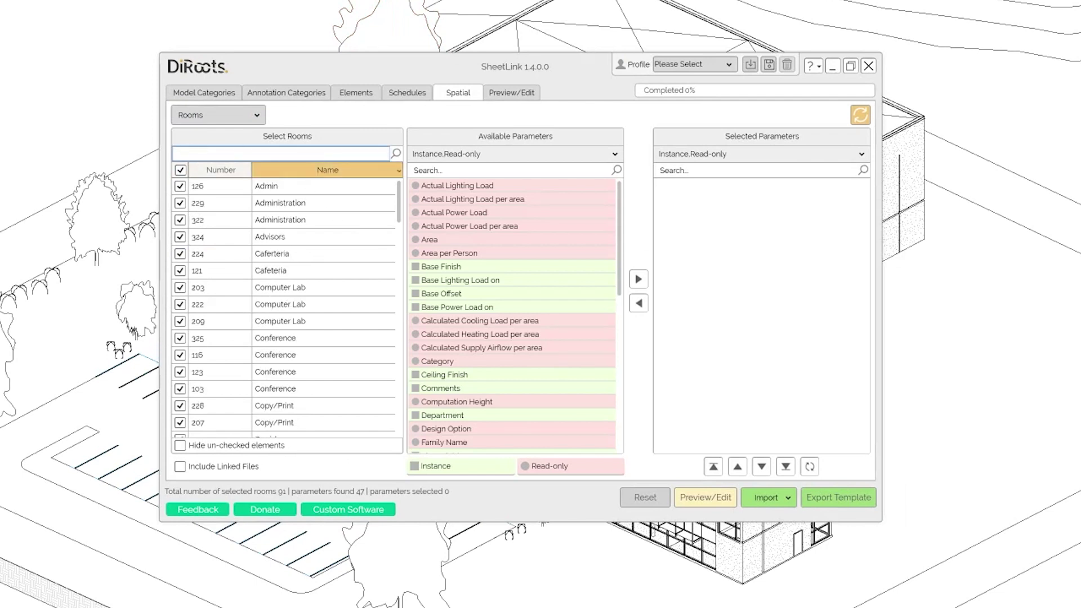
right_click(268, 206)
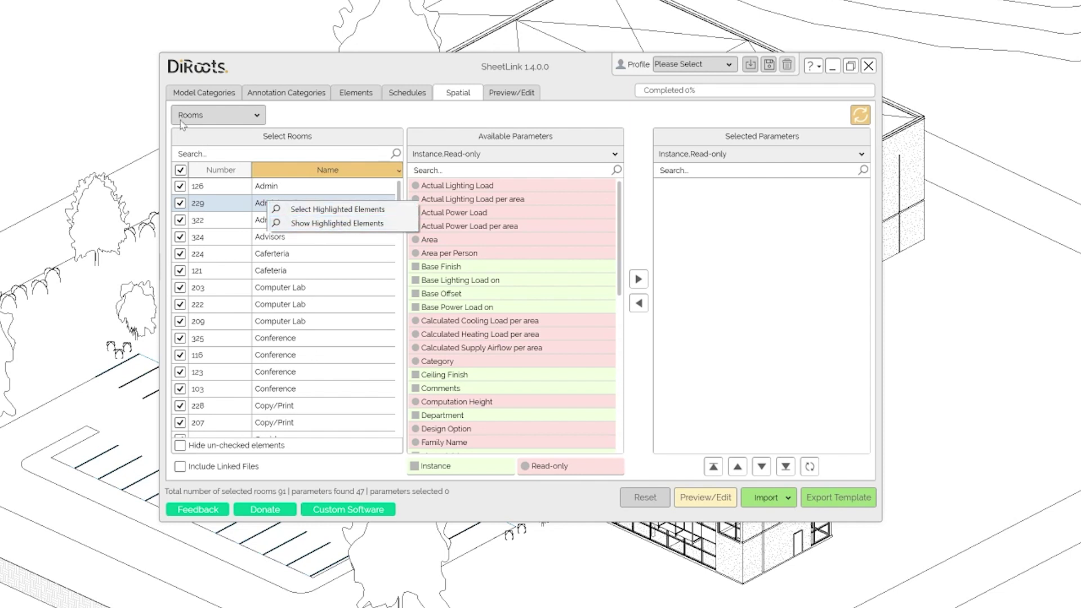
drag(491, 75, 534, 92)
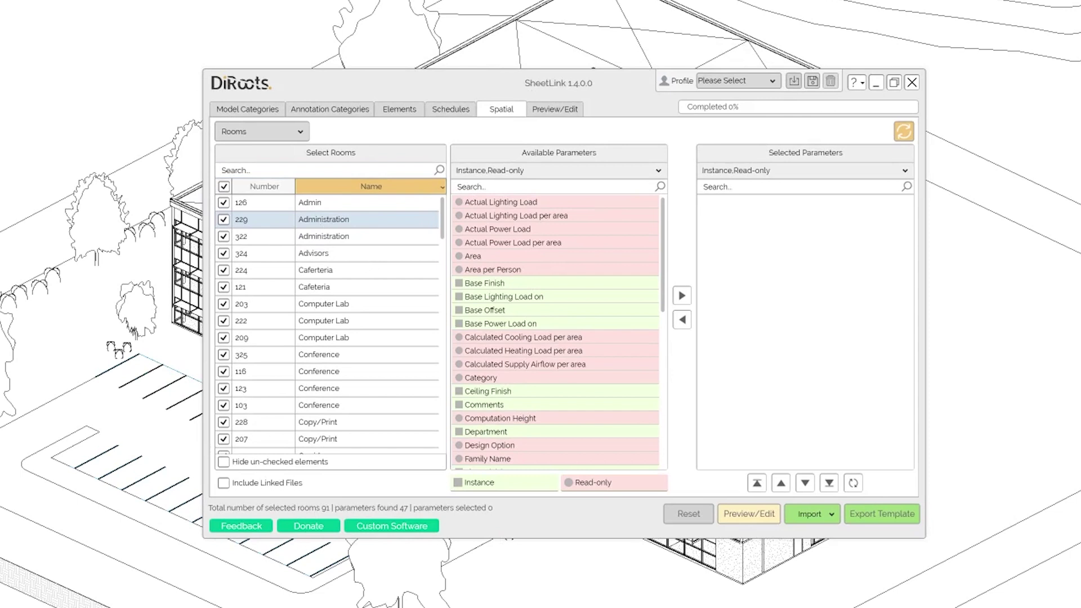
drag(614, 94, 593, 87)
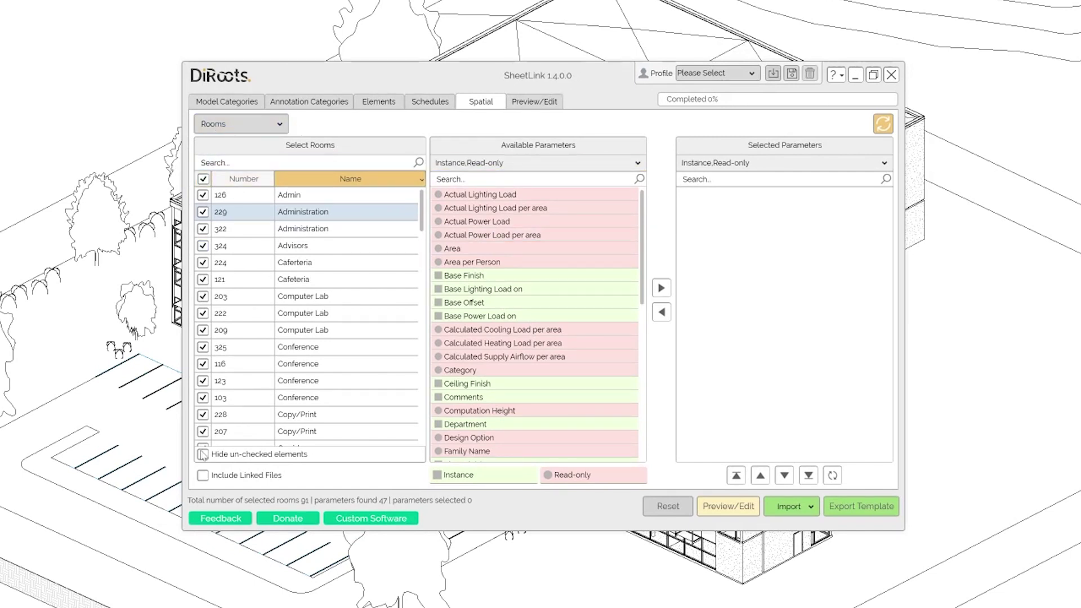
Sort the rooms by Number and list the instance parameters first
scroll(265, 356, down, 5)
scroll(261, 386, up, 5)
drag(422, 211, 419, 184)
click(244, 178)
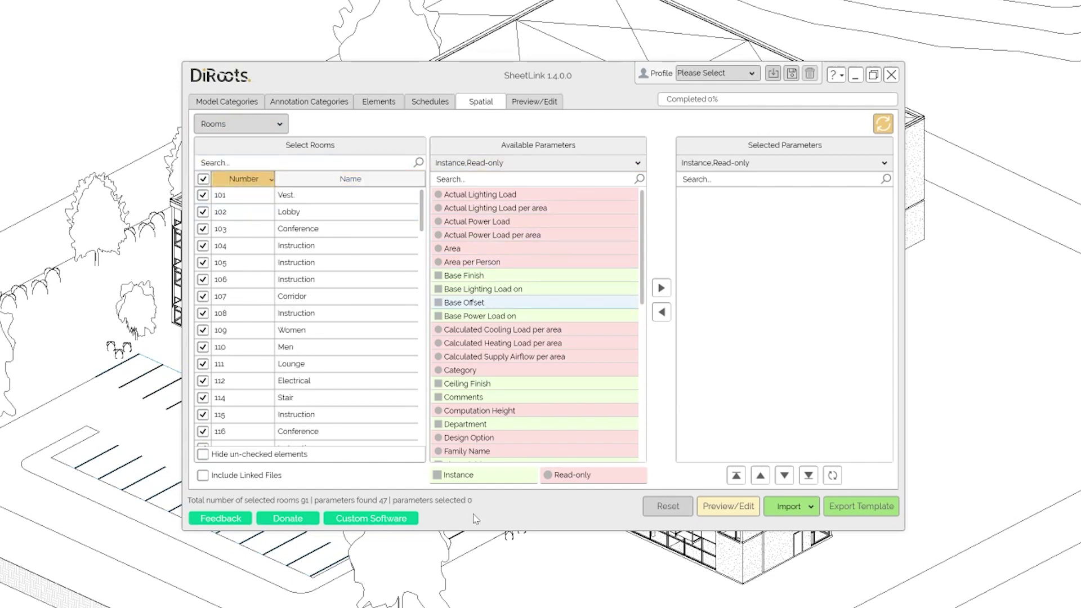
click(475, 476)
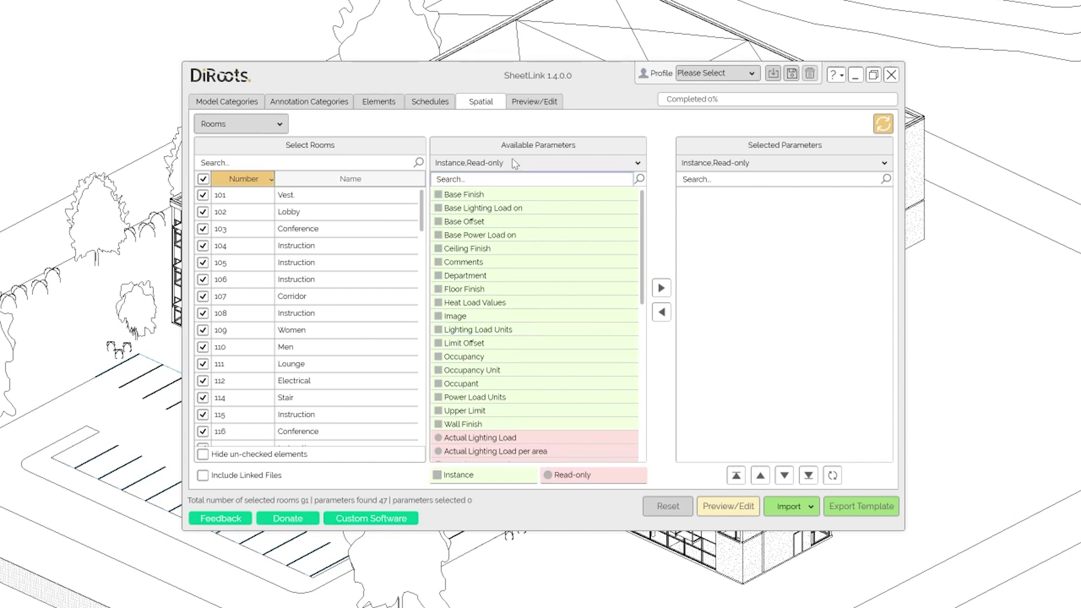
Search 'lev' and add the instance Level parameter to the export list
click(512, 179)
text(lev)
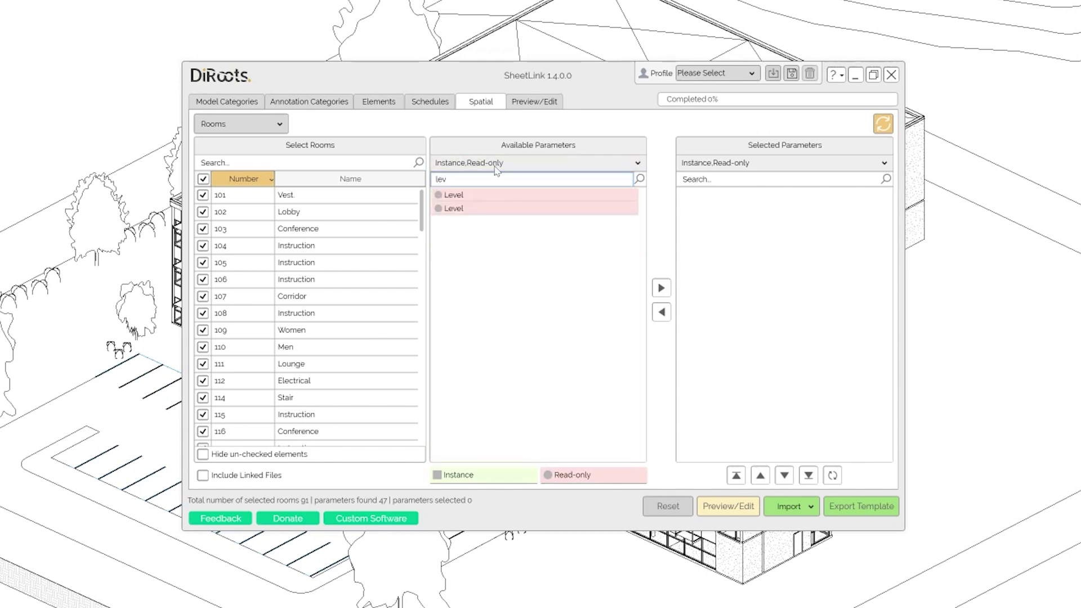
click(474, 196)
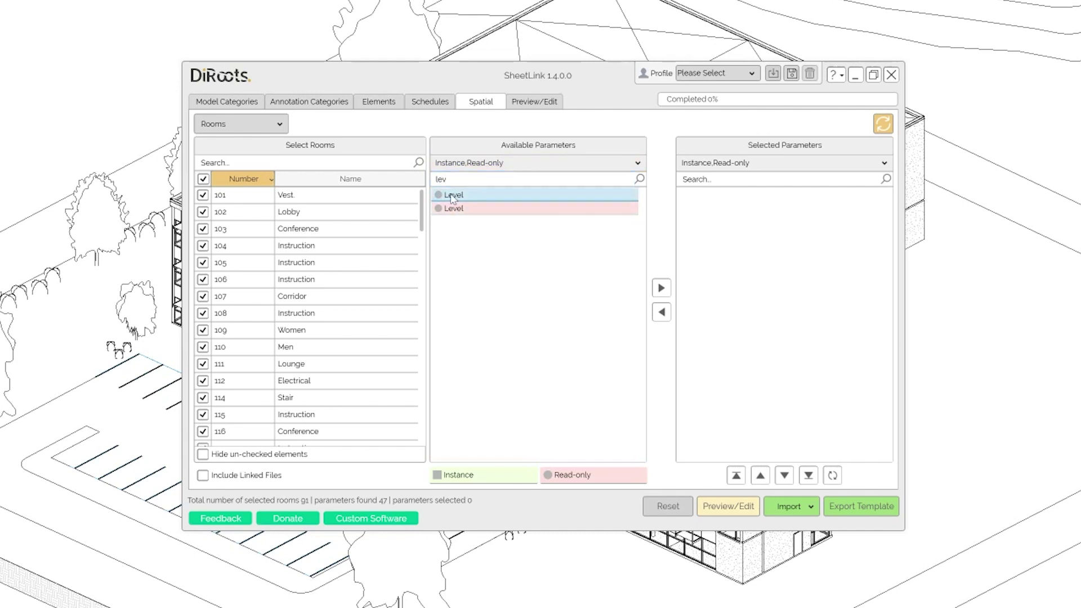
double_click(453, 196)
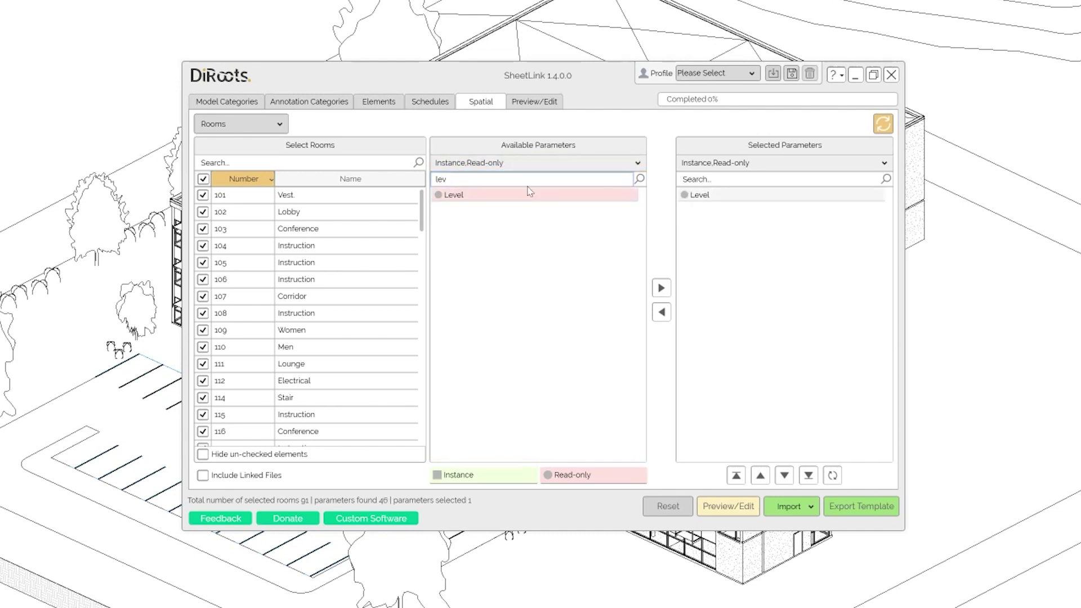
key(ctrl+a)
key(BackSpace)
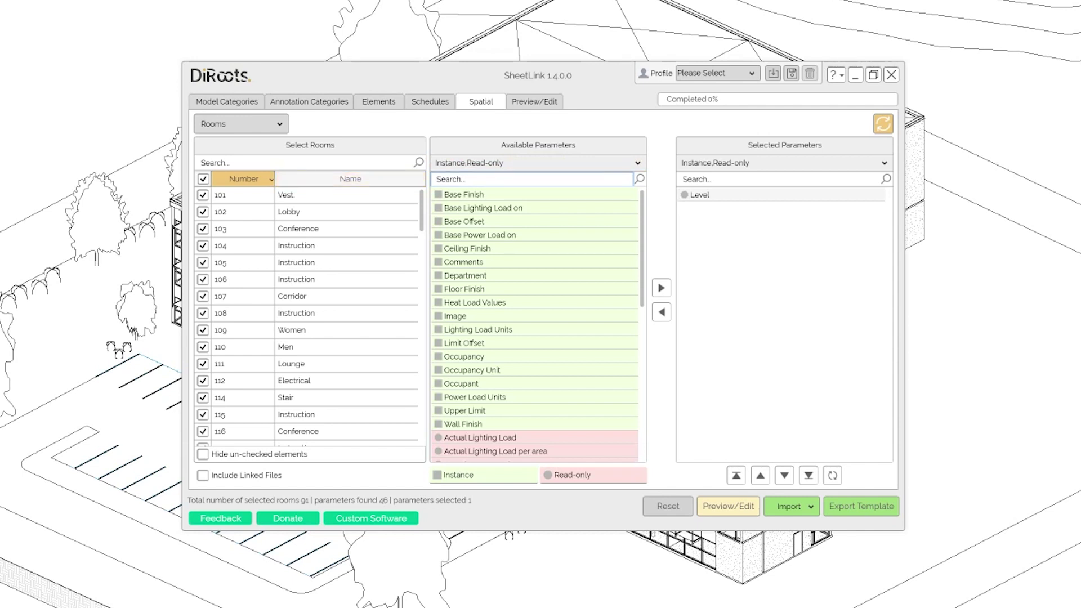
Search 'comm' and add Comments to the export list, then clear the search
text(comm)
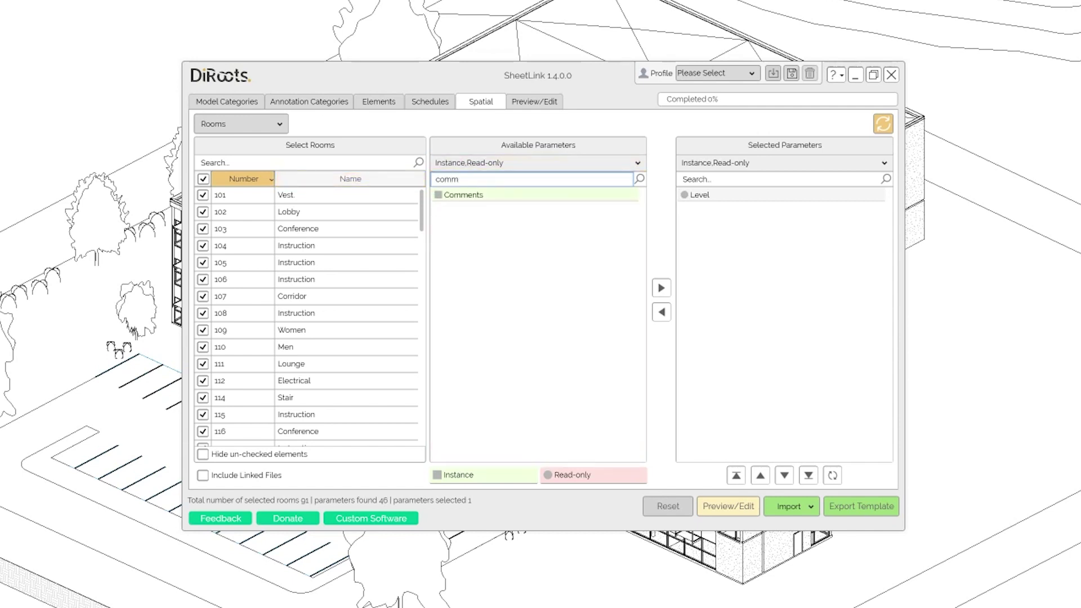
double_click(550, 197)
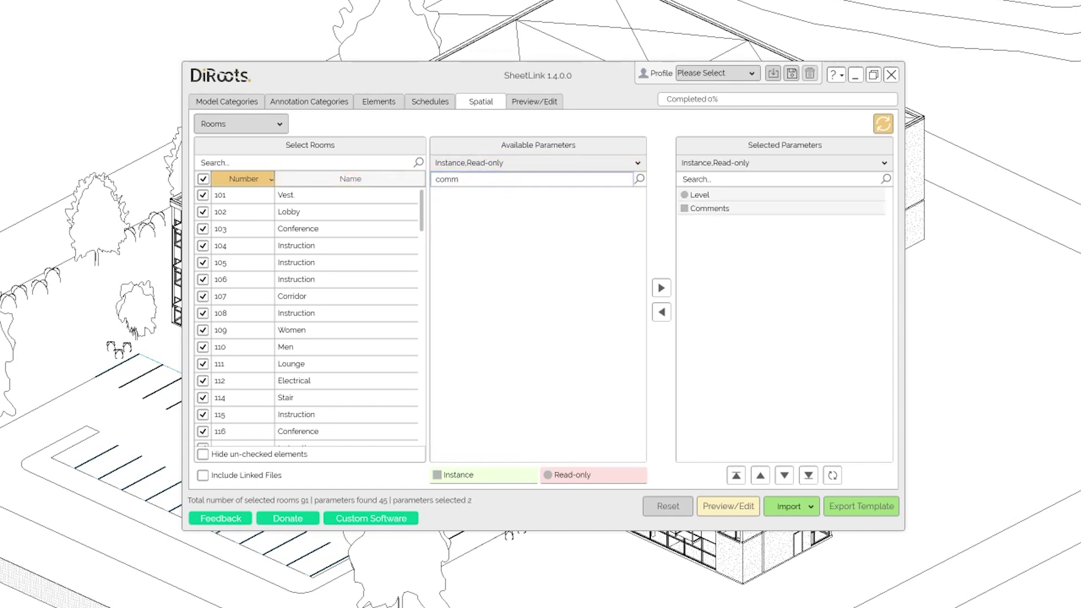
key(ctrl+a)
key(BackSpace)
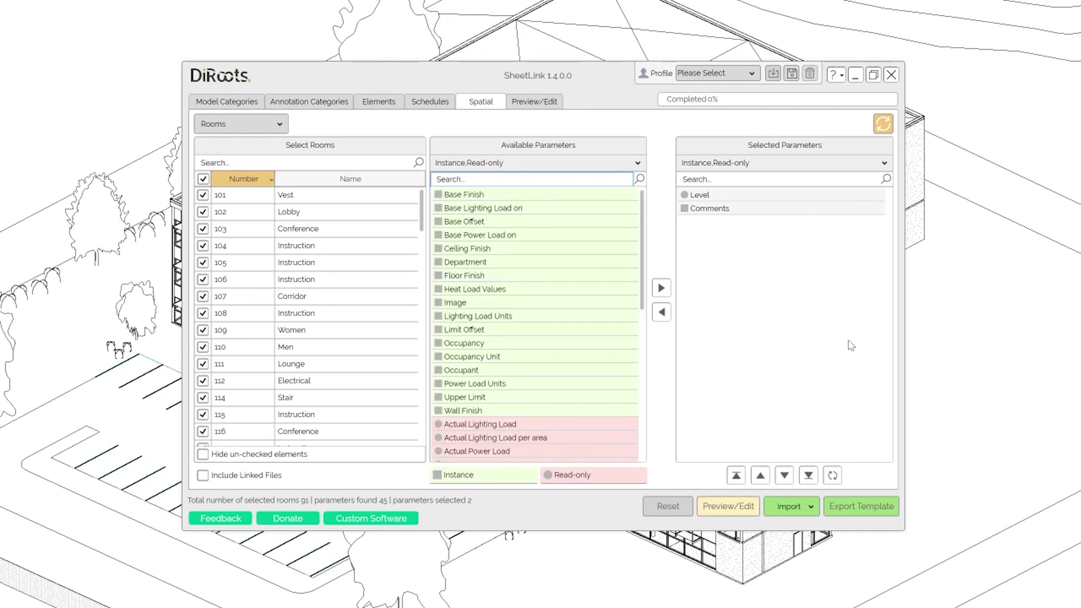
Export the rooms with Level and Comments to Rooms.xlsx, overwriting the existing worksheets
click(752, 208)
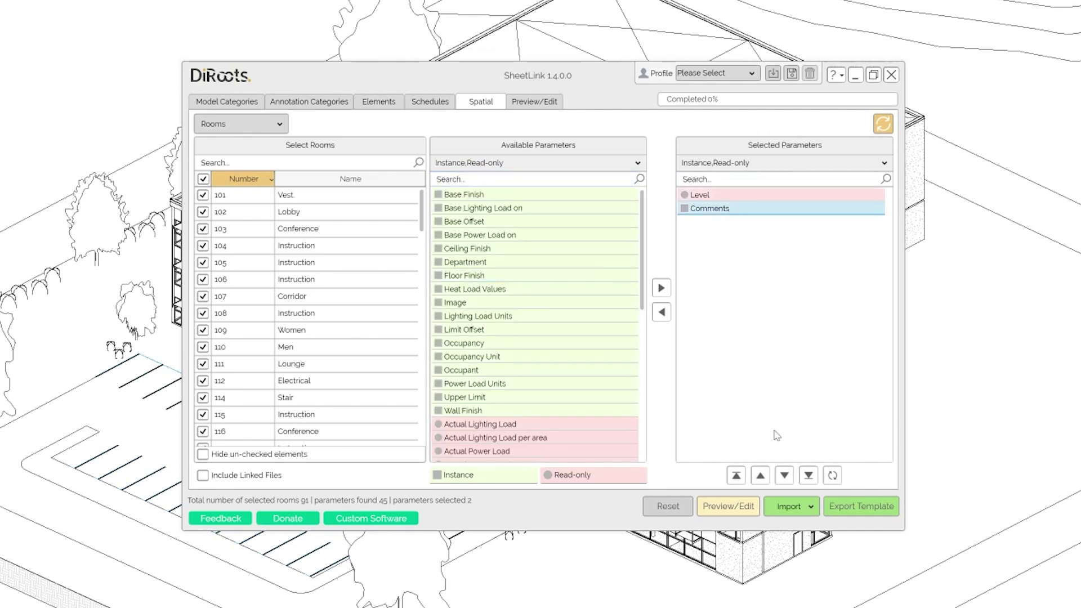
click(862, 506)
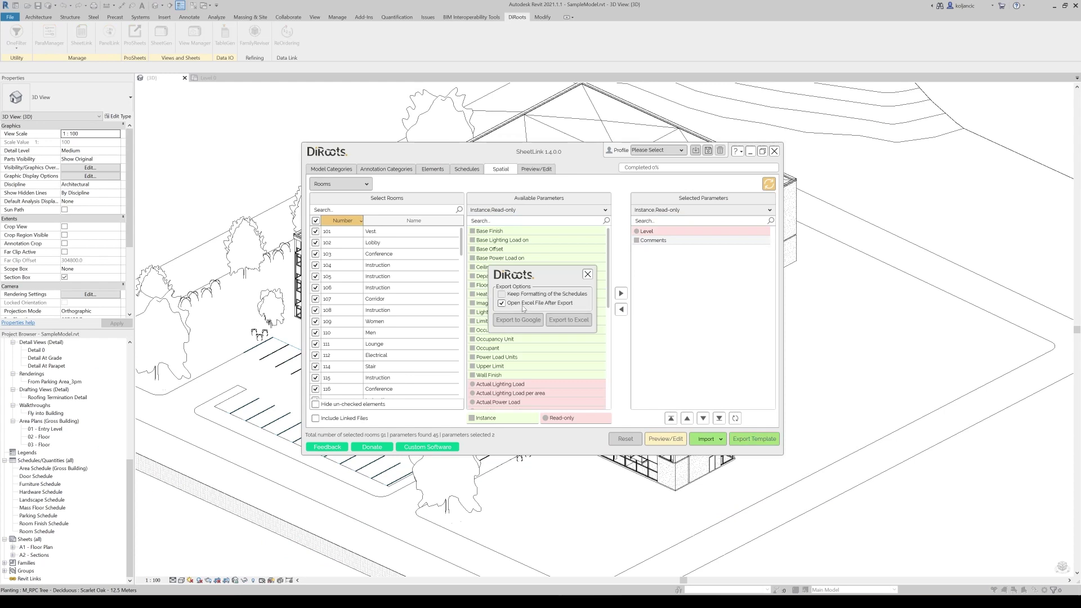
click(569, 319)
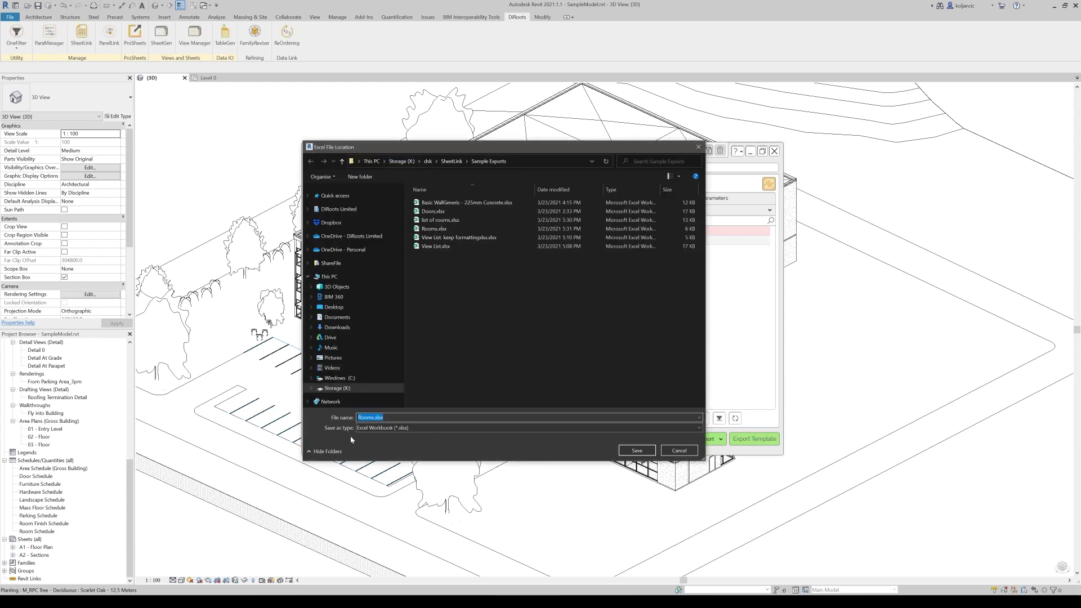
click(637, 450)
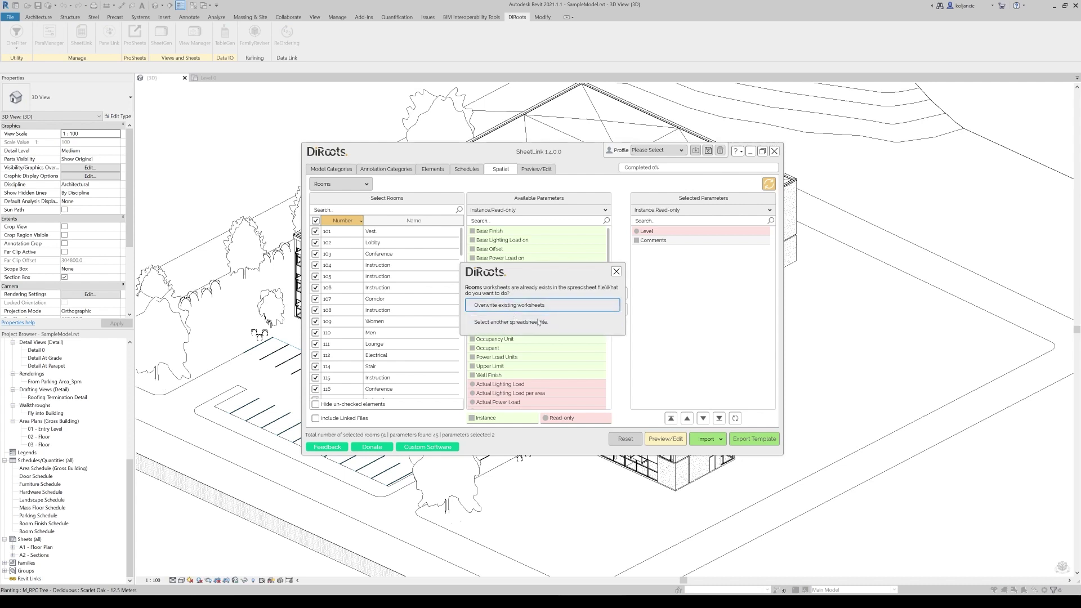
click(506, 305)
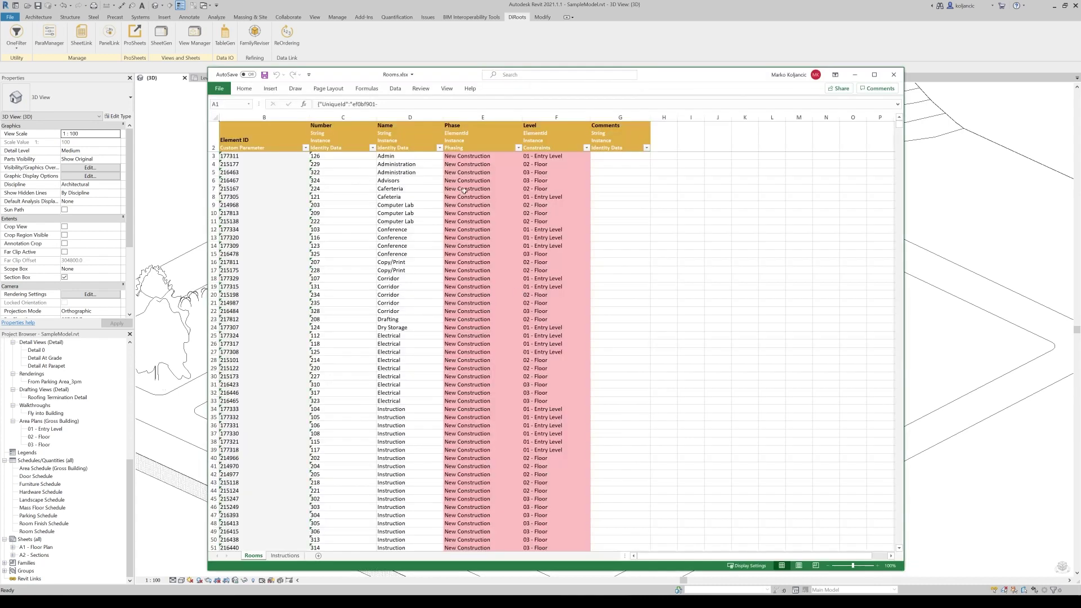
click(576, 199)
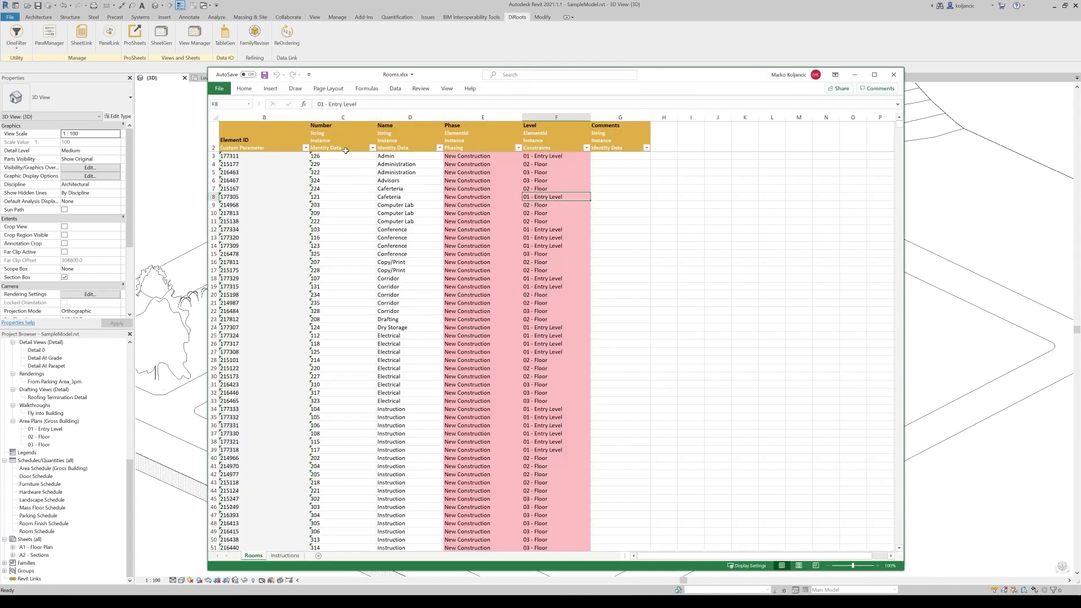
drag(341, 157, 339, 418)
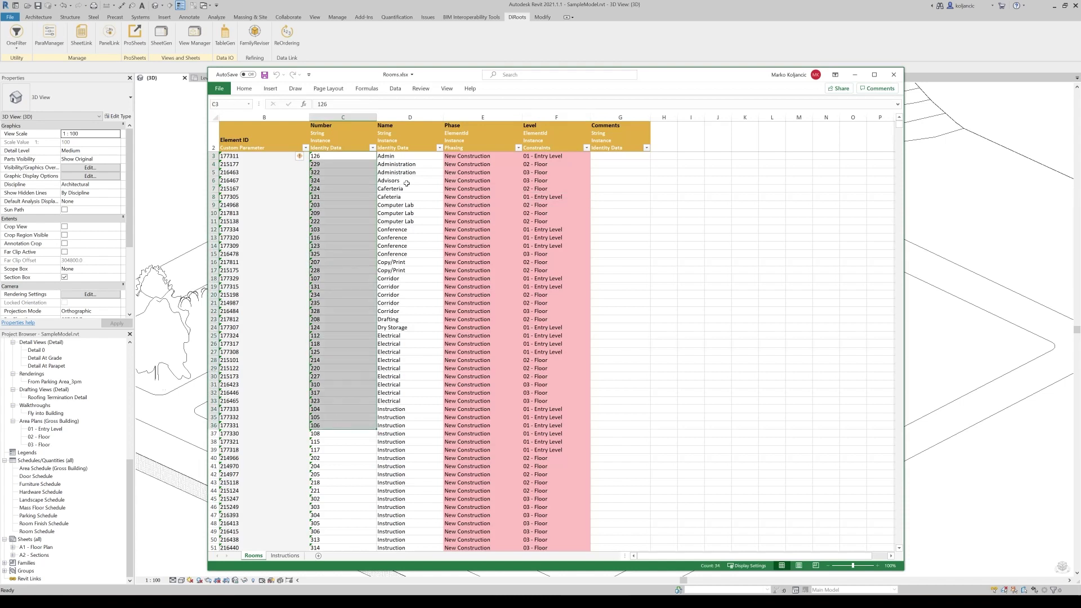
drag(409, 164, 403, 451)
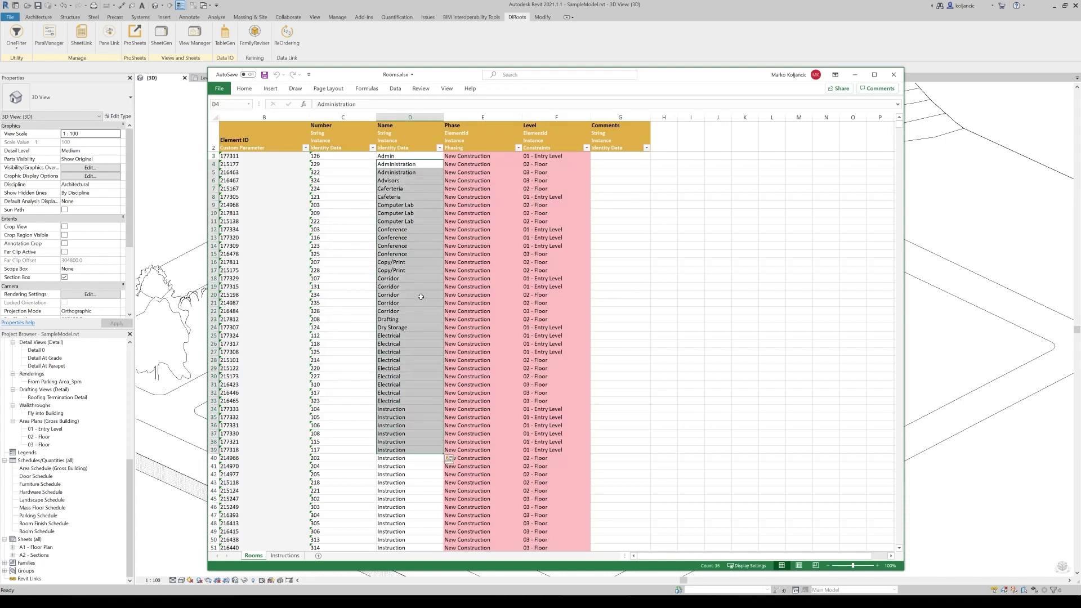
scroll(500, 240, down, 4)
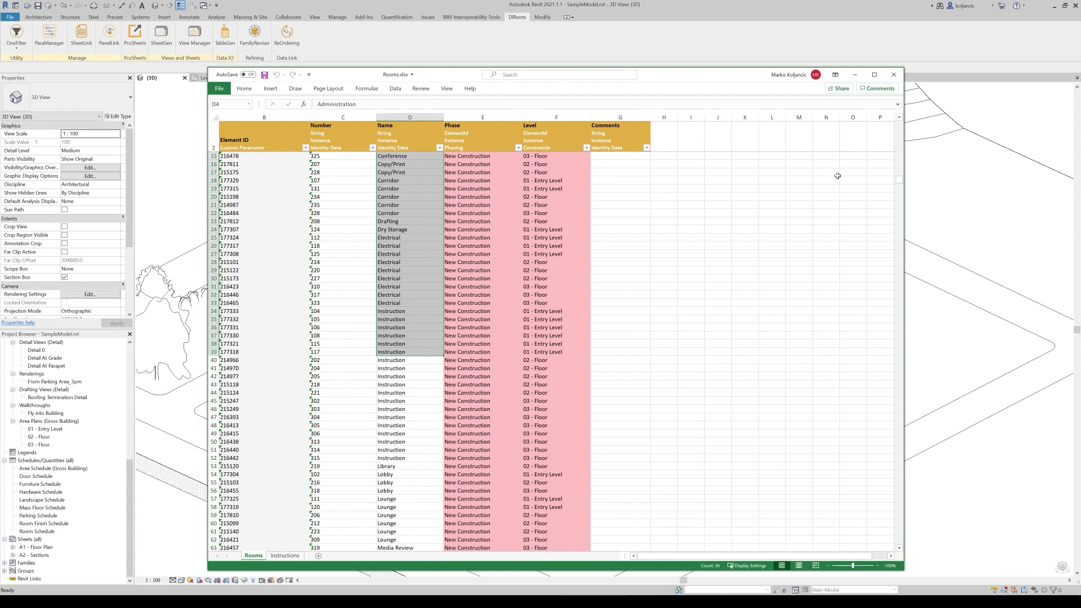
drag(637, 166, 647, 296)
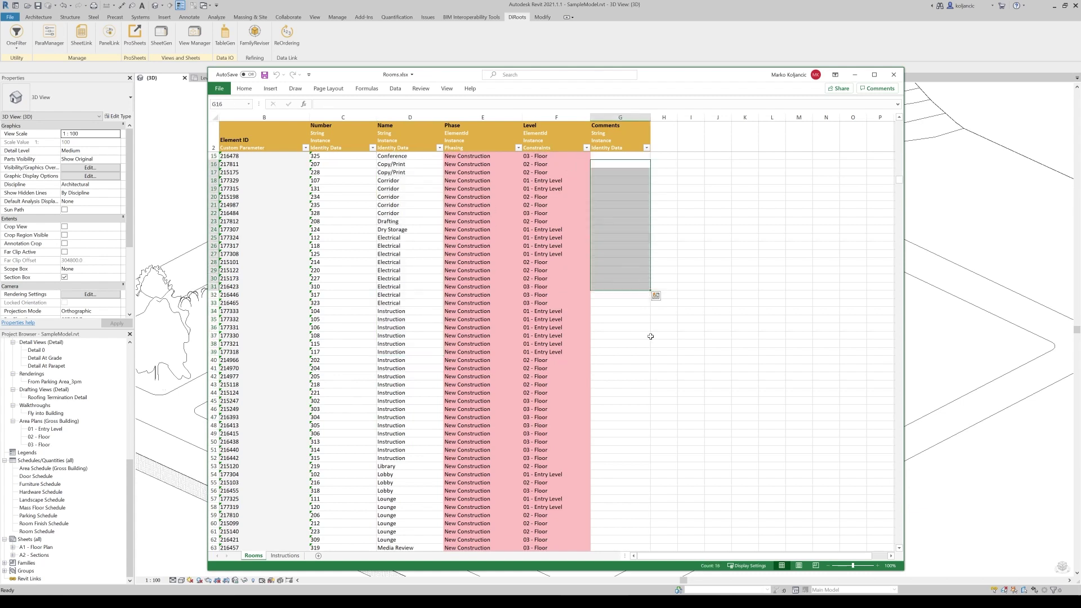
scroll(649, 360, down, 20)
scroll(459, 312, up, 1)
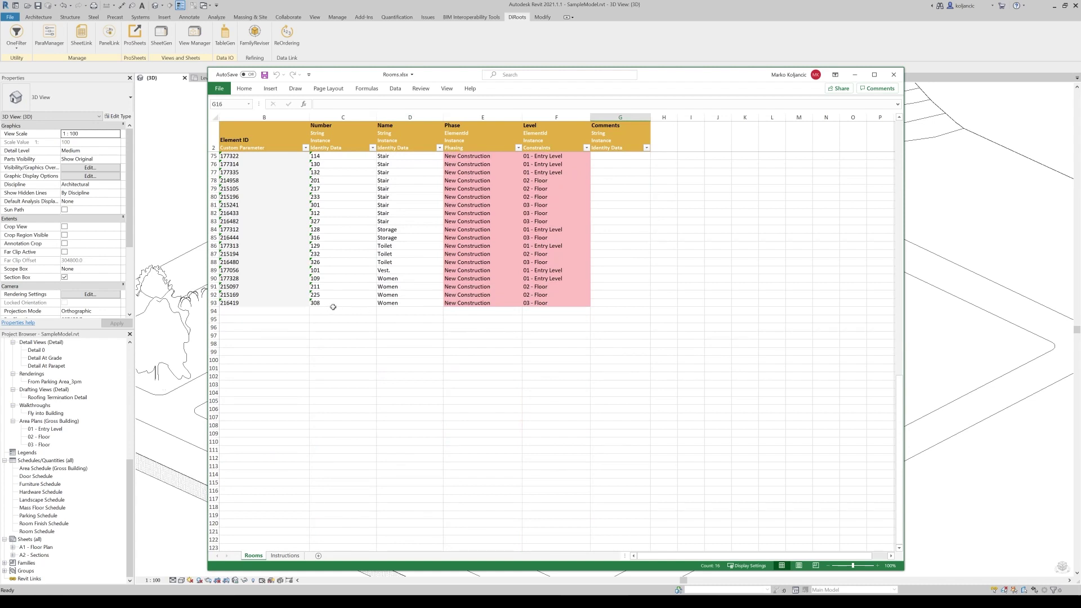
click(285, 556)
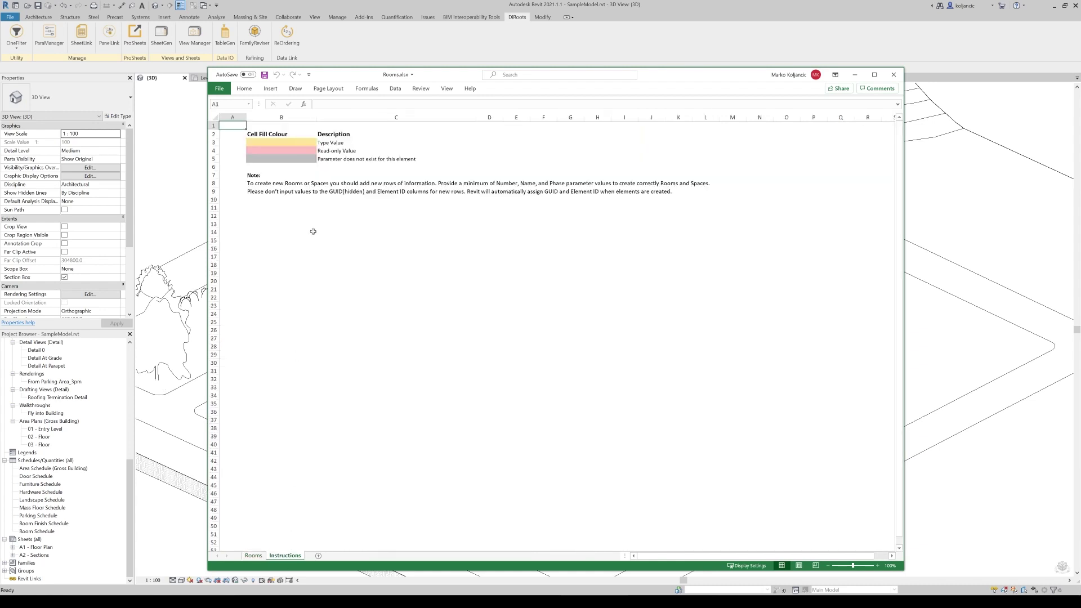
click(605, 184)
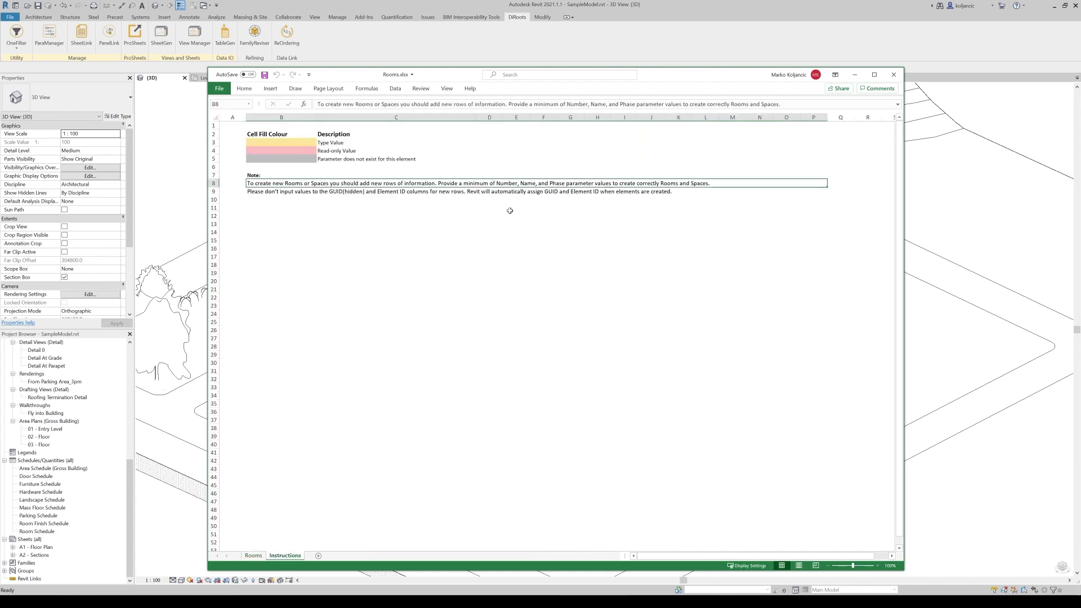
click(403, 193)
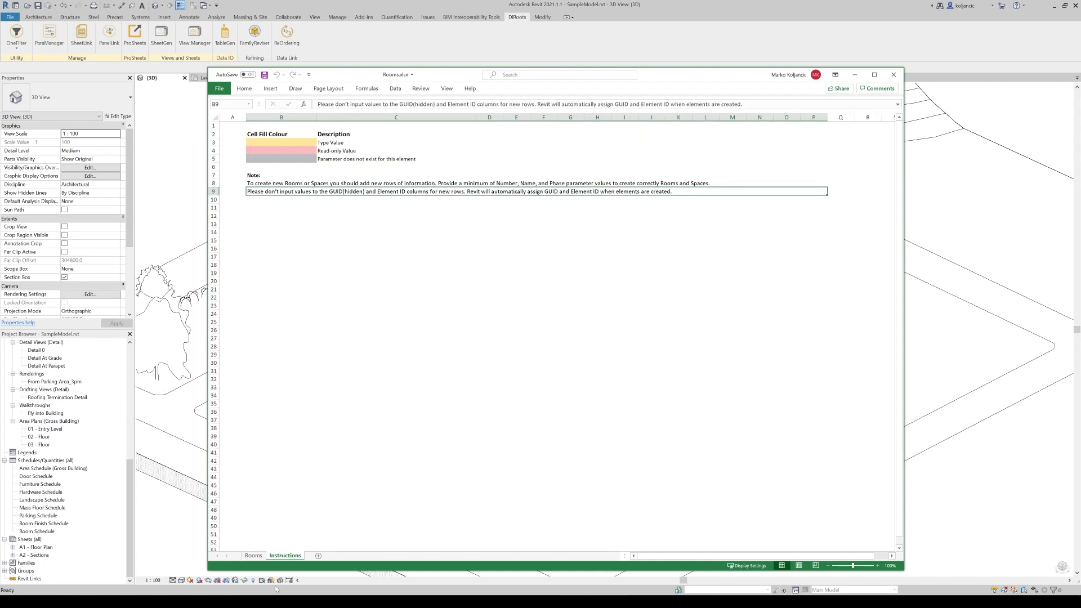
click(253, 556)
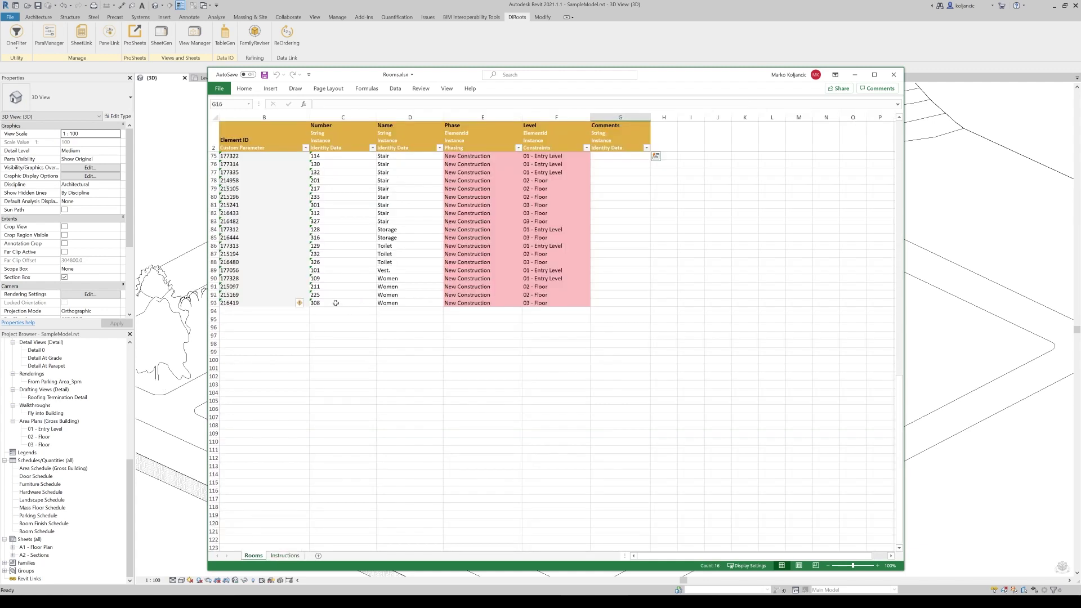
Copy room 308 Women, New Construction from C93:E93 into rows 94–109
drag(336, 303, 480, 304)
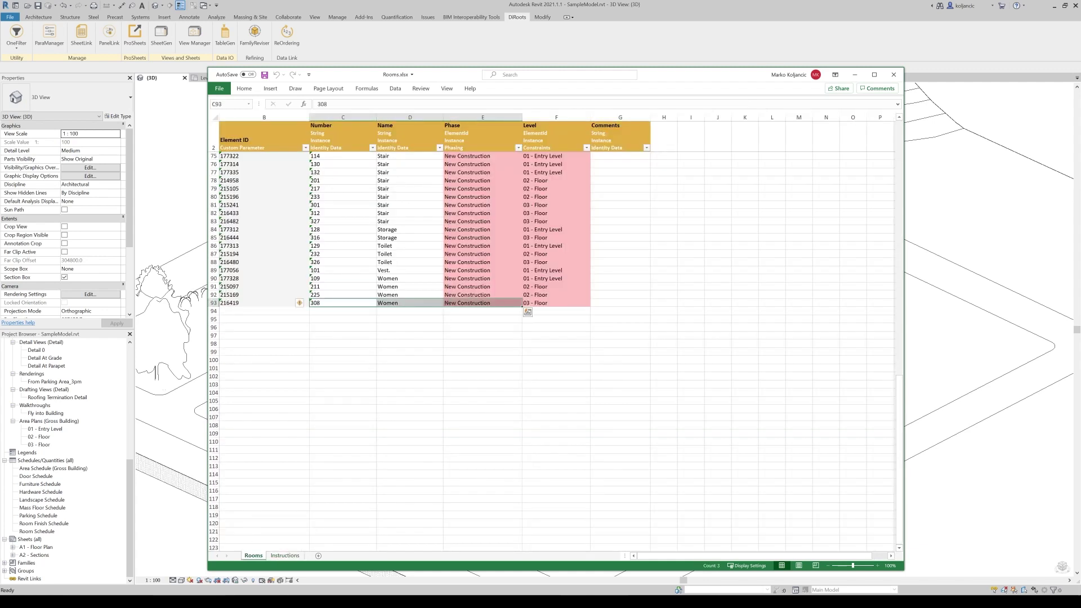
mouse_move(186, 603)
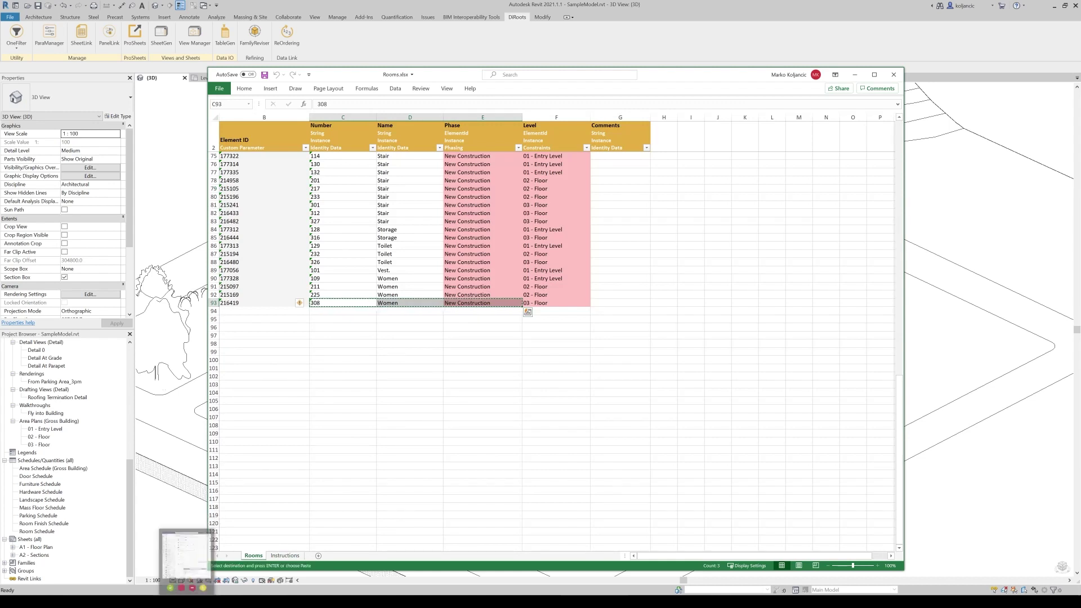
key(ctrl+c)
drag(336, 313, 342, 430)
key(ctrl+v)
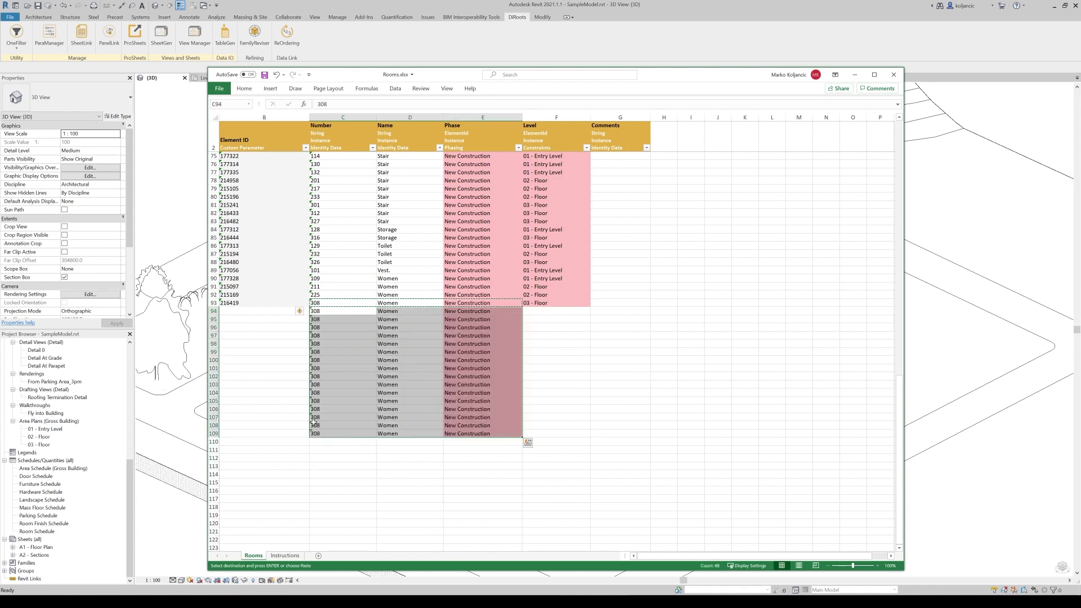
click(342, 310)
key(F2)
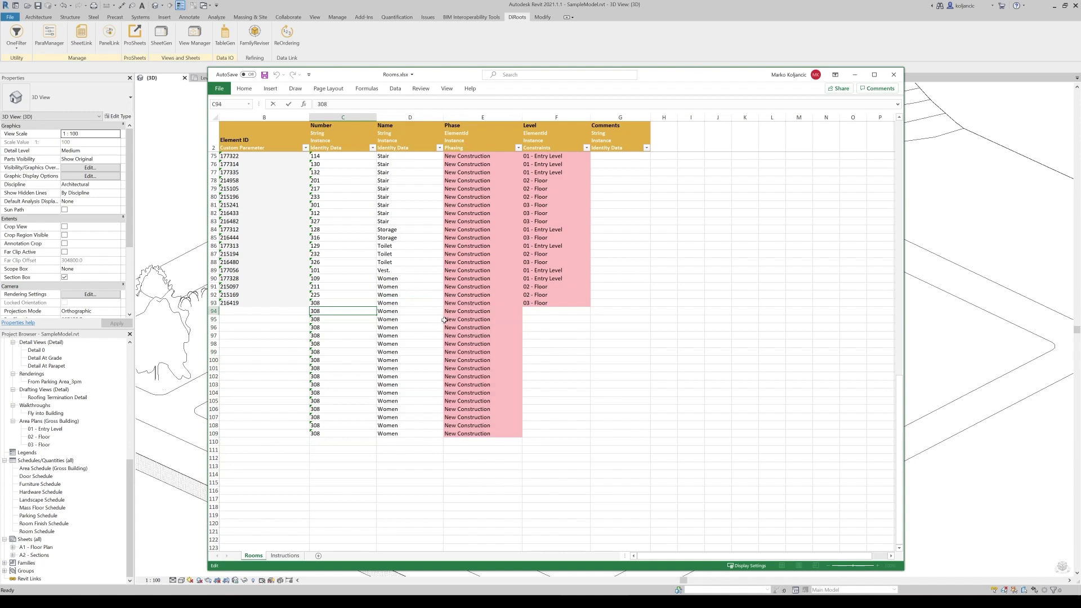
Apply F100's plain formatting to the Phase and Level cells of rows 94–109
click(568, 372)
right_click(580, 360)
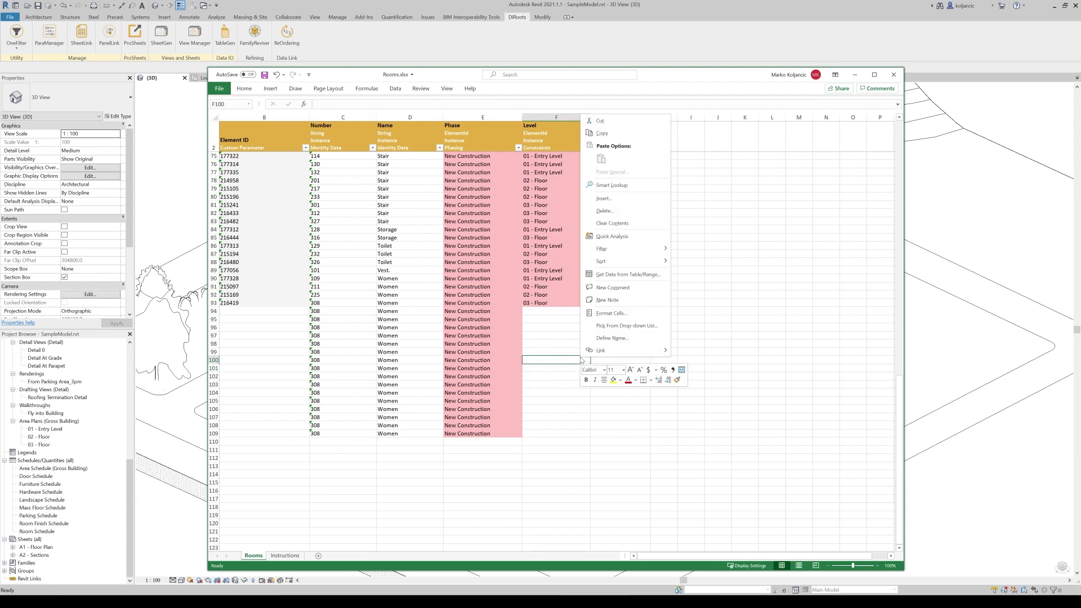
click(677, 380)
mouse_move(554, 434)
mouse_down()
mouse_move(481, 338)
mouse_move(481, 310)
mouse_up()
click(718, 425)
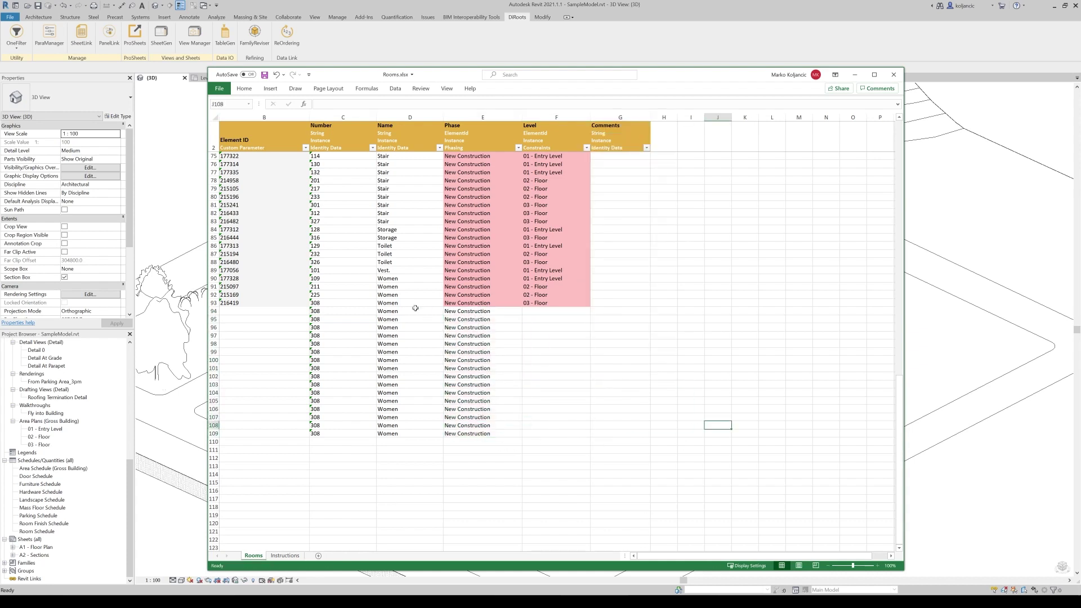
Try copying the last room's Element ID into B97
click(482, 311)
drag(265, 311, 554, 311)
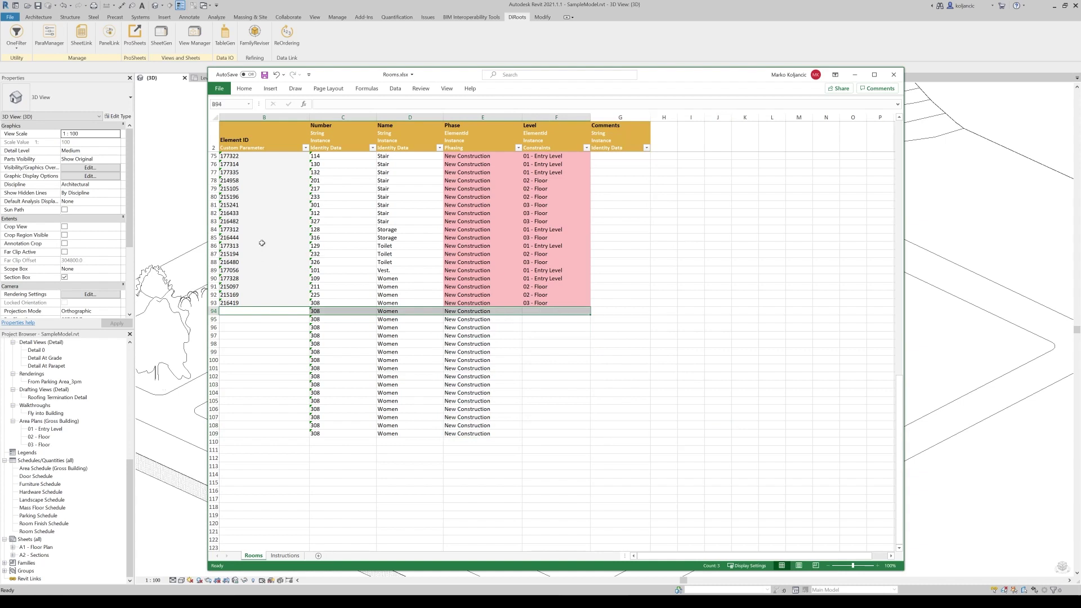
drag(248, 205, 248, 309)
click(264, 360)
click(262, 303)
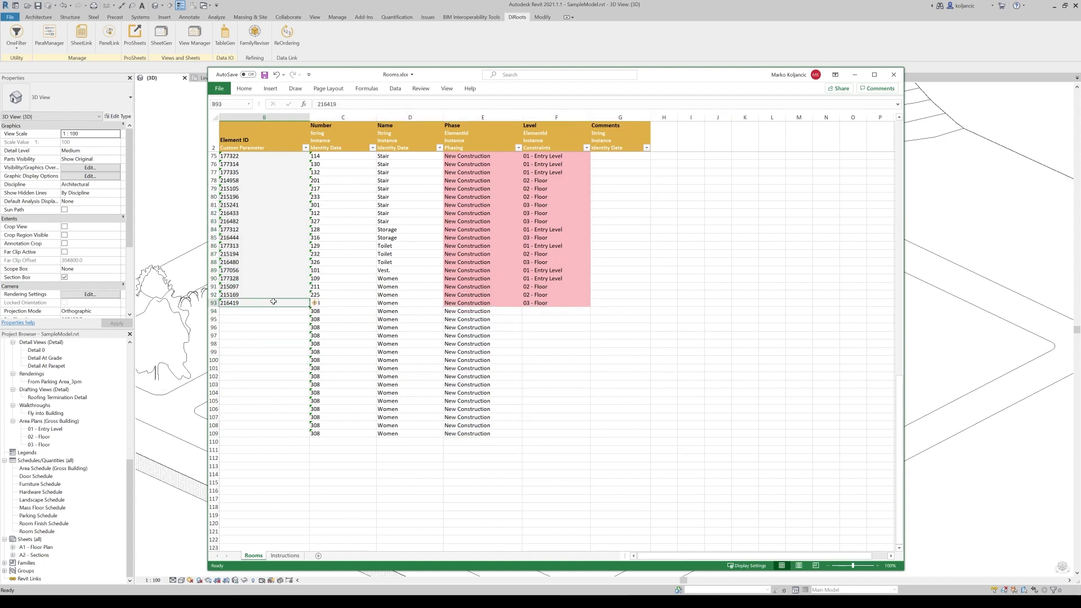
key(ctrl+c)
click(264, 335)
key(ctrl+v)
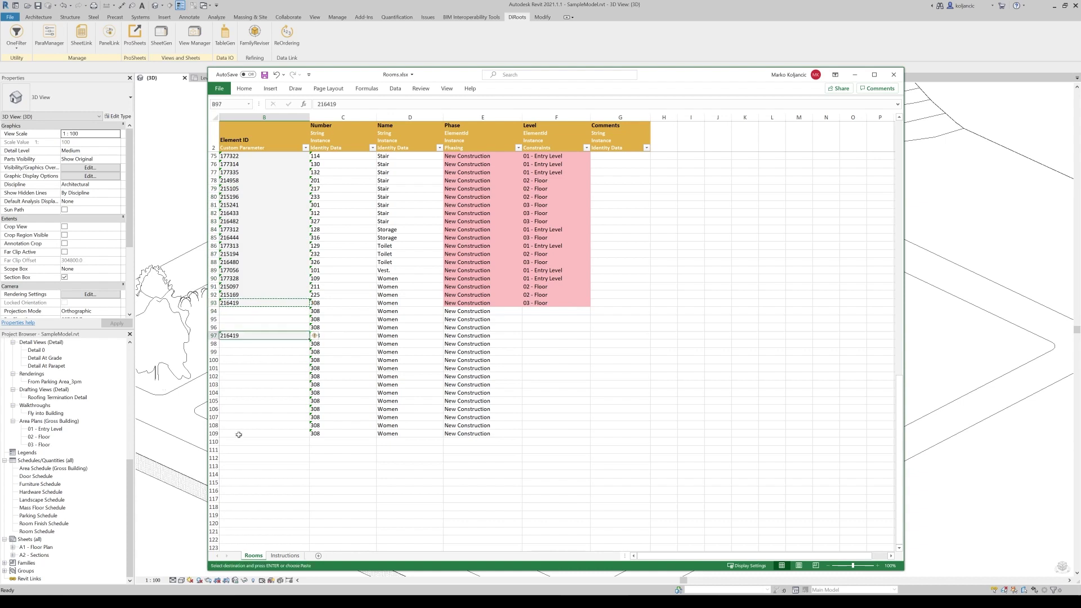
Undo the pasted Element ID so B94:B109 stay empty, then highlight 308 in C94
key(ctrl+z)
click(274, 360)
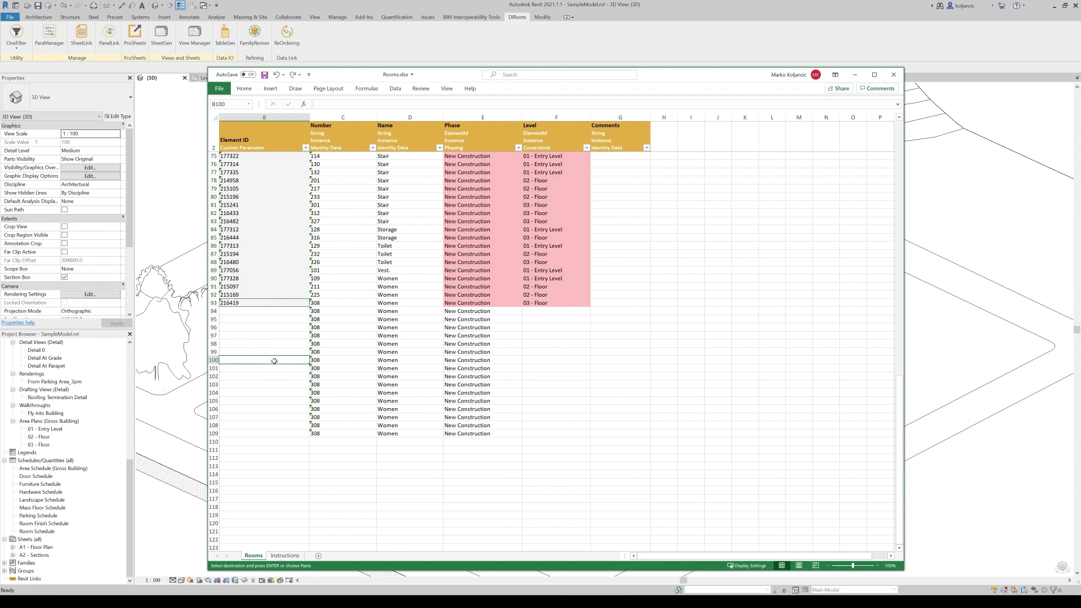
key(Escape)
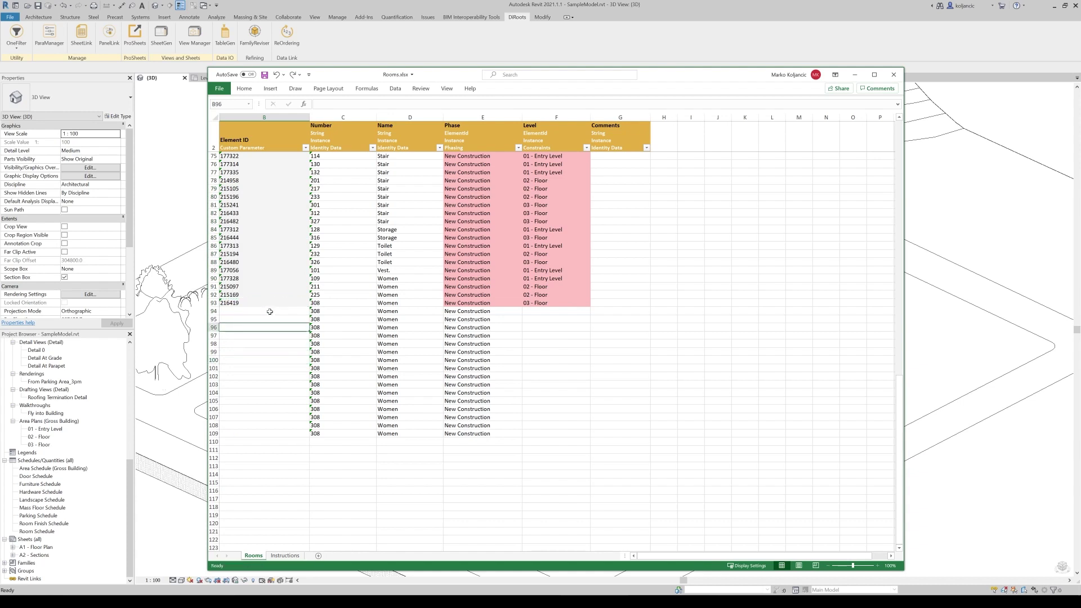
drag(271, 311, 286, 432)
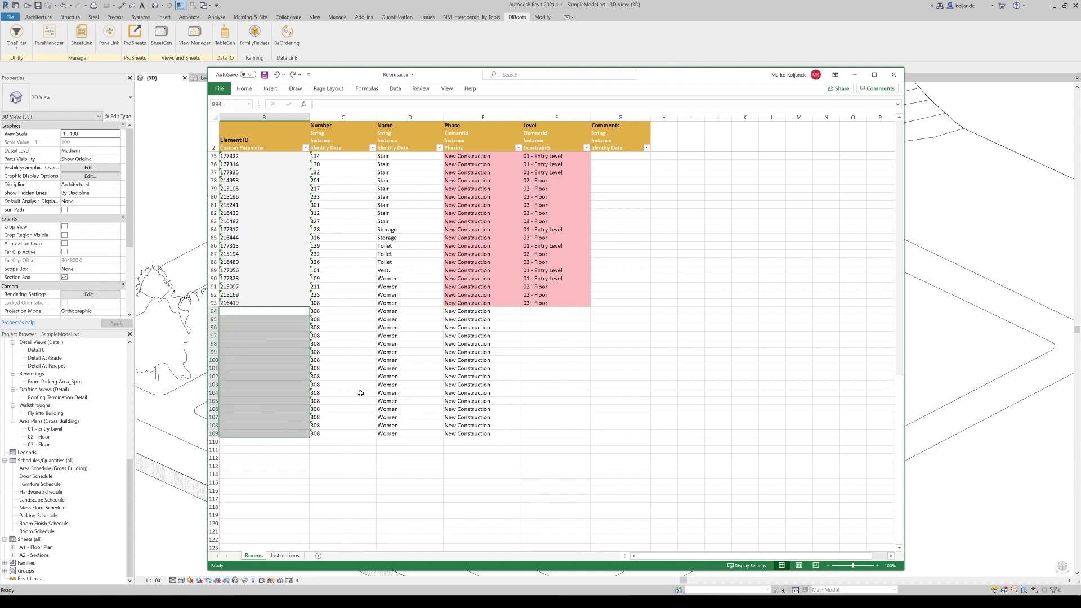
double_click(317, 311)
drag(321, 311, 207, 307)
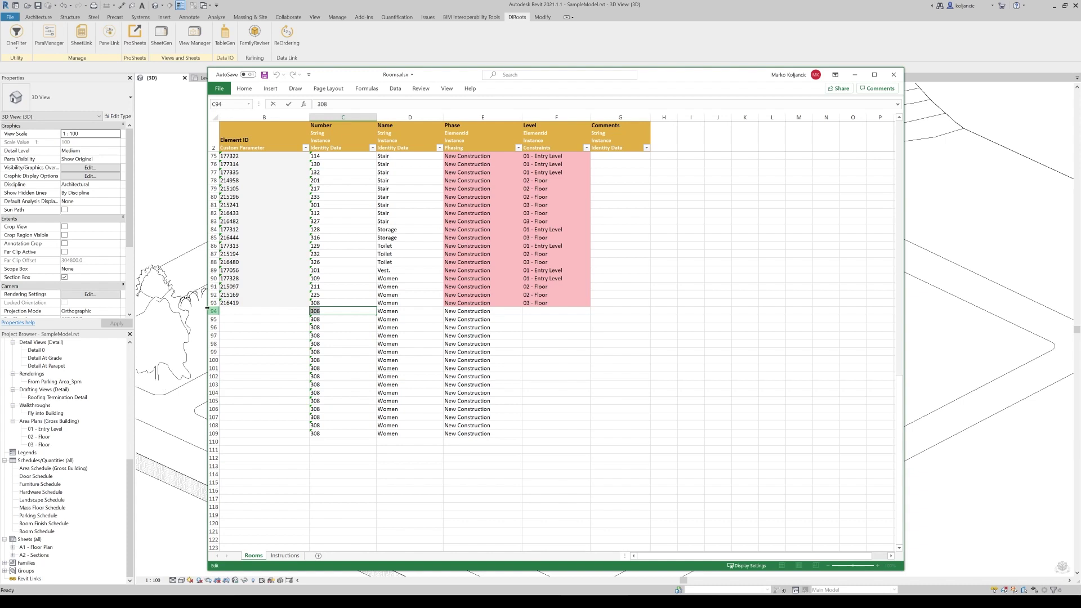
Enter 'New Number 001' in C94 and fill the numbering down to row 109
text(nE)
text(NE)
text(w Number 001)
key(Return)
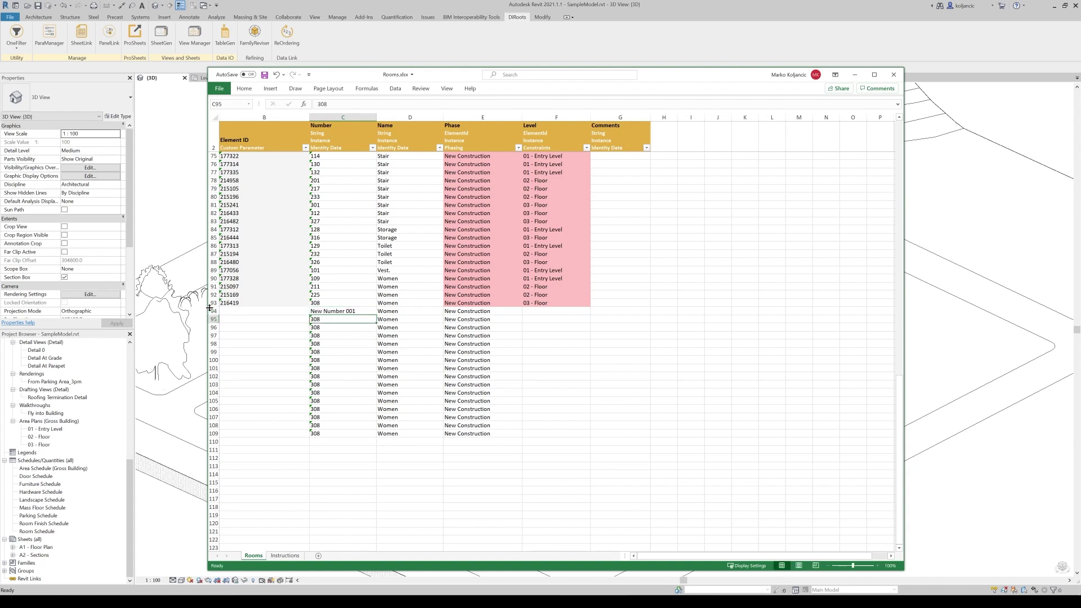
click(369, 311)
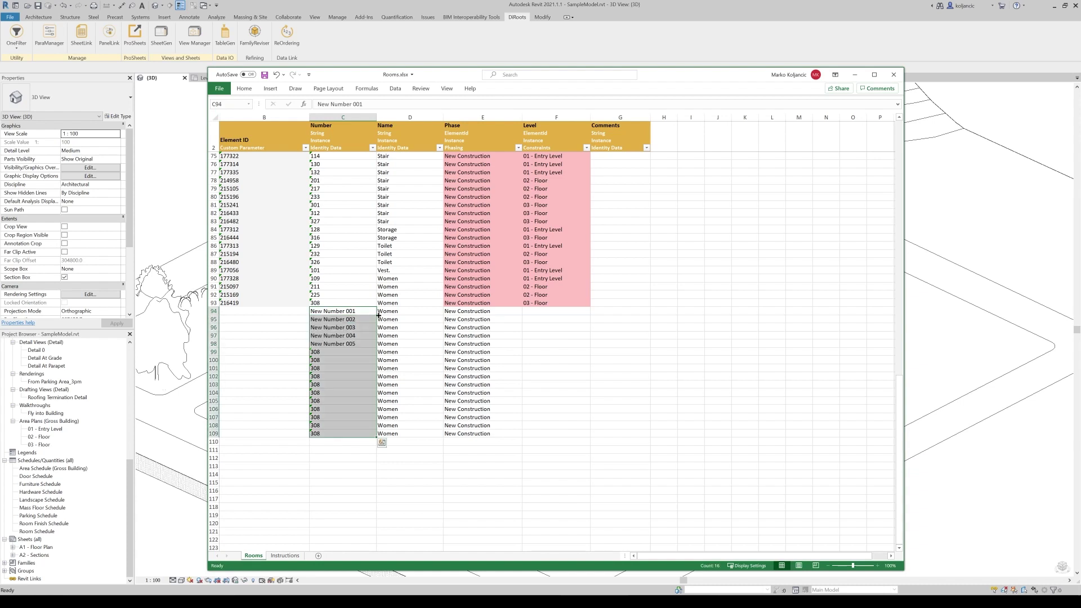
click(380, 311)
Enter 'New Room Name 001' in D94 and confirm the Phase column stays New Construction
text(New Room Name 001)
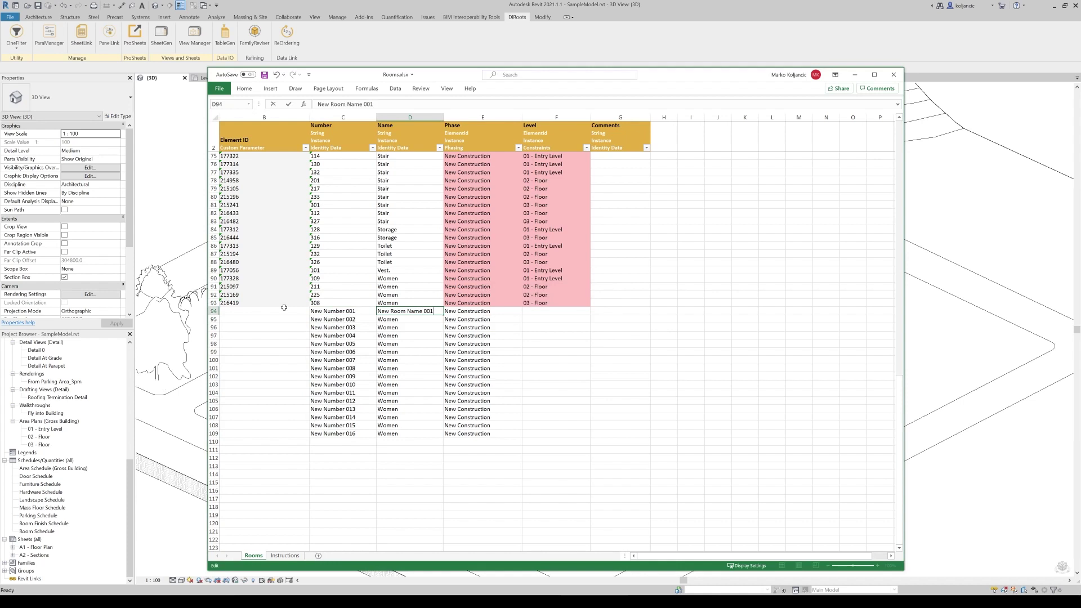
key(Return)
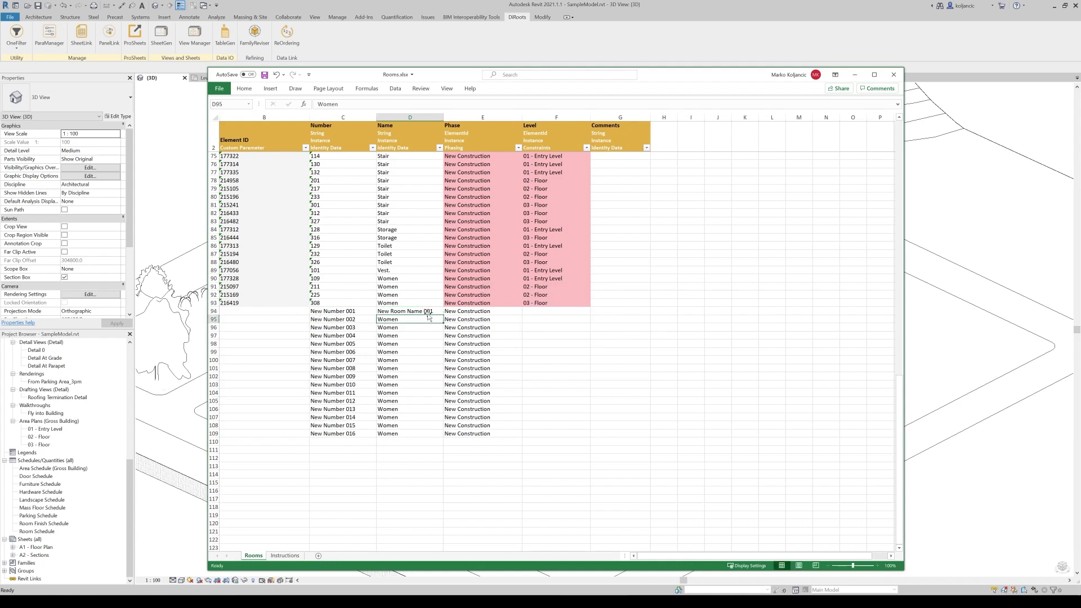
click(515, 311)
click(526, 311)
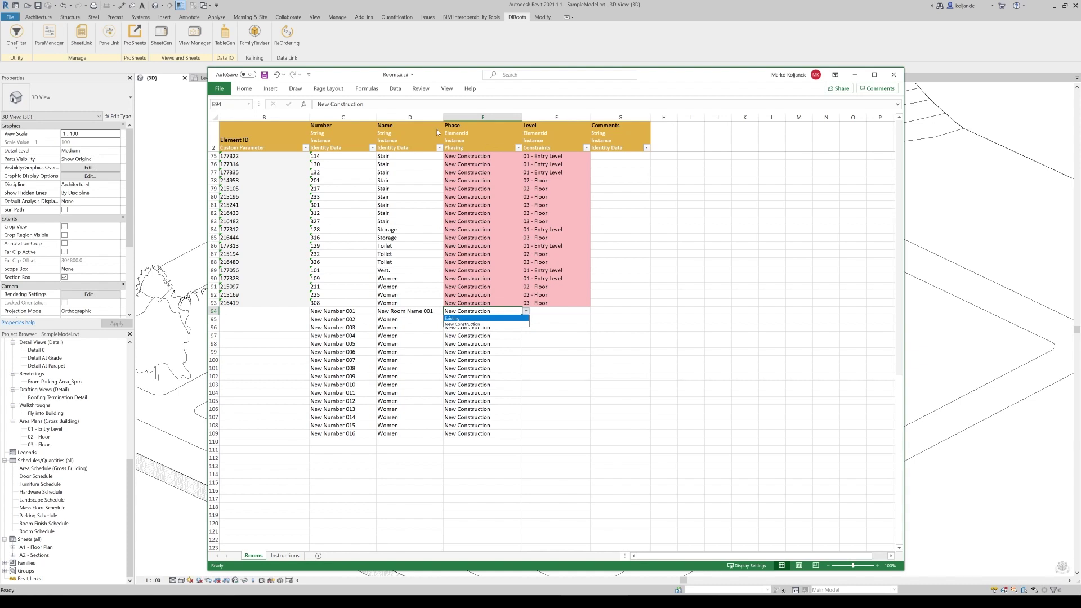
key(Escape)
click(556, 344)
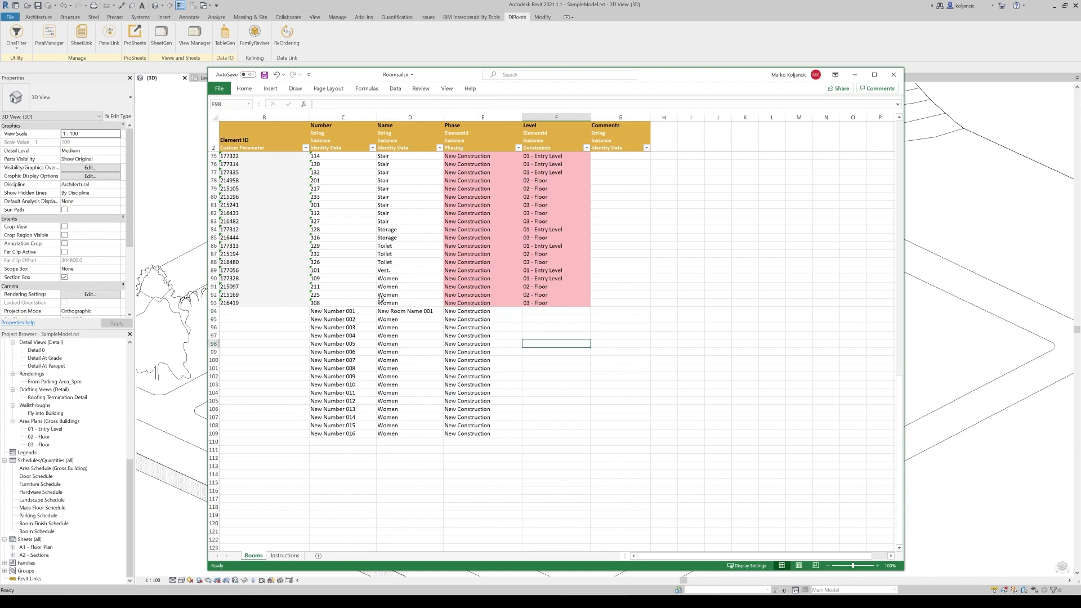
click(480, 312)
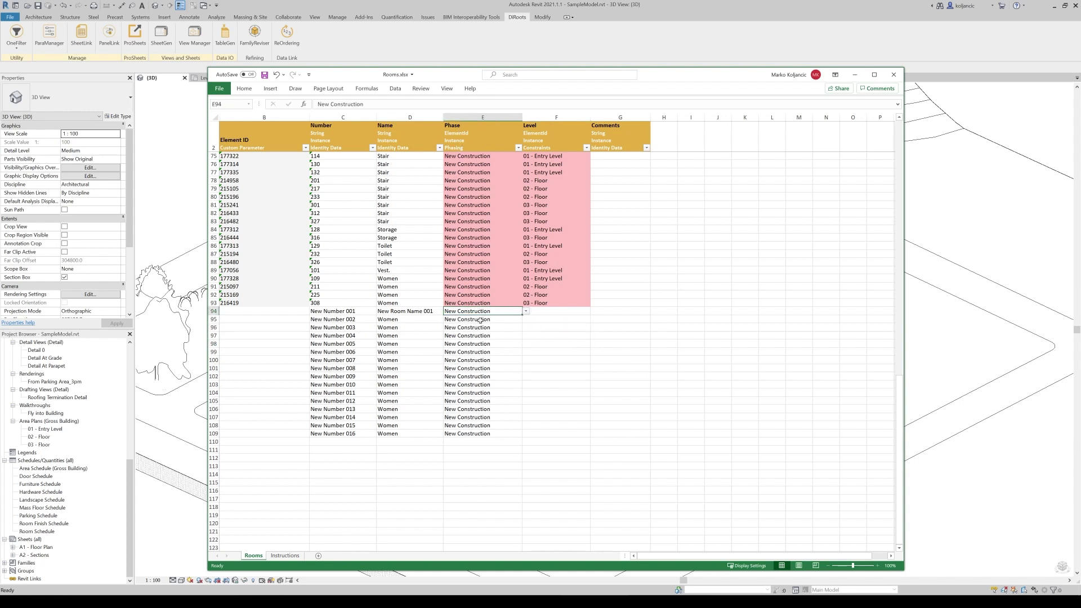
key(shift+Down)
key(shift+Down)
key(shift+Down)
key(shift+Down)
key(shift+Down)
key(shift+Down)
key(shift+Down)
key(shift+Down)
key(shift+Down)
key(shift+Down)
key(shift+Down)
key(shift+Down)
key(shift+Down)
key(shift+Down)
key(shift+Down)
click(525, 311)
click(527, 325)
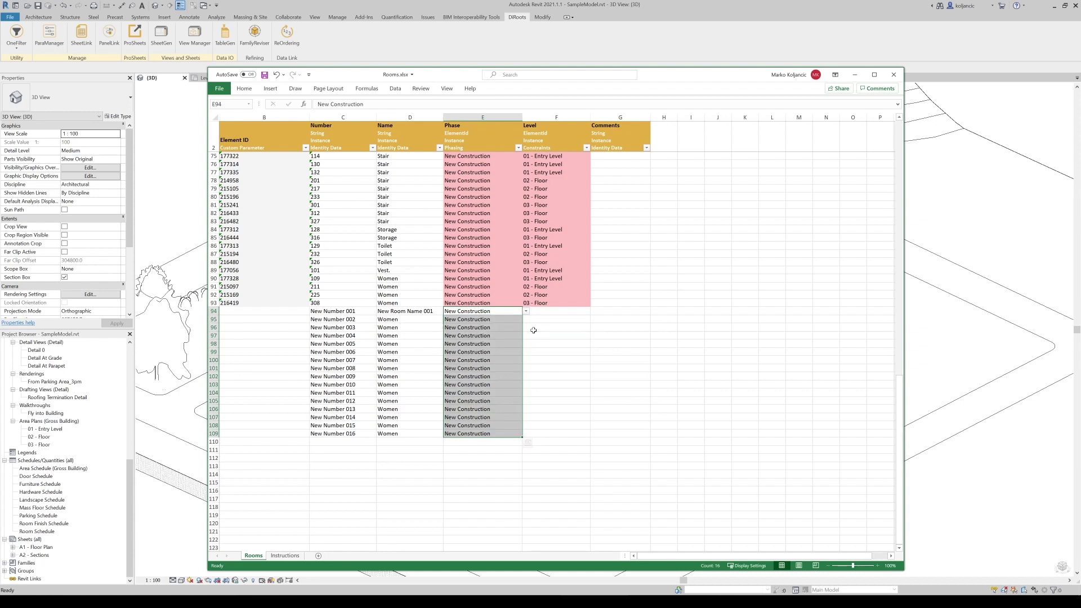
click(540, 376)
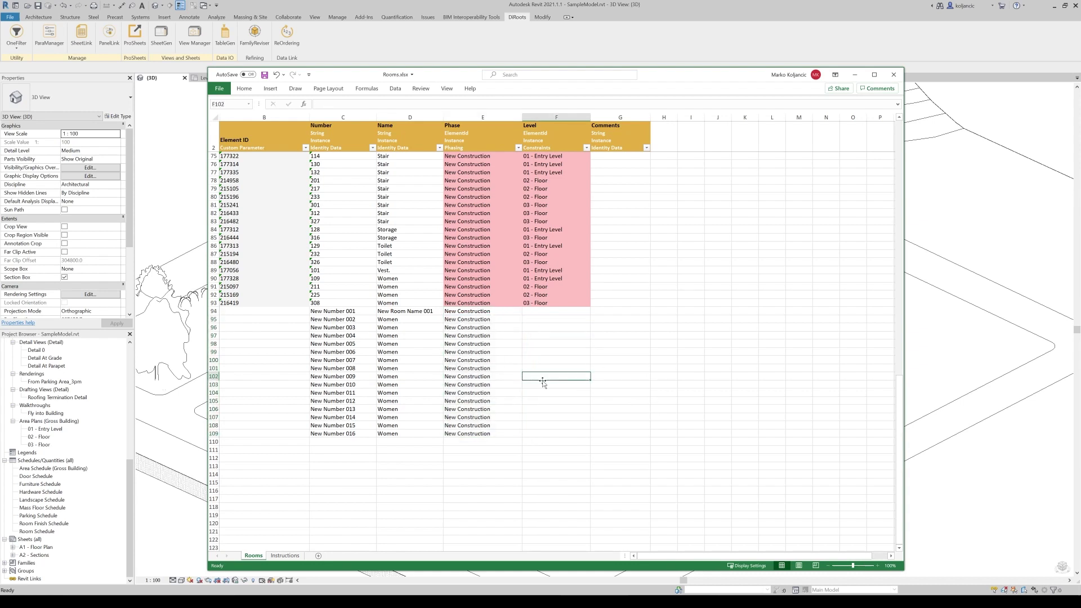
Fill New Room Name 001–016 down column D to row 109
click(432, 313)
drag(442, 314, 443, 435)
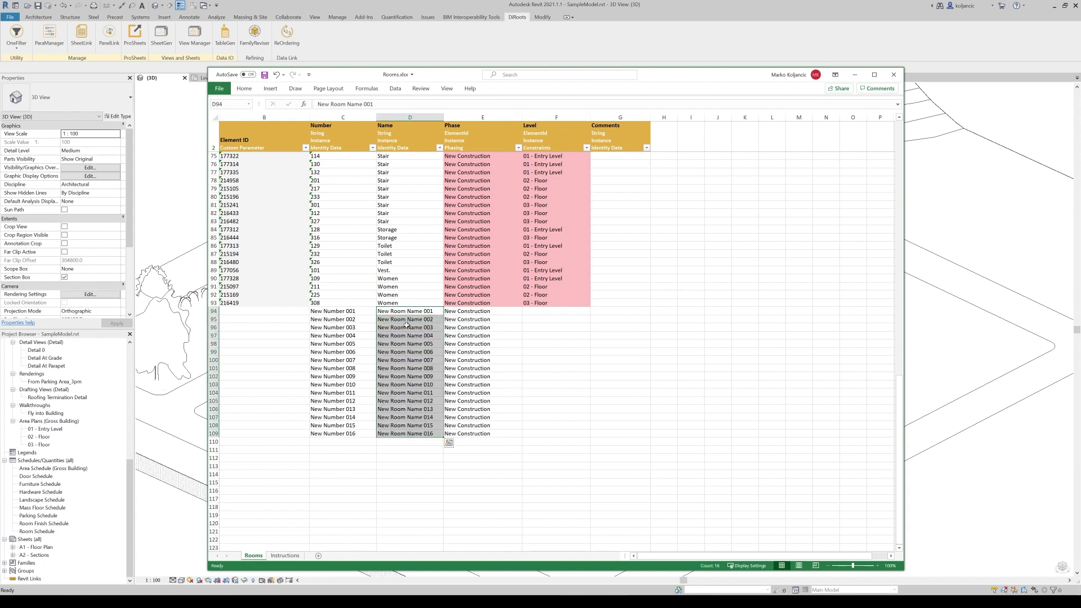
click(663, 409)
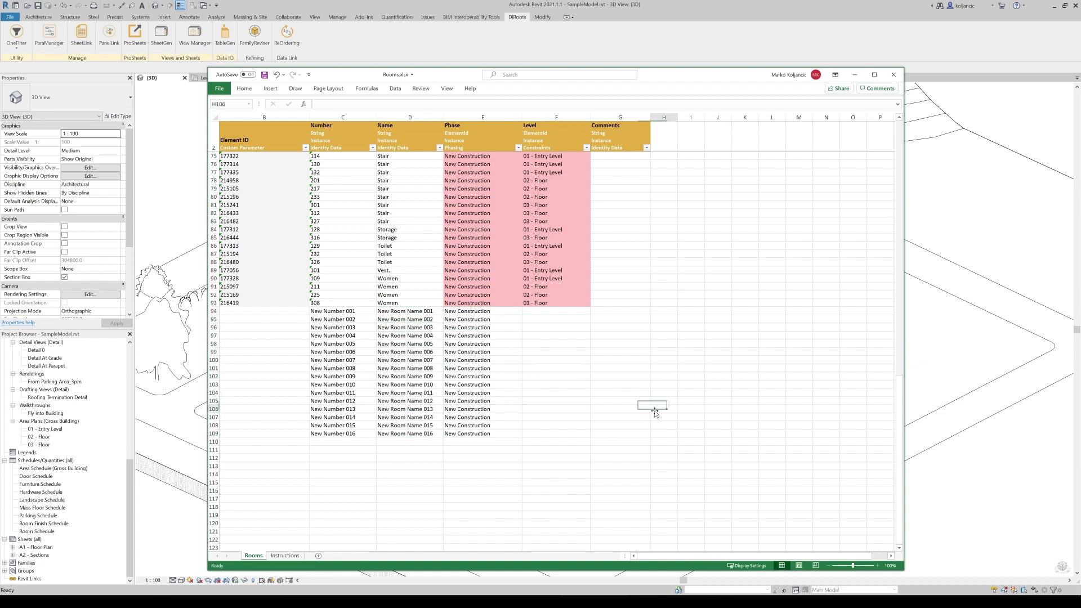
Save Rooms.xlsx, preview its import in SheetLink, and update the model with the new rooms
click(265, 75)
click(854, 74)
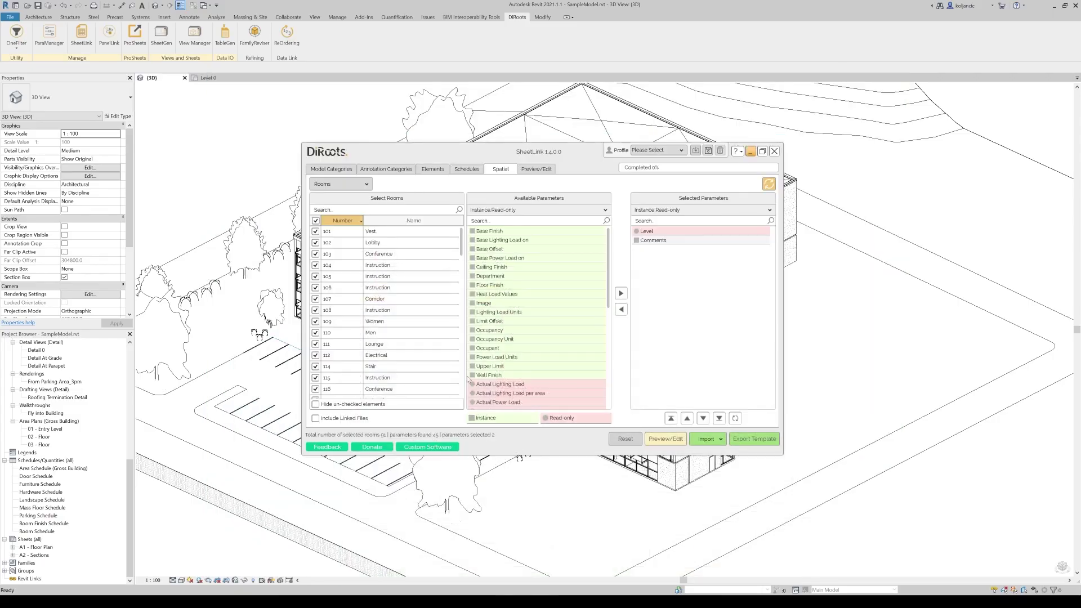
click(720, 439)
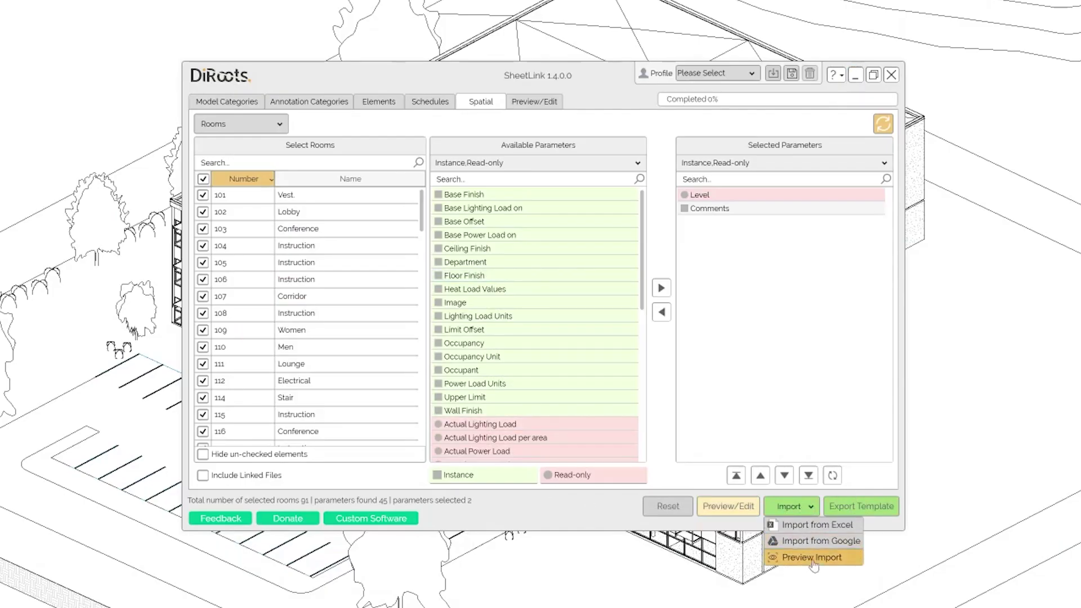
click(811, 558)
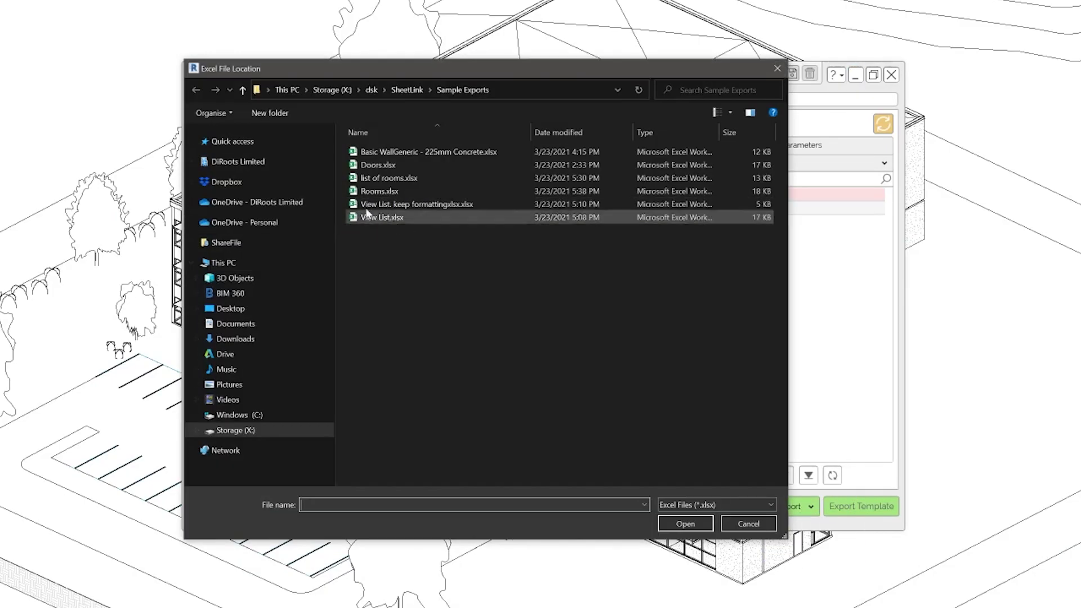
double_click(385, 192)
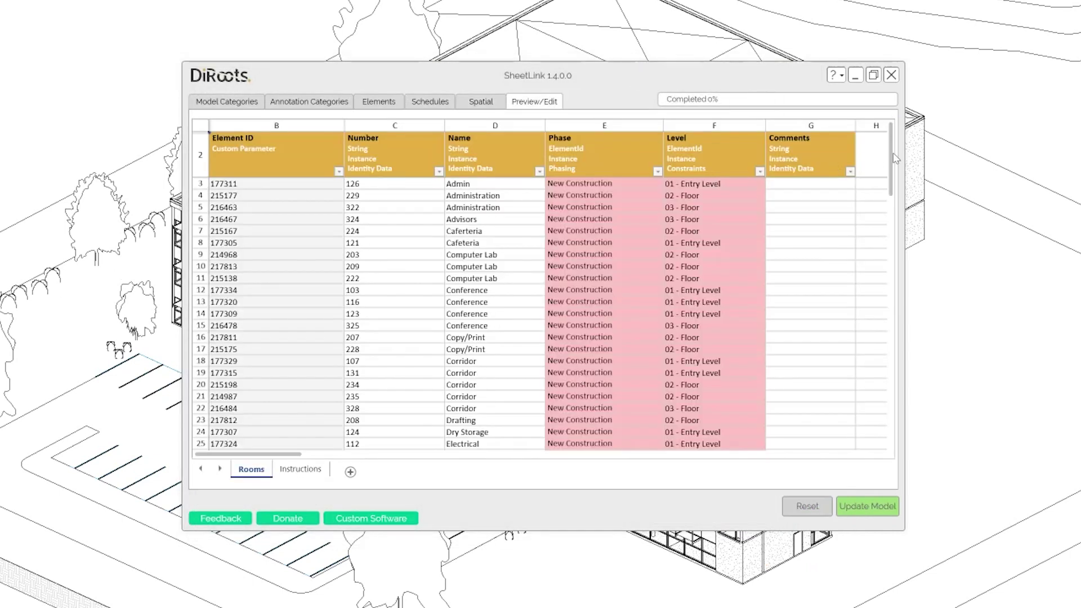
drag(895, 159, 895, 424)
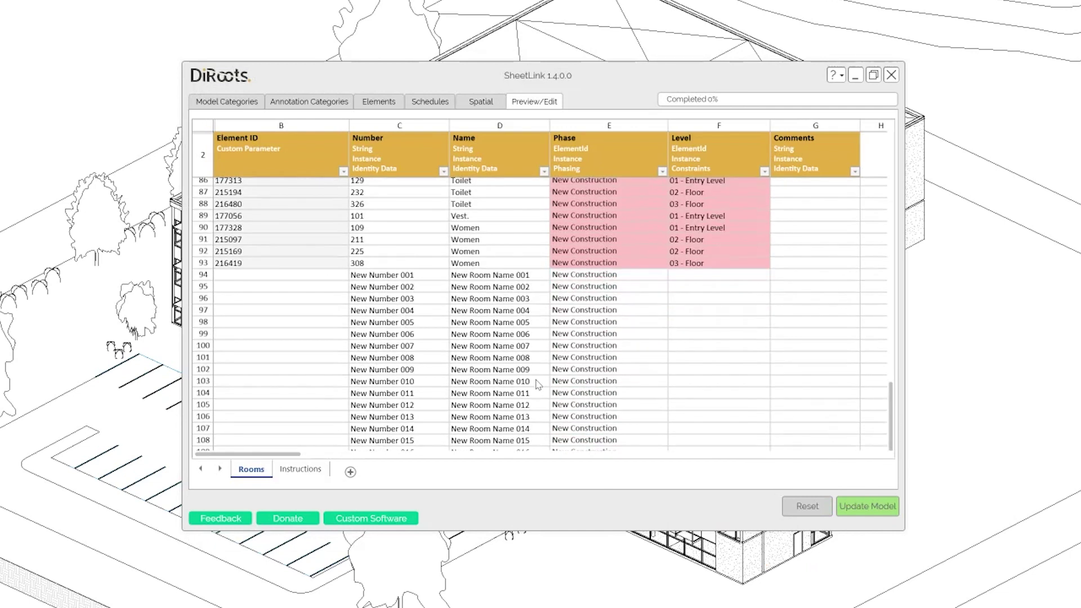
click(867, 507)
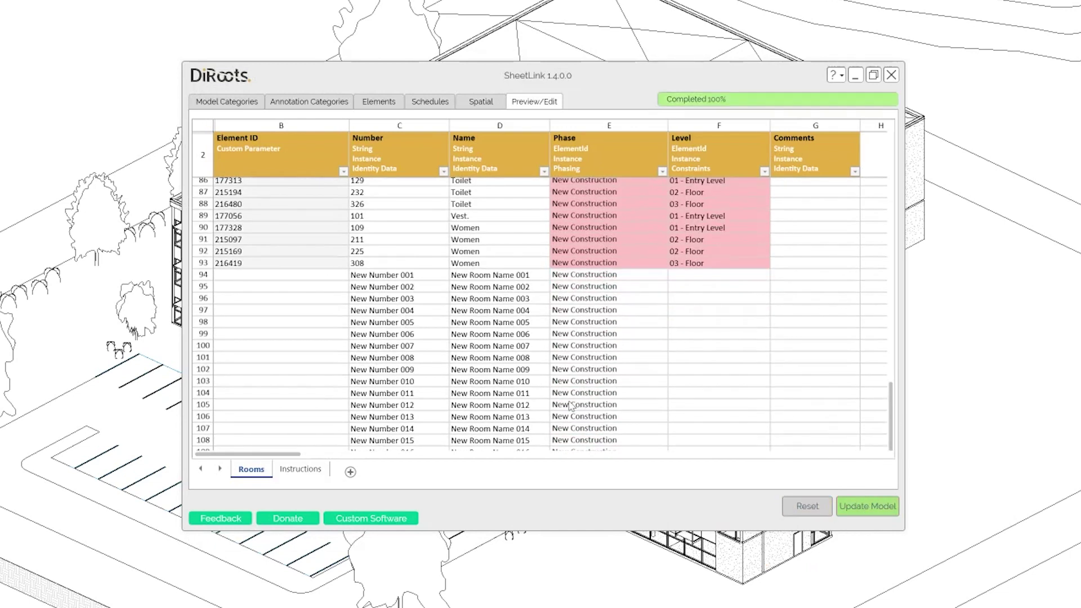
click(571, 320)
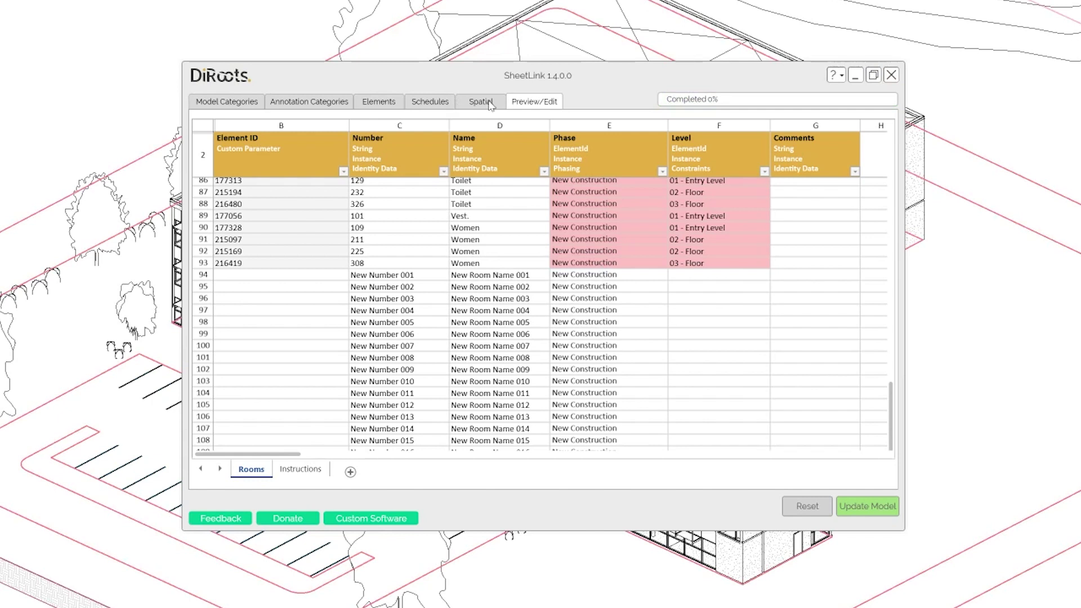
Open the Room Schedule and Room Finish Schedule views from SheetLink's Schedules list
click(441, 105)
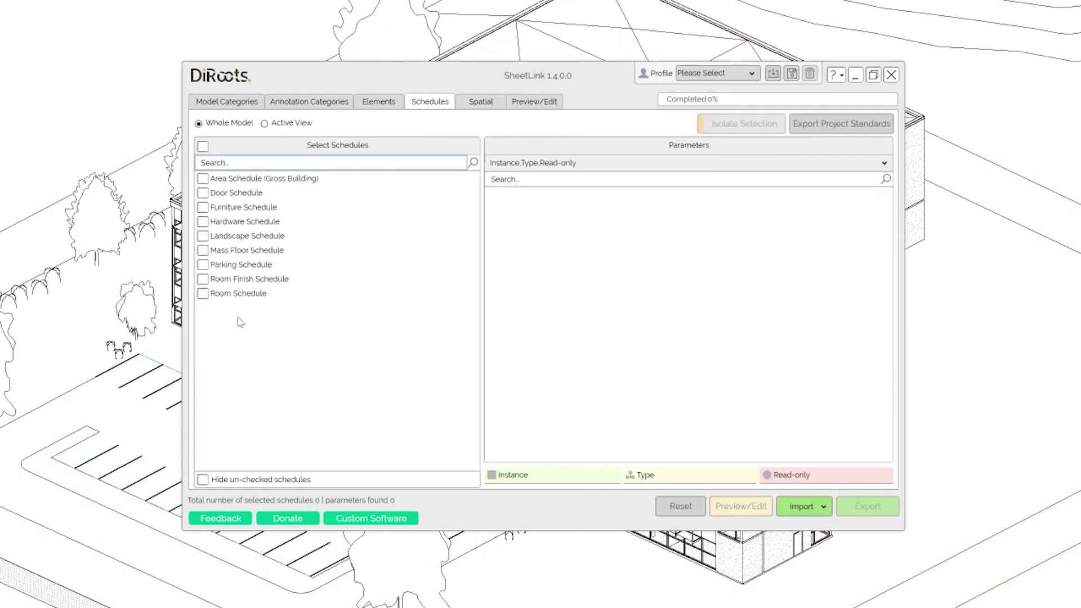
right_click(244, 297)
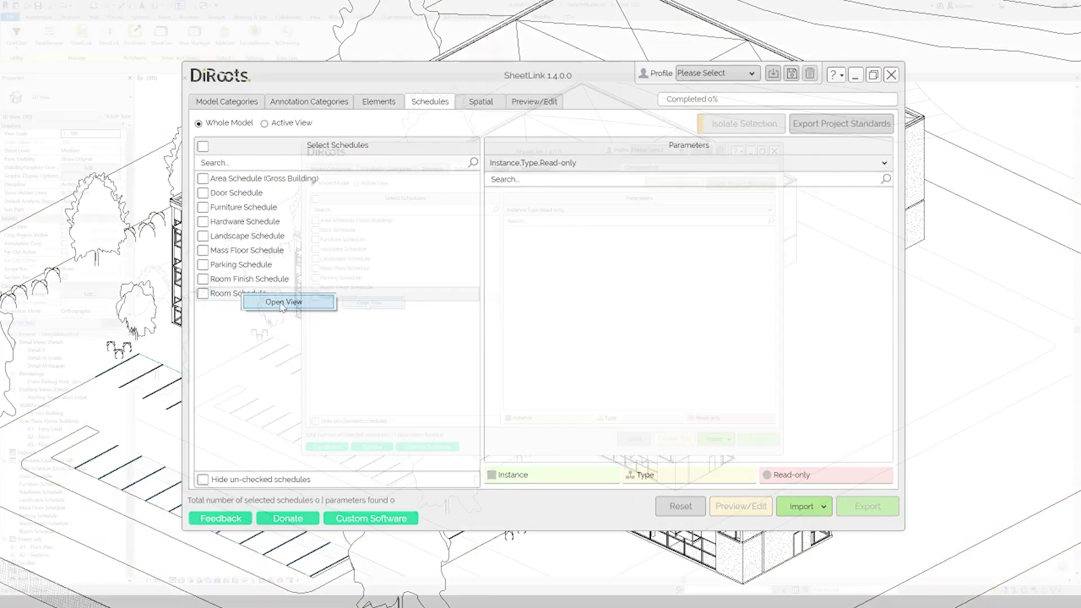
click(282, 302)
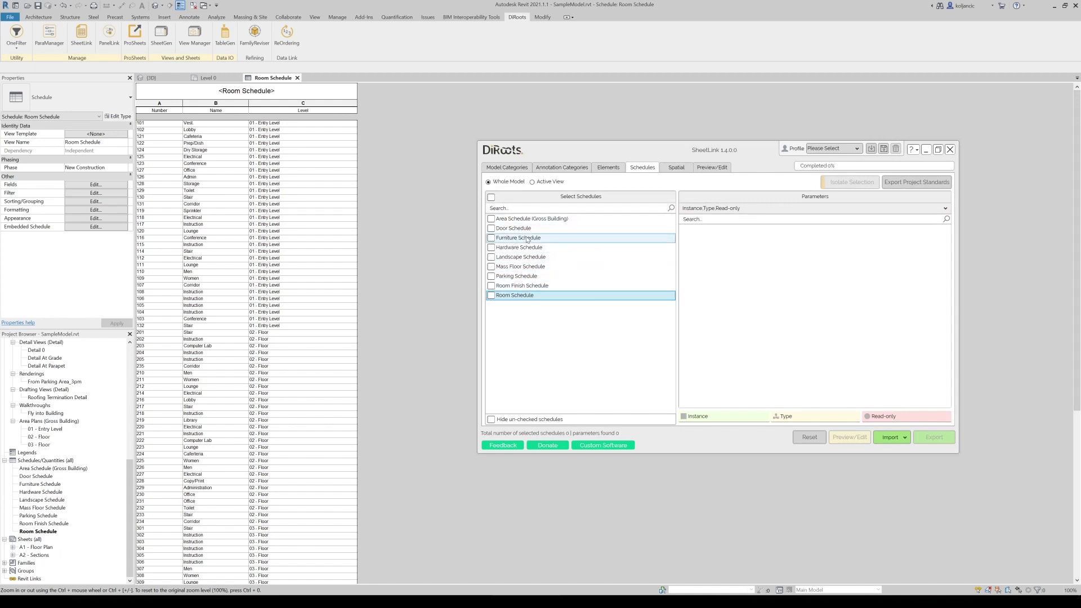
right_click(512, 287)
click(538, 293)
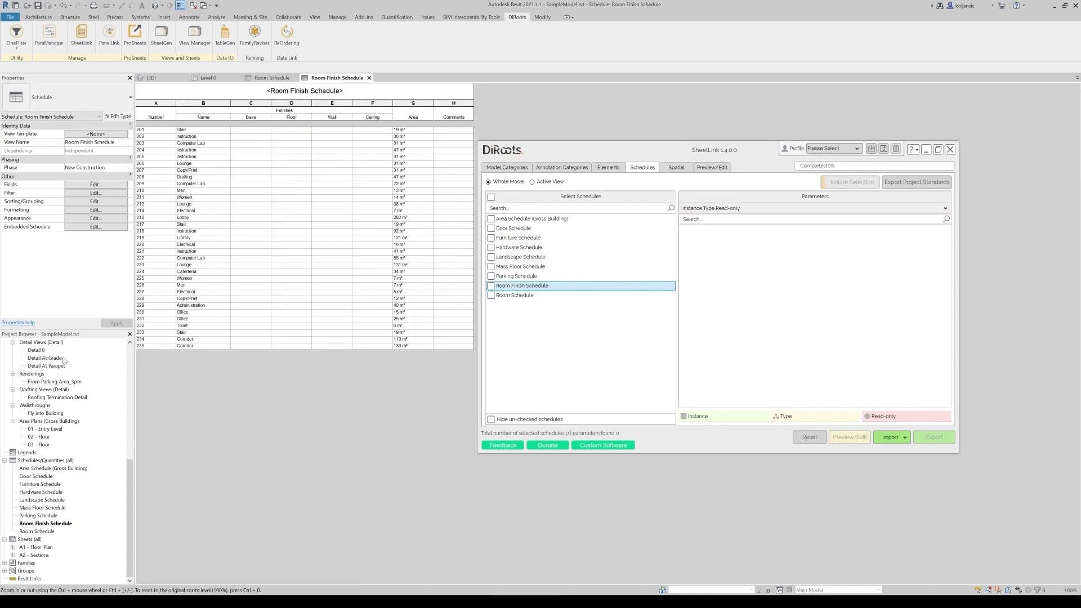
Set the Room Finish Schedule filter to (none), keep sorting by Number, and scroll to the new rooms
click(110, 185)
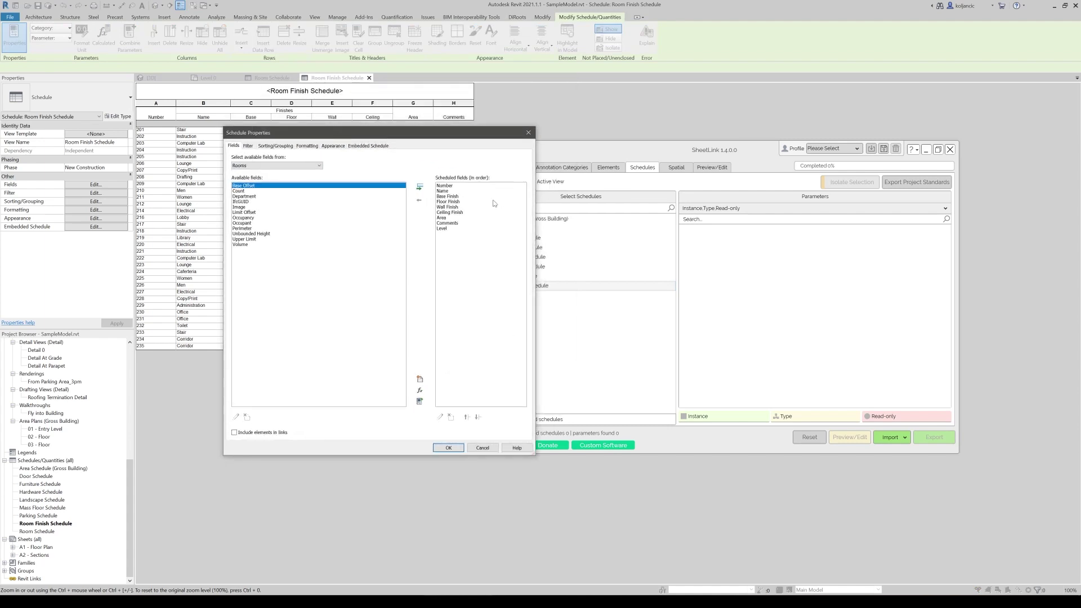
click(249, 146)
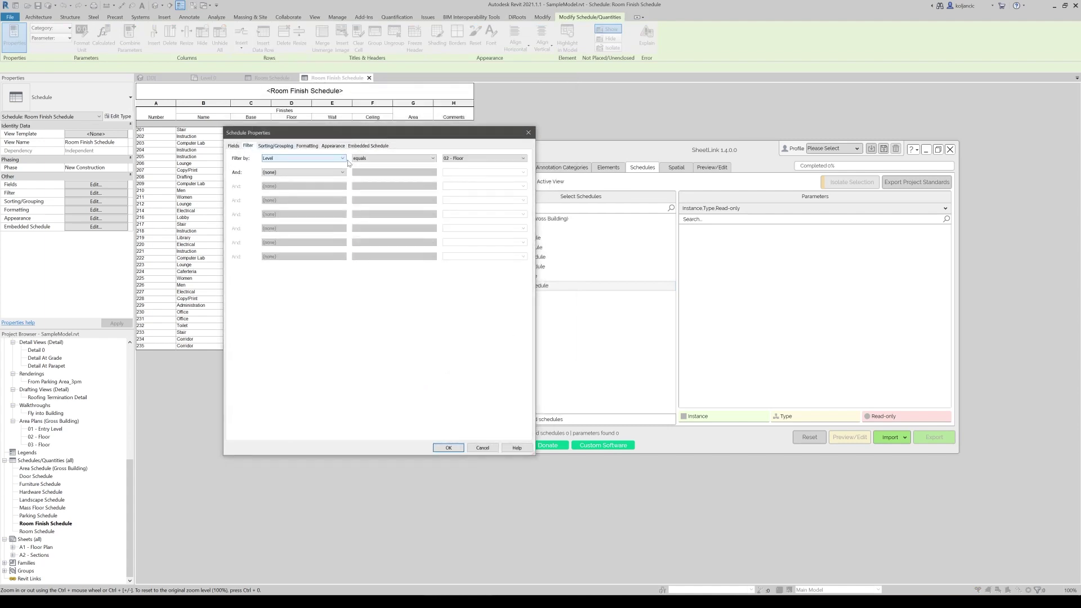
click(307, 158)
click(304, 165)
click(275, 146)
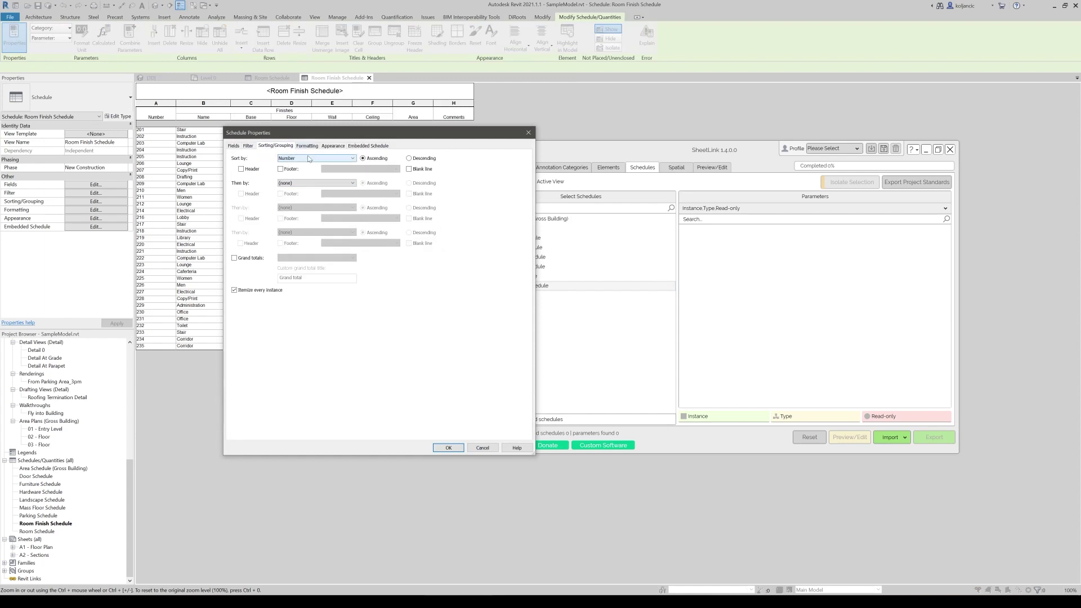
click(308, 160)
click(394, 324)
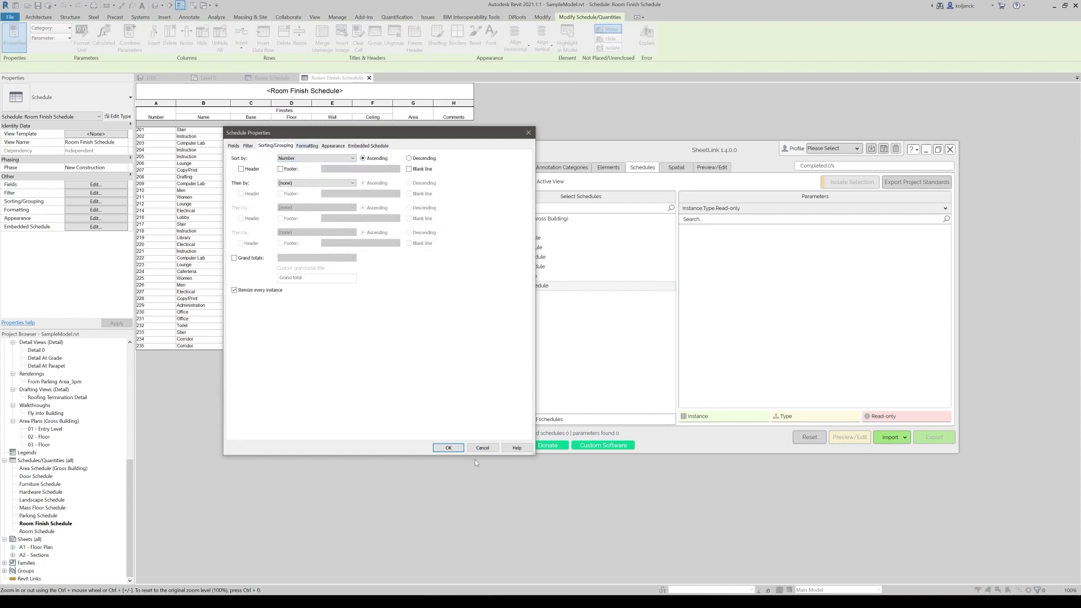
click(449, 448)
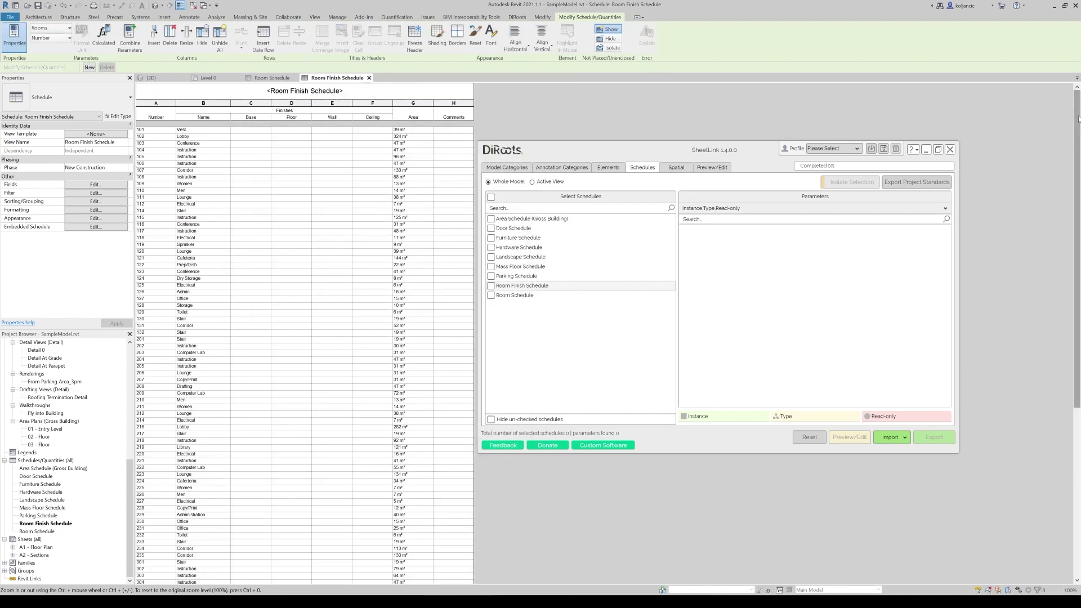
drag(1075, 122, 1075, 96)
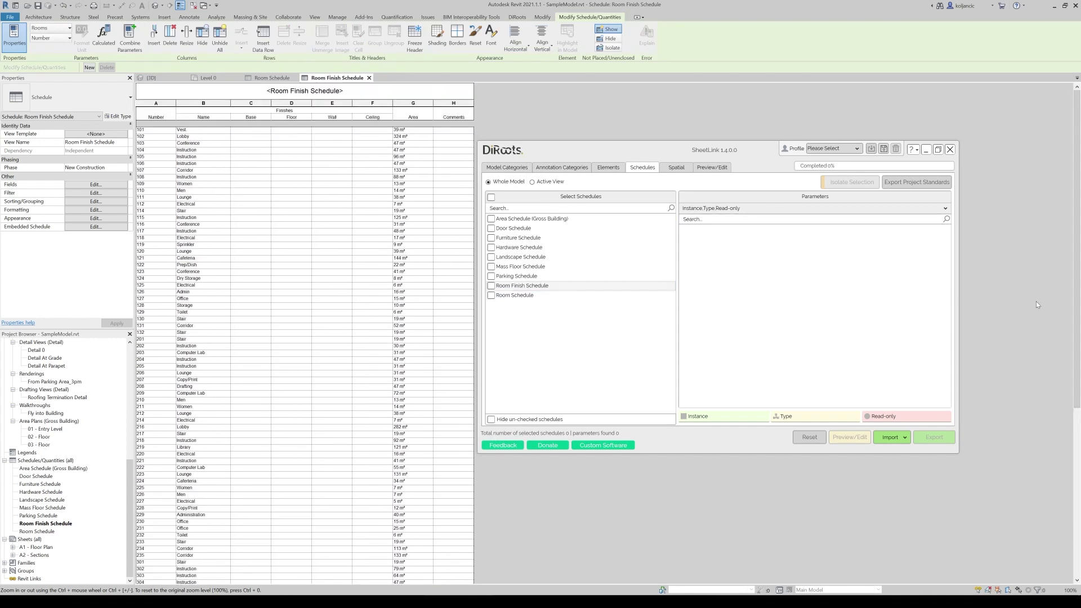
drag(1077, 345, 1075, 519)
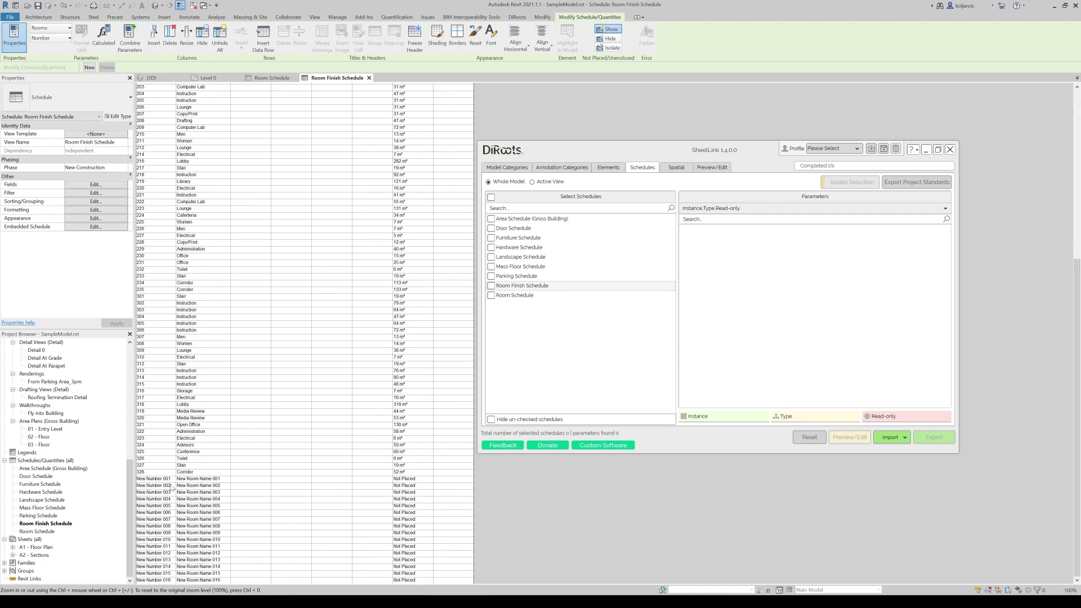
click(198, 479)
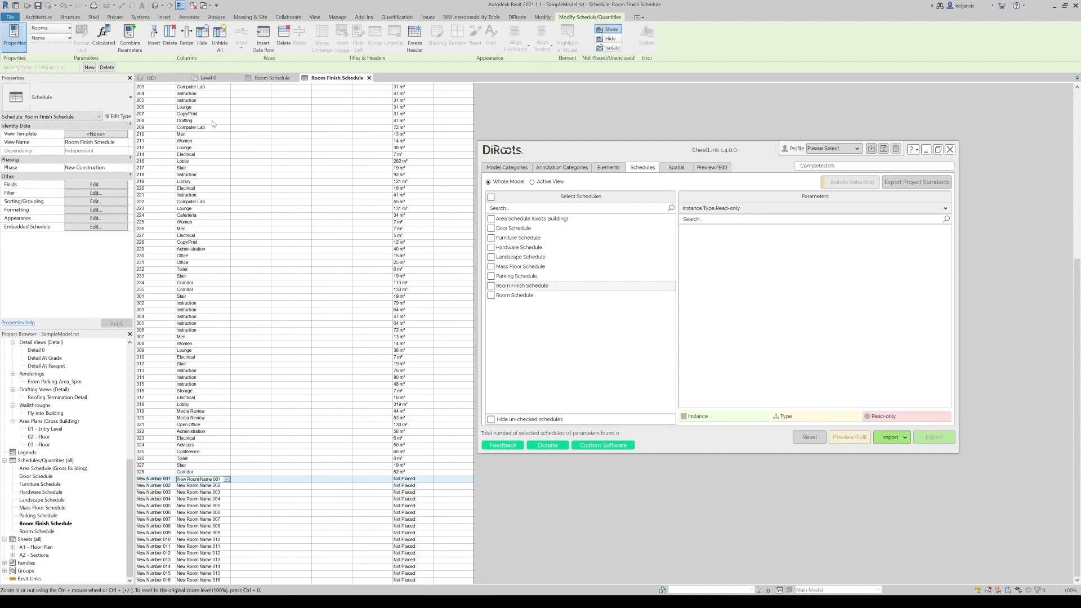
Close SheetLink and both schedule views, returning to the Level 0 floor plan
click(151, 78)
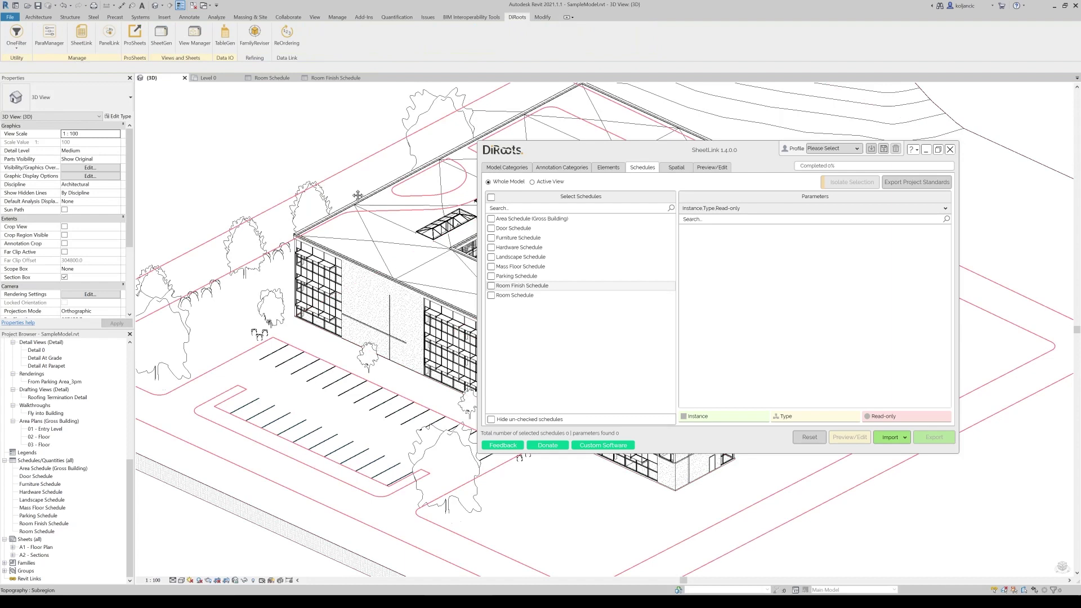
shift+middle_drag(358, 195, 337, 226)
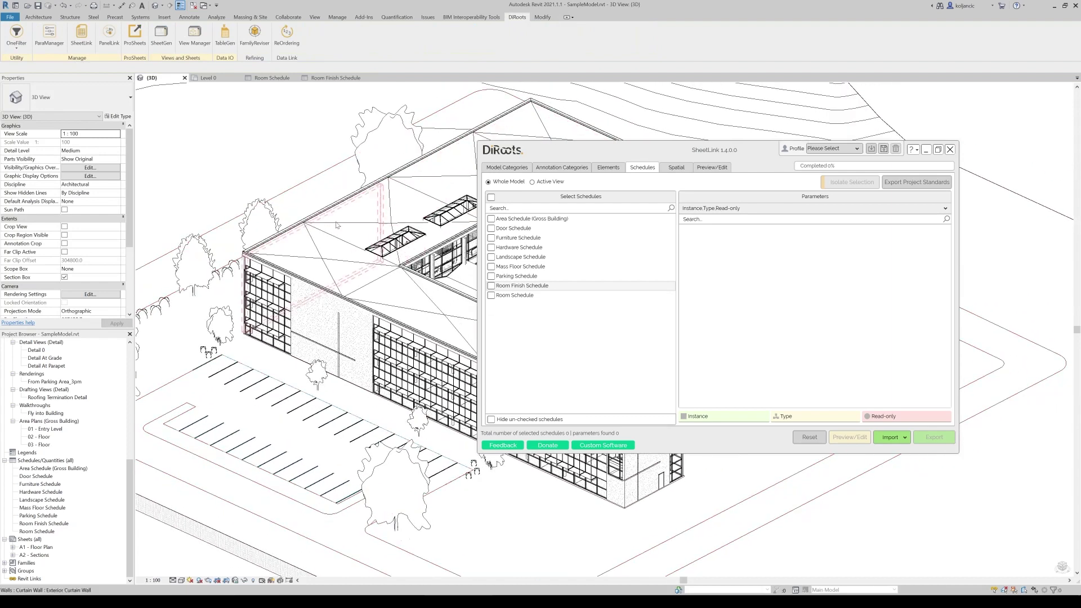
click(950, 150)
click(363, 78)
click(295, 77)
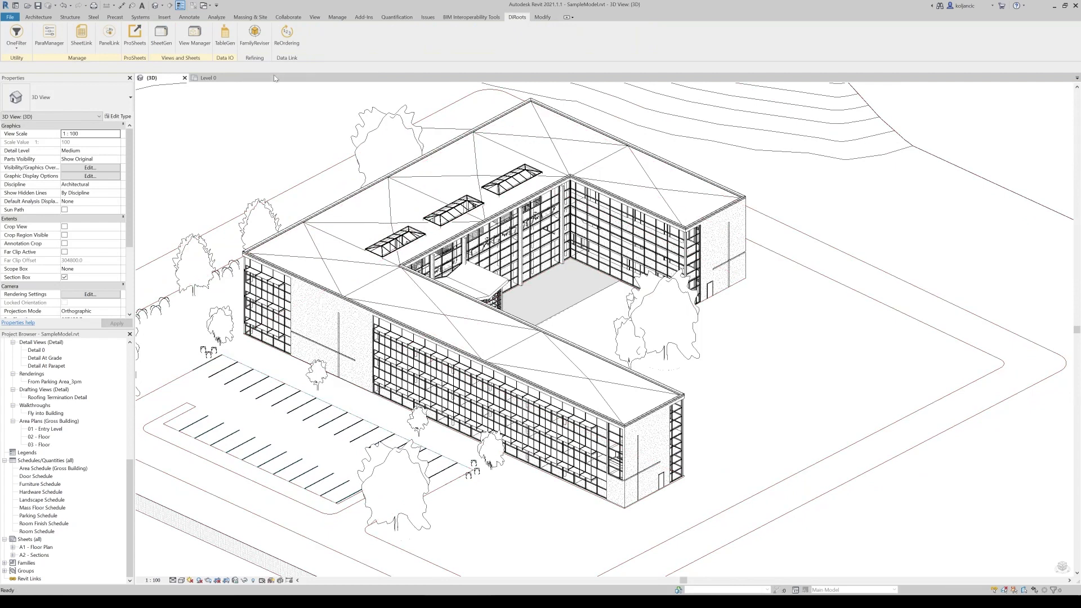
click(210, 78)
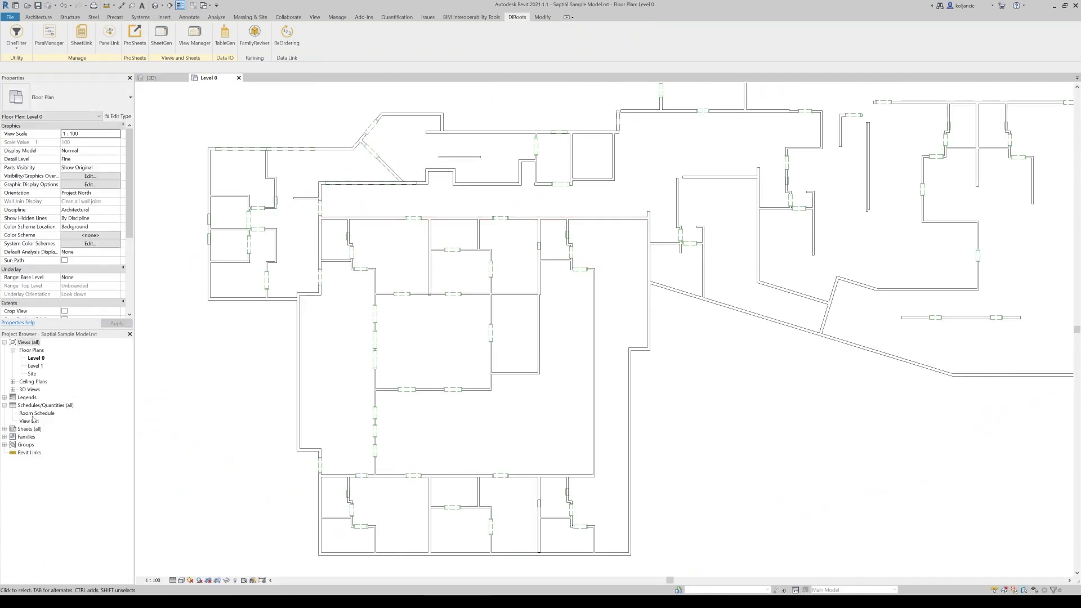
Add the Name field to the Room Schedule
double_click(36, 413)
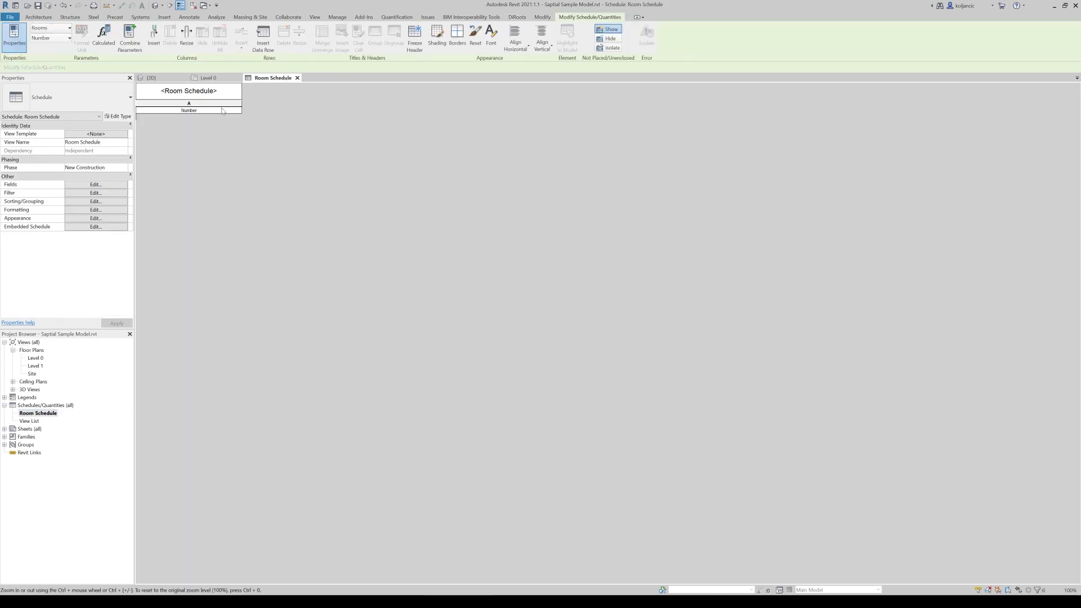
click(90, 184)
click(260, 208)
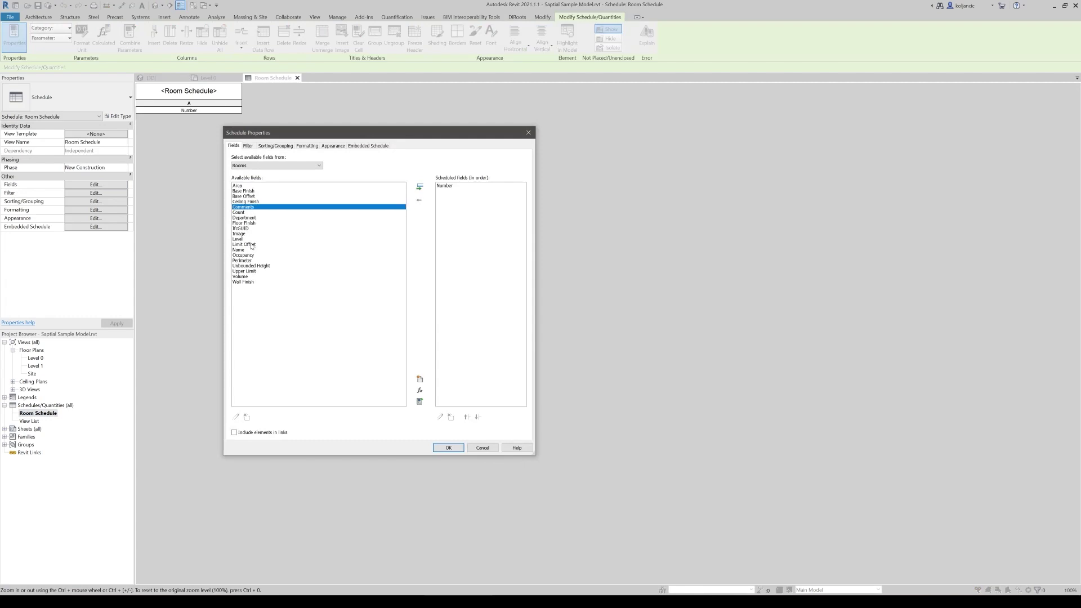
key(n)
double_click(245, 250)
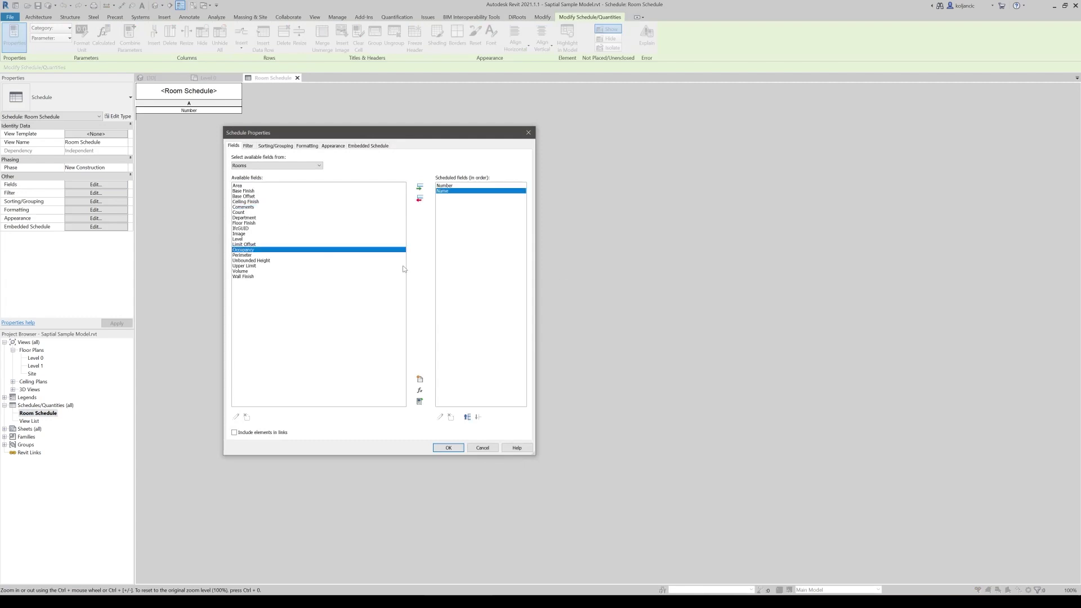
click(448, 448)
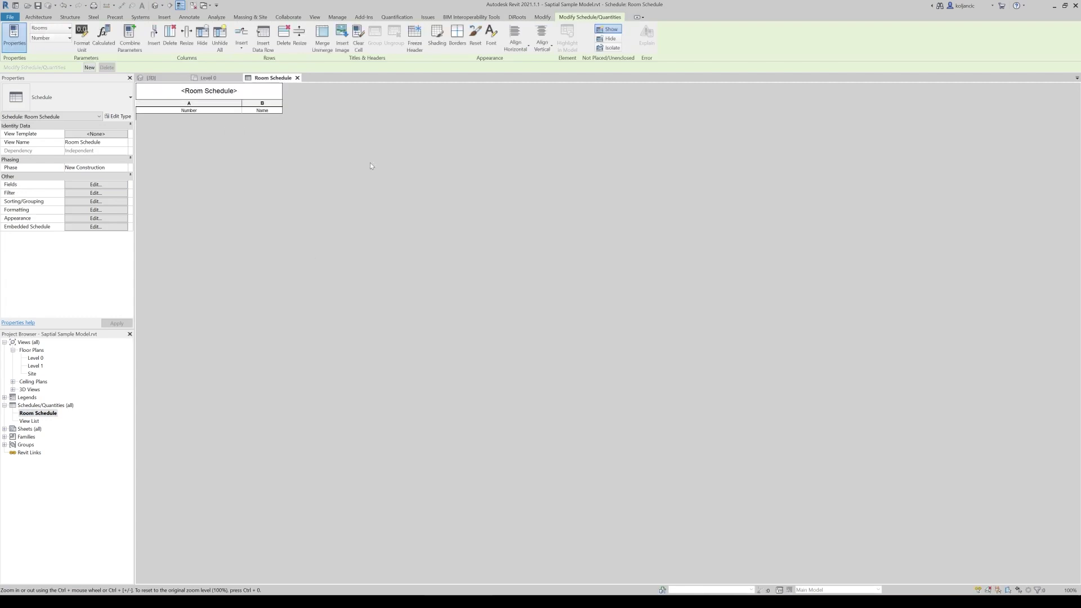
click(290, 125)
Launch SheetLink from the Level 0 plan and show its Spatial page
click(209, 78)
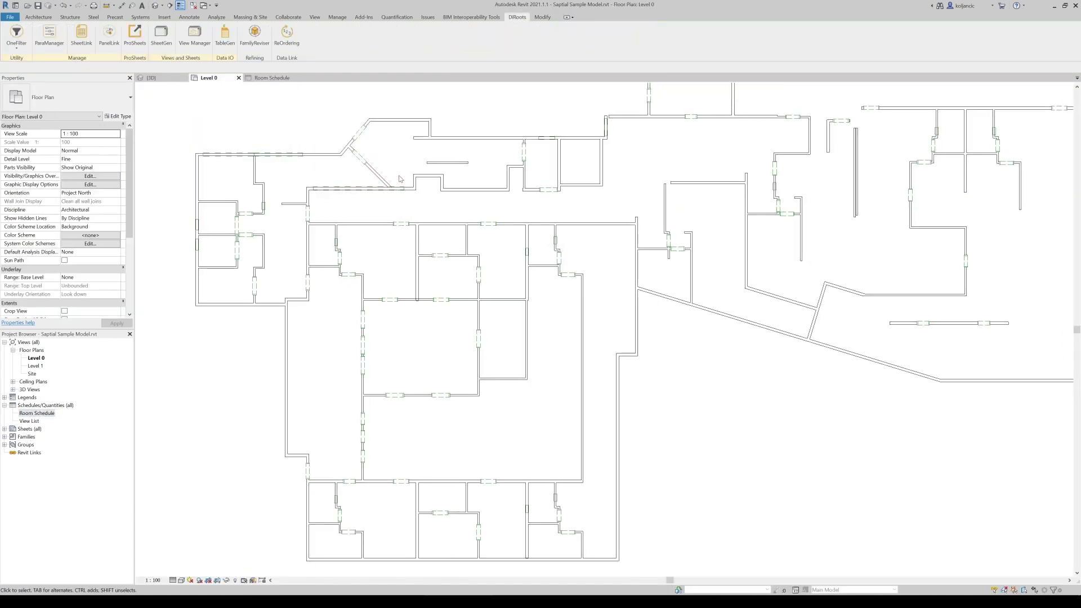
click(81, 34)
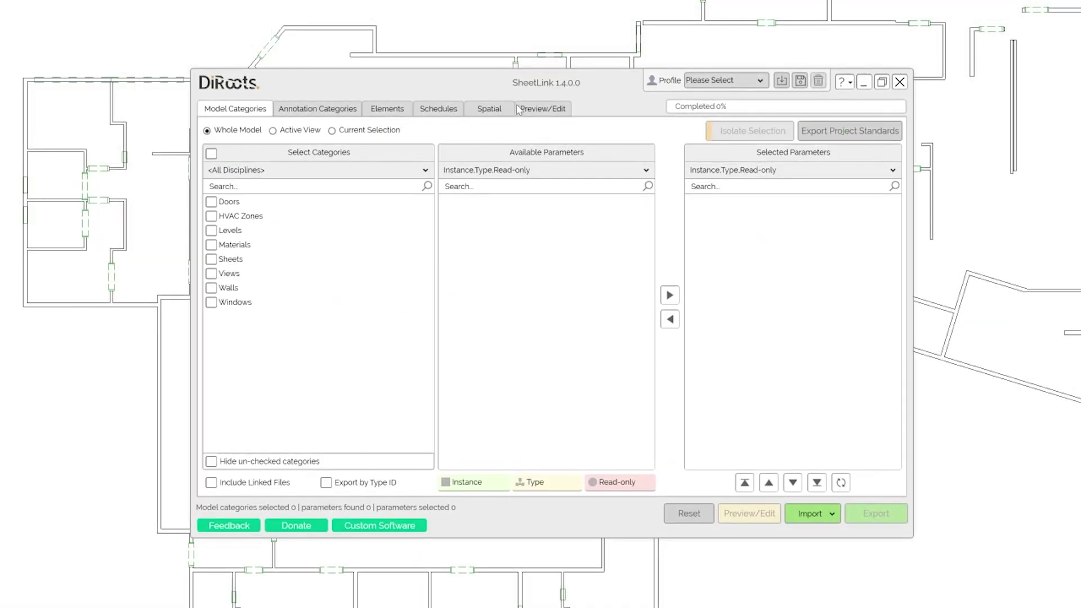
click(499, 168)
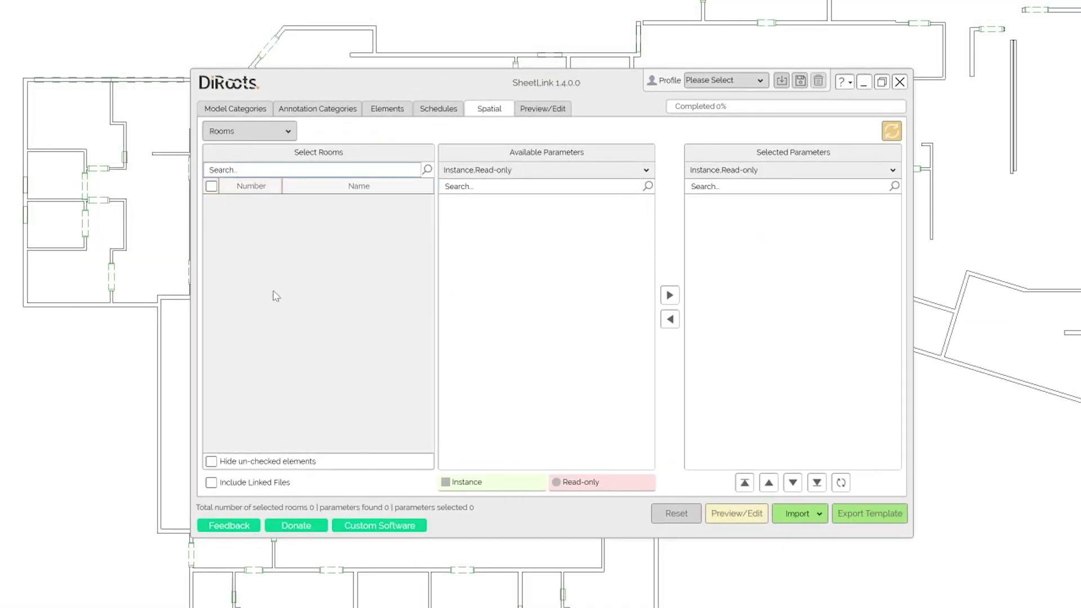
Switch the spatial category to Spaces and back to Rooms
click(270, 132)
click(247, 161)
click(248, 131)
click(236, 145)
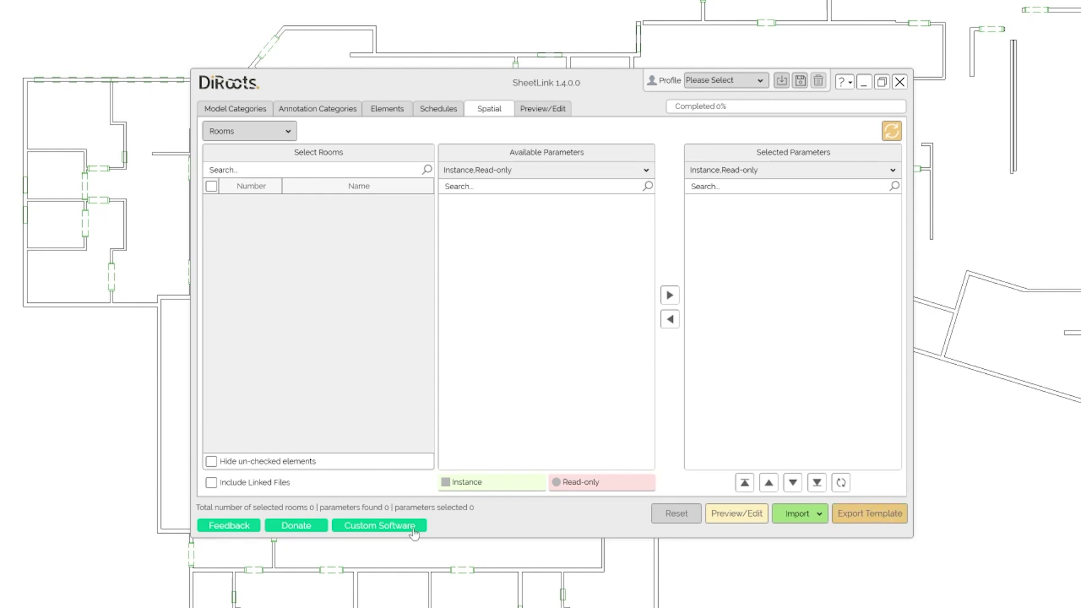
Export the empty room template to Excel as New Rooms.xlsx
click(591, 334)
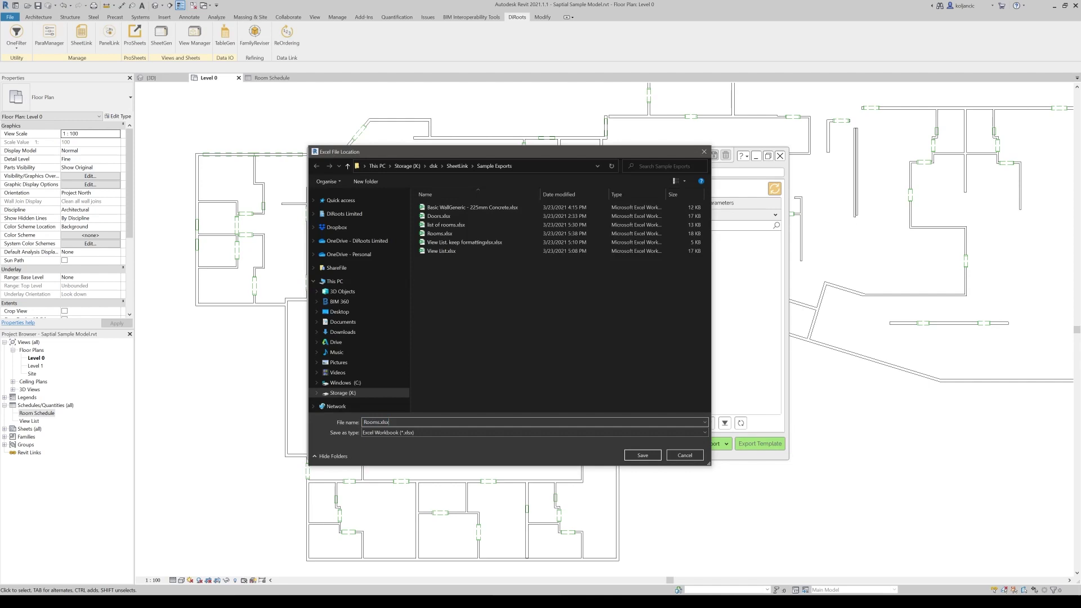
text(New)
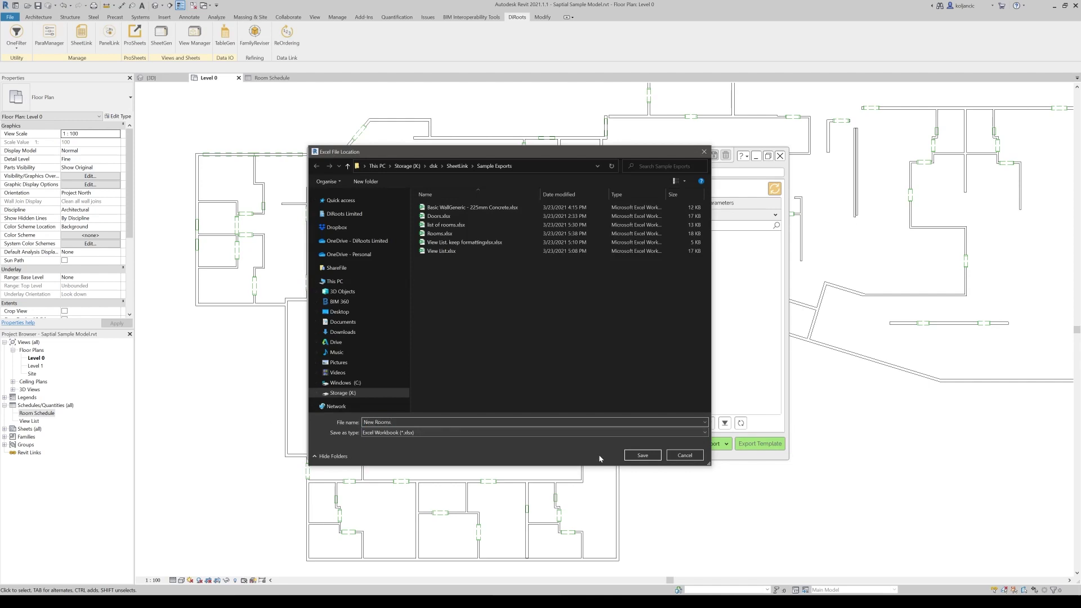
key(Return)
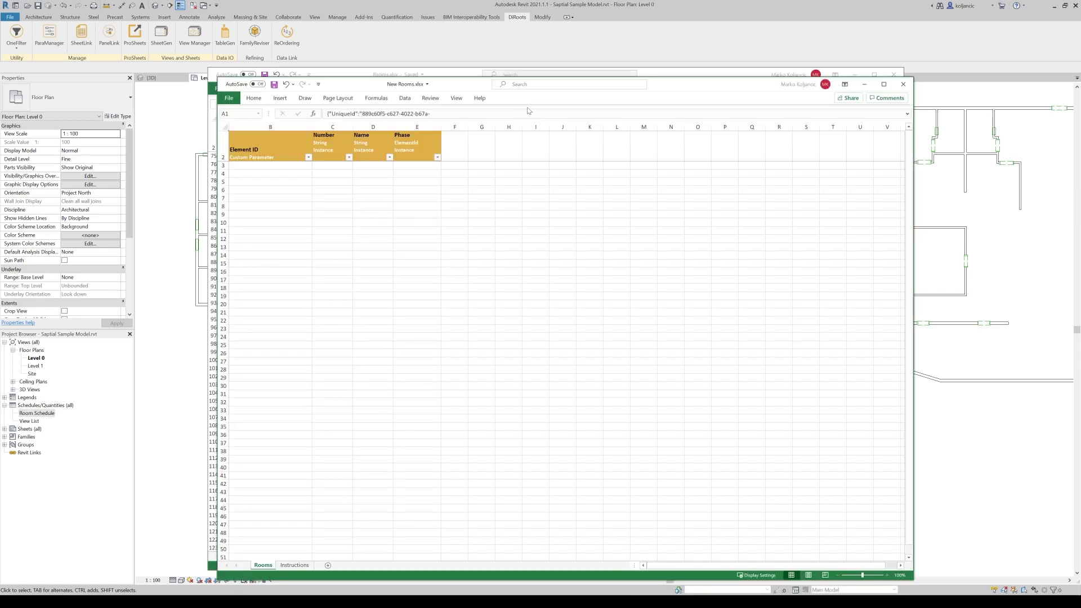
Close the old Rooms workbook and open list of rooms.xlsx beside New Rooms
drag(740, 91, 681, 113)
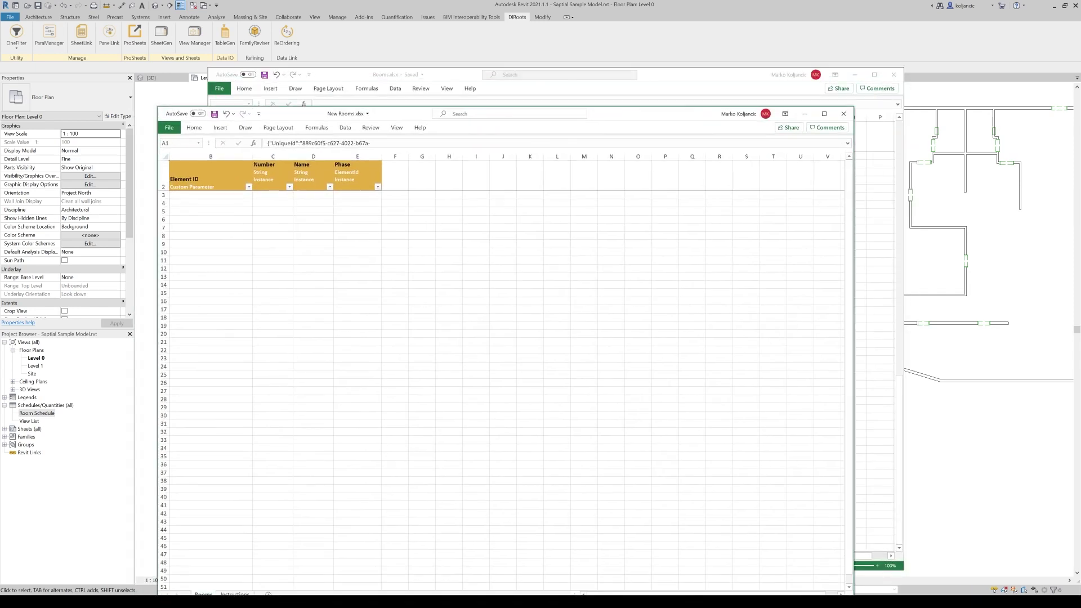
click(894, 75)
drag(605, 121, 563, 95)
key(alt+Tab)
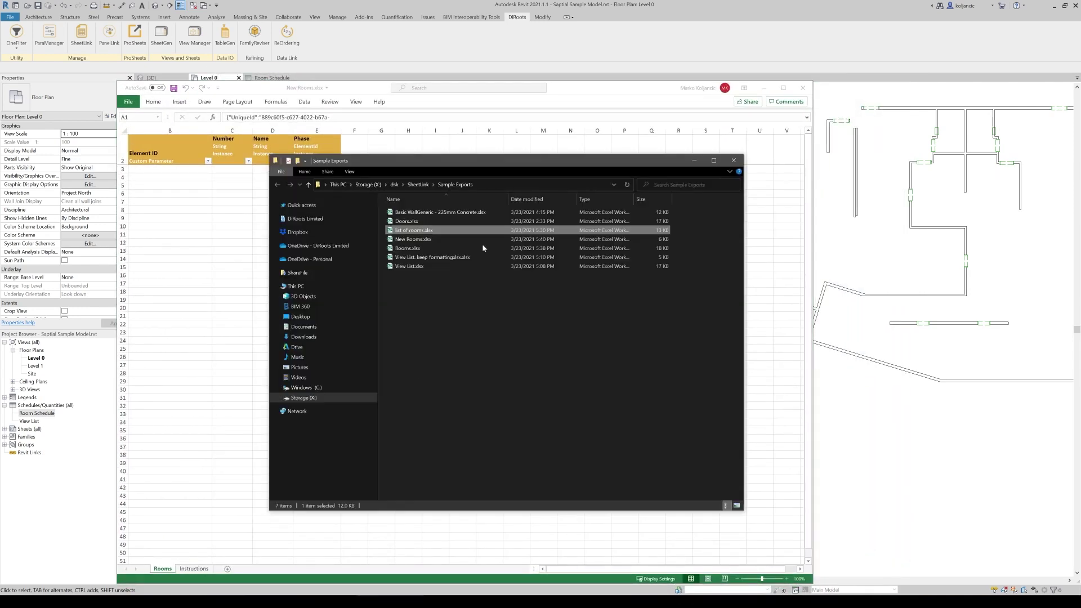
key(alt+Tab)
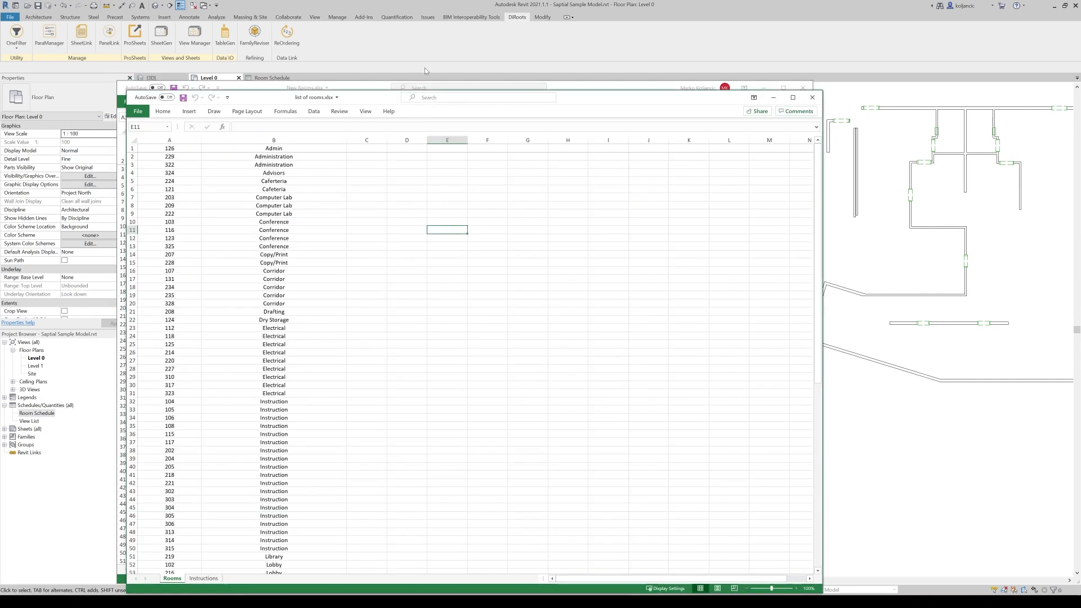
drag(307, 88, 520, 102)
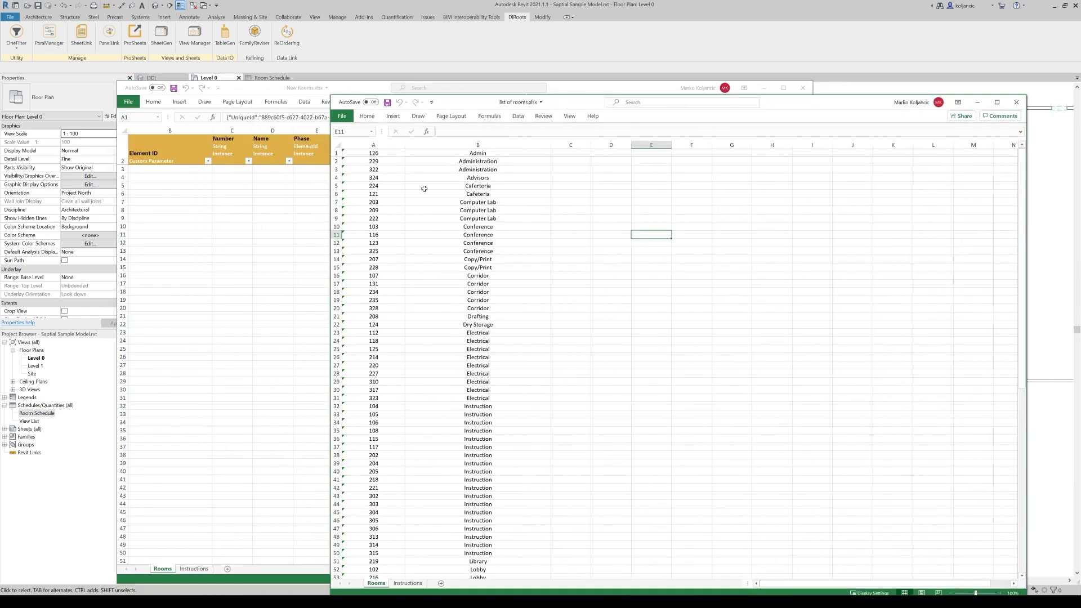
Copy the 91 room numbers and names in A1:B91, ready to paste at C3 of New Rooms
drag(376, 152, 473, 154)
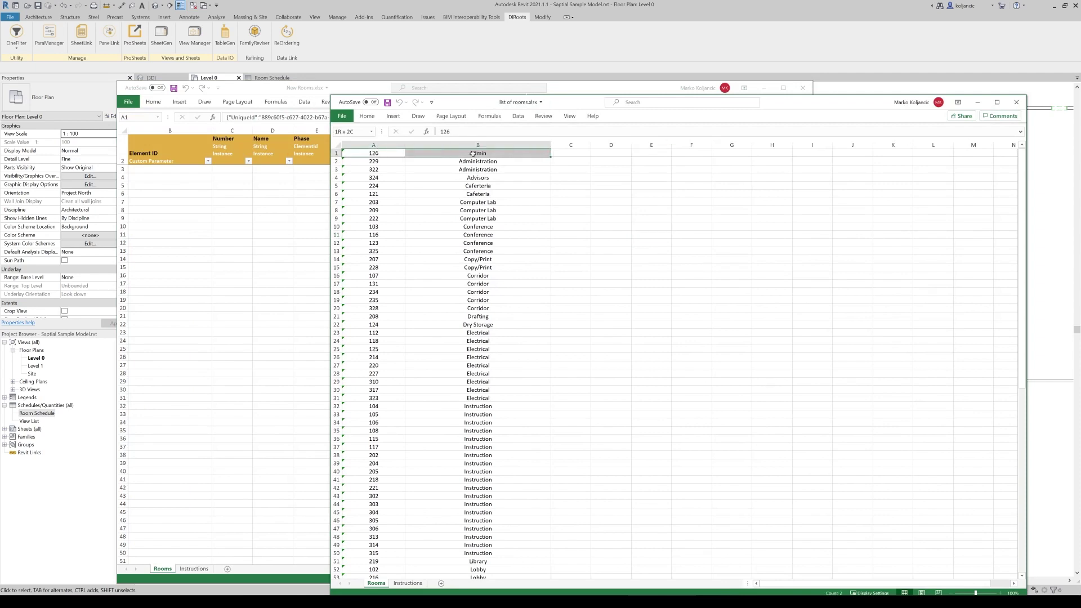
ctrl+scroll(717, 250, down, 3)
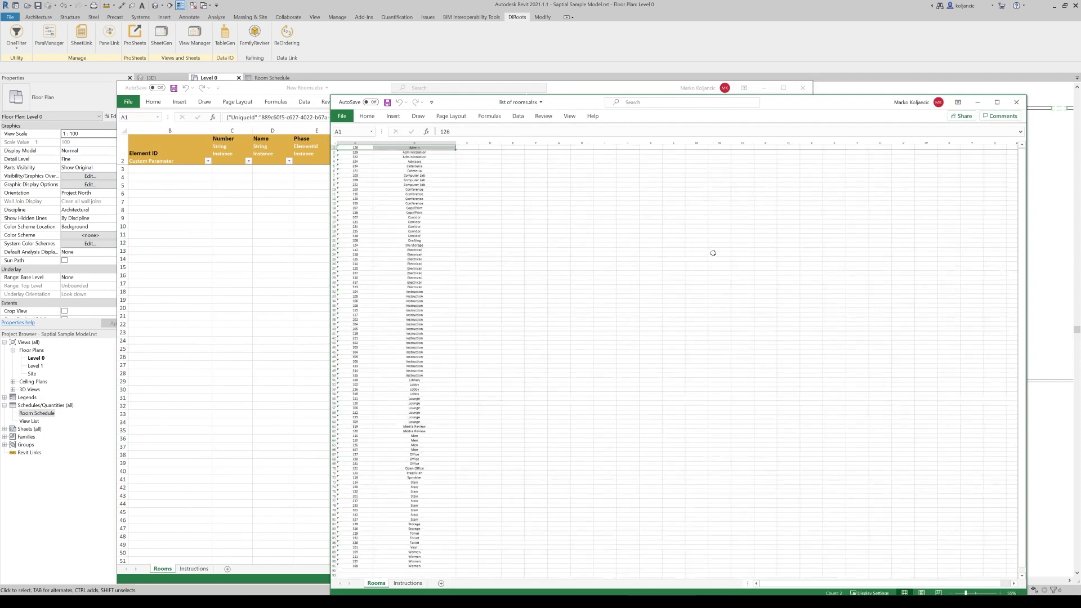
click(457, 147)
drag(422, 539, 370, 144)
key(ctrl+c)
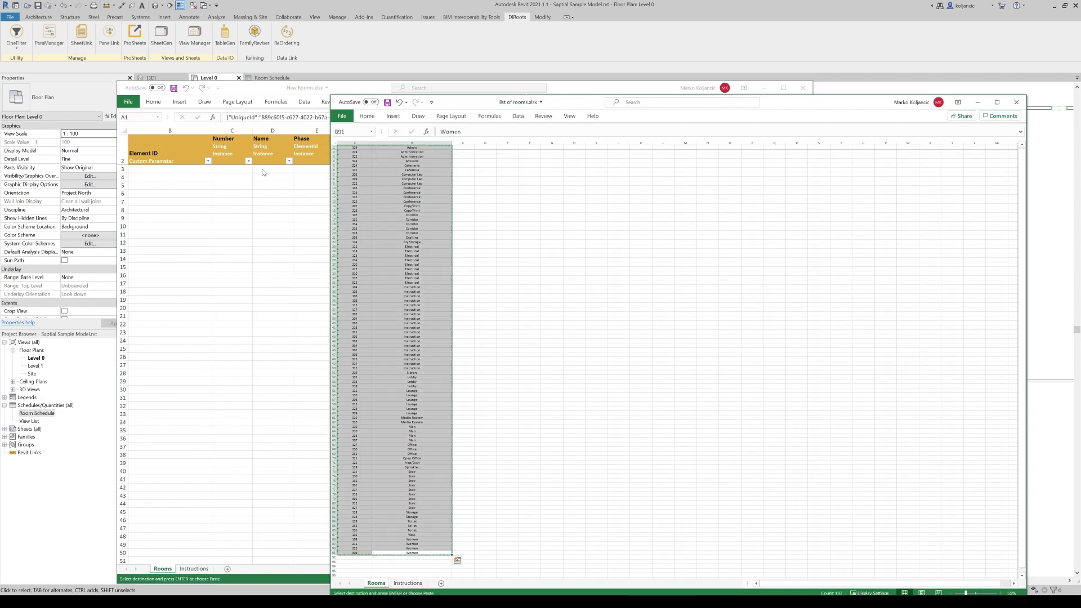
click(235, 168)
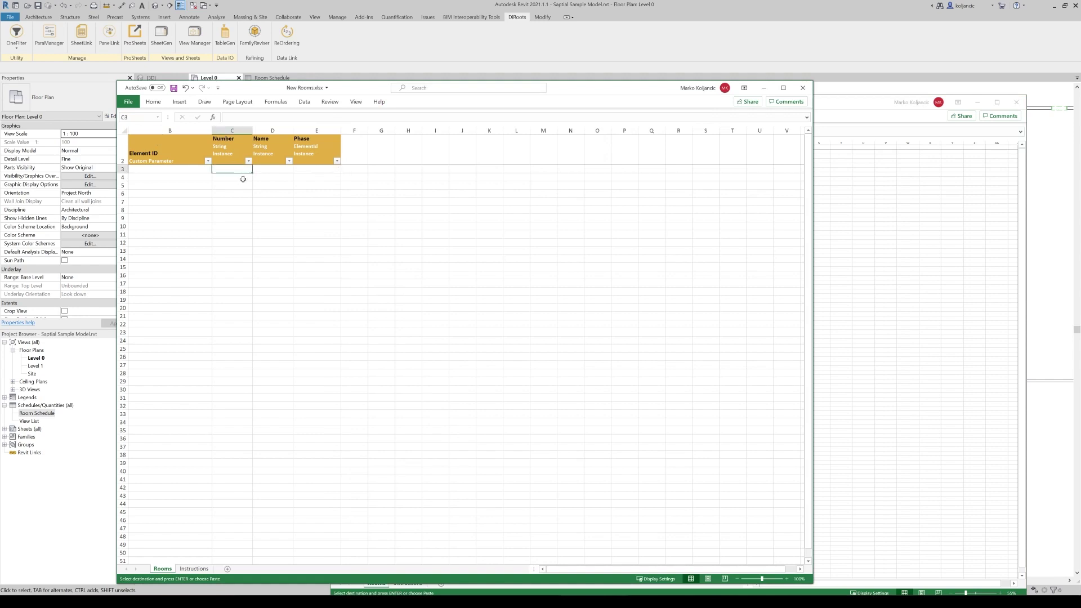
Paste the room numbers and names at C3 and fill every Phase with New Construction
key(Return)
click(291, 202)
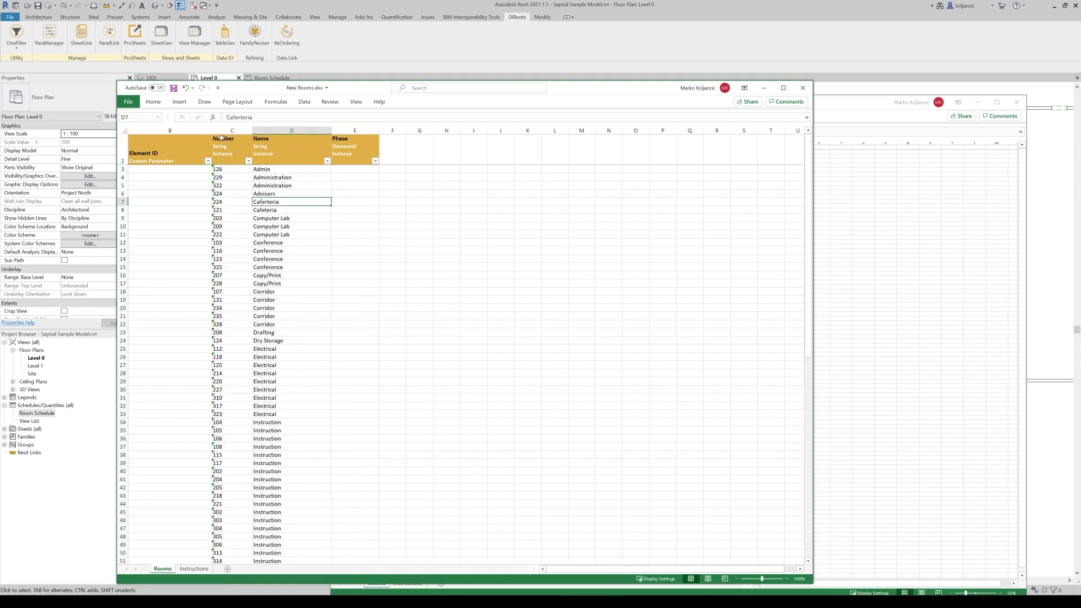
click(376, 168)
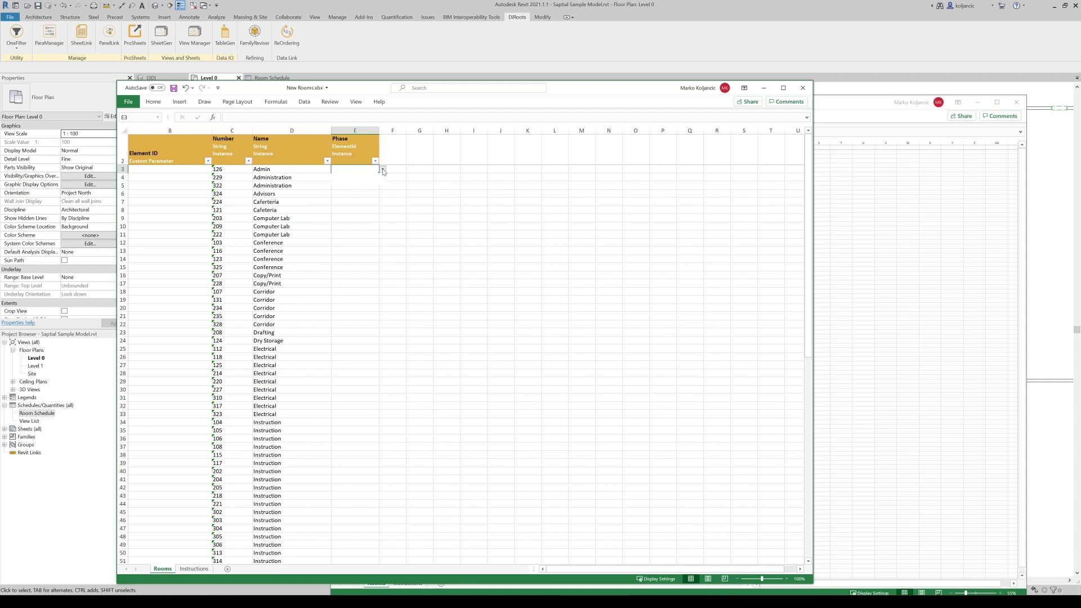
click(383, 171)
click(358, 181)
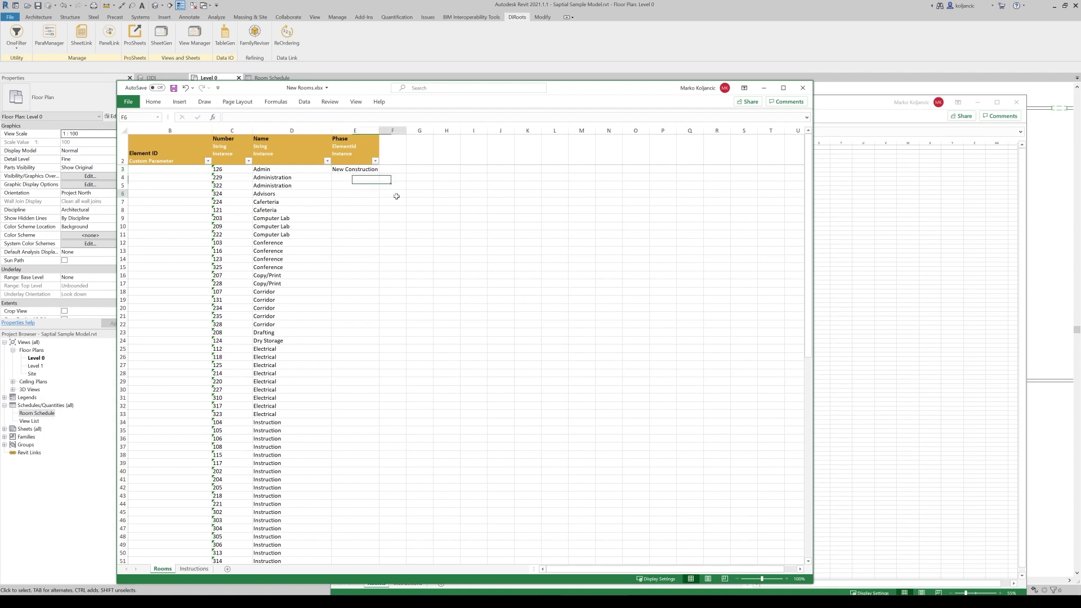
click(376, 170)
double_click(378, 173)
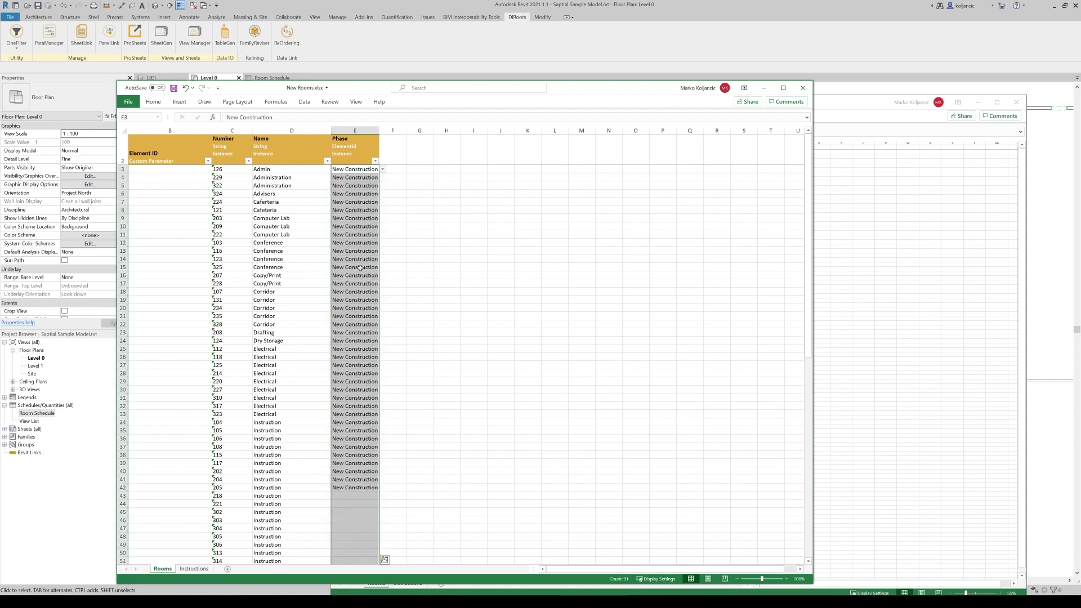
click(440, 300)
Widen the Phase column, save New Rooms.xlsx, and close both workbooks
drag(379, 130, 410, 130)
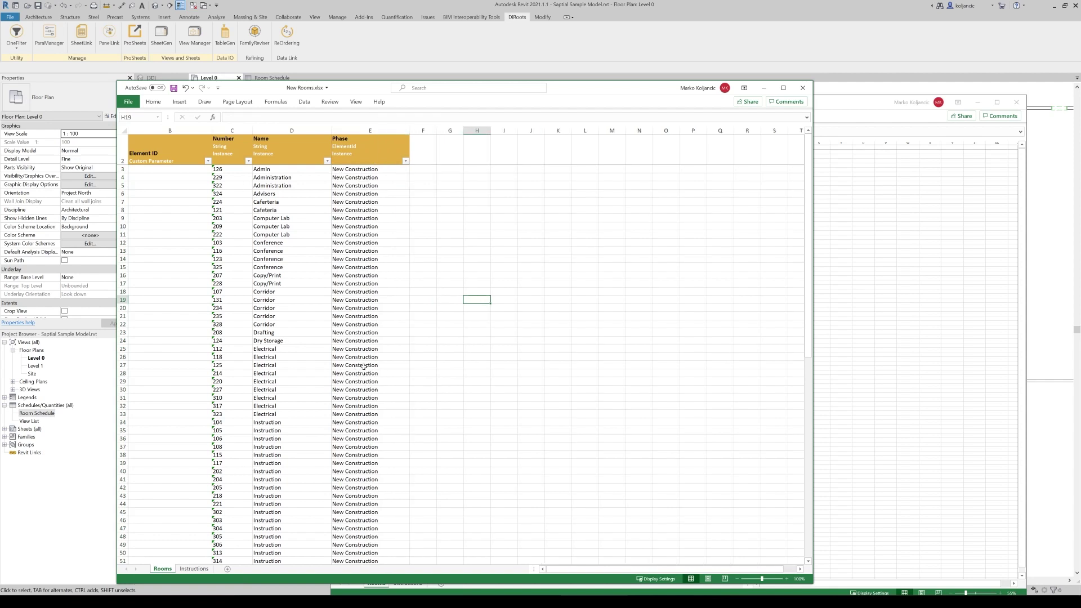
click(446, 341)
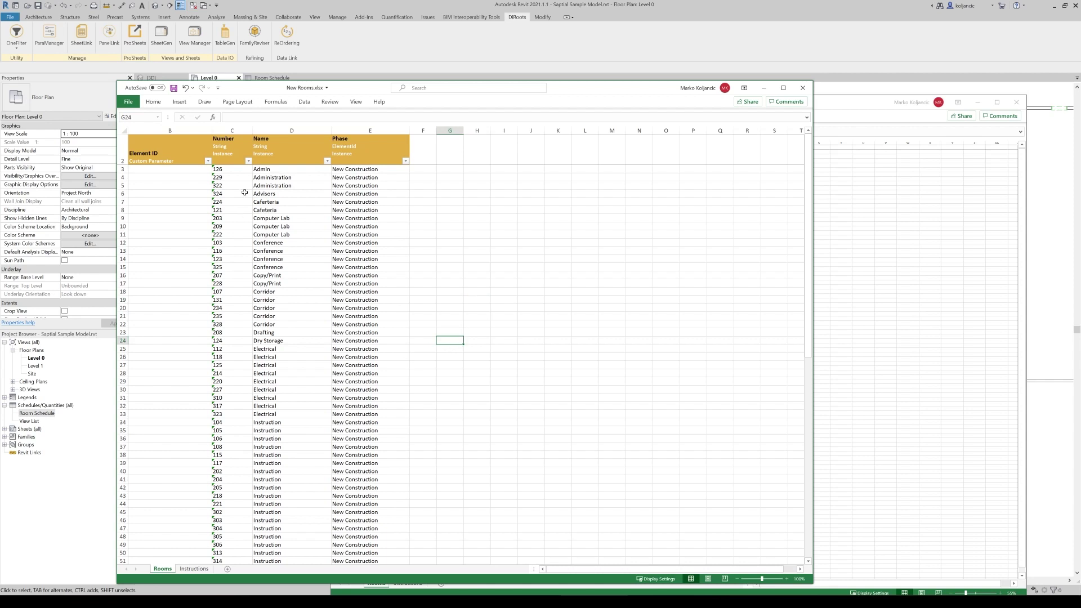
drag(157, 170, 153, 481)
click(177, 342)
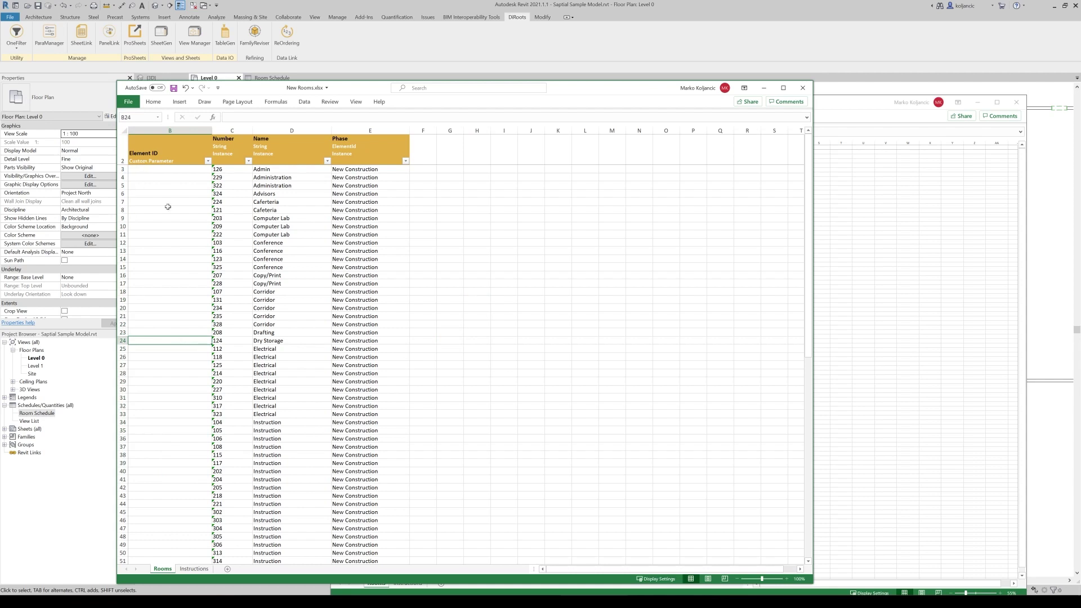
click(281, 226)
click(173, 89)
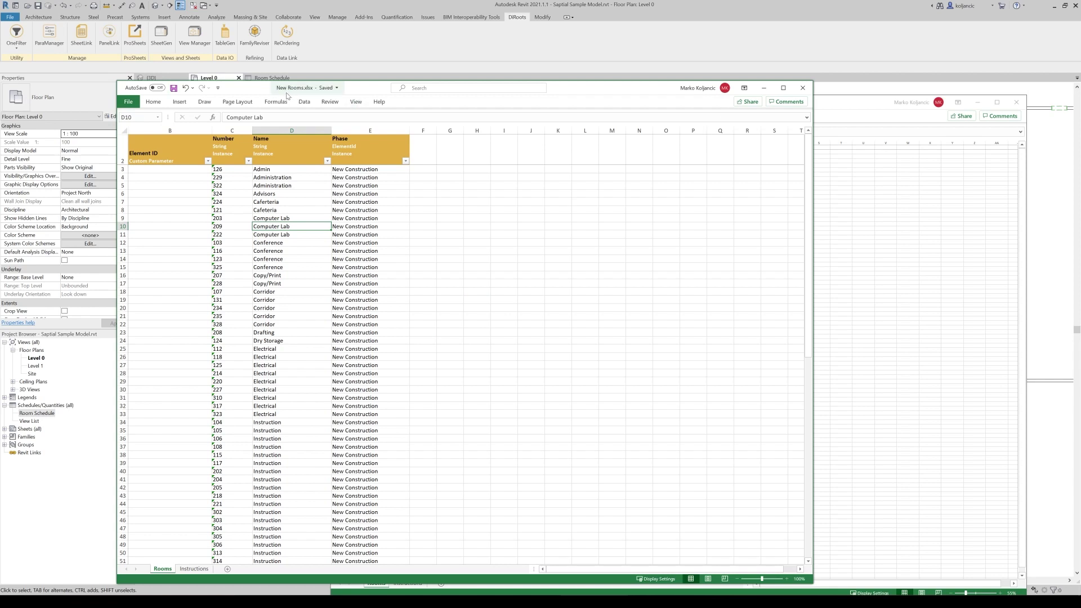
click(1016, 104)
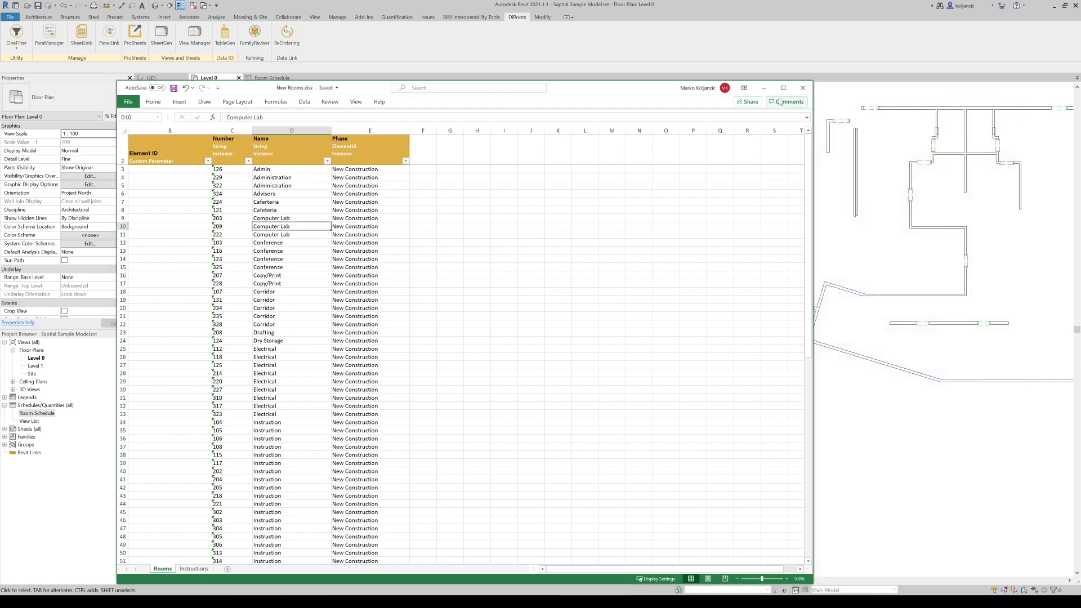
click(763, 88)
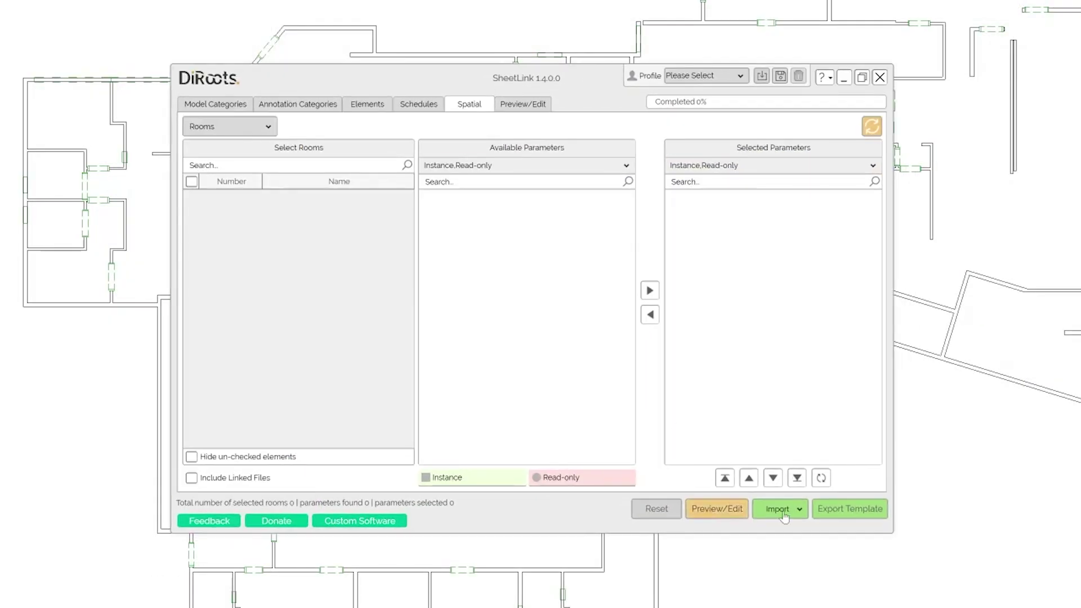
Import New Rooms.xlsx from Excel through SheetLink to create the rooms
click(800, 510)
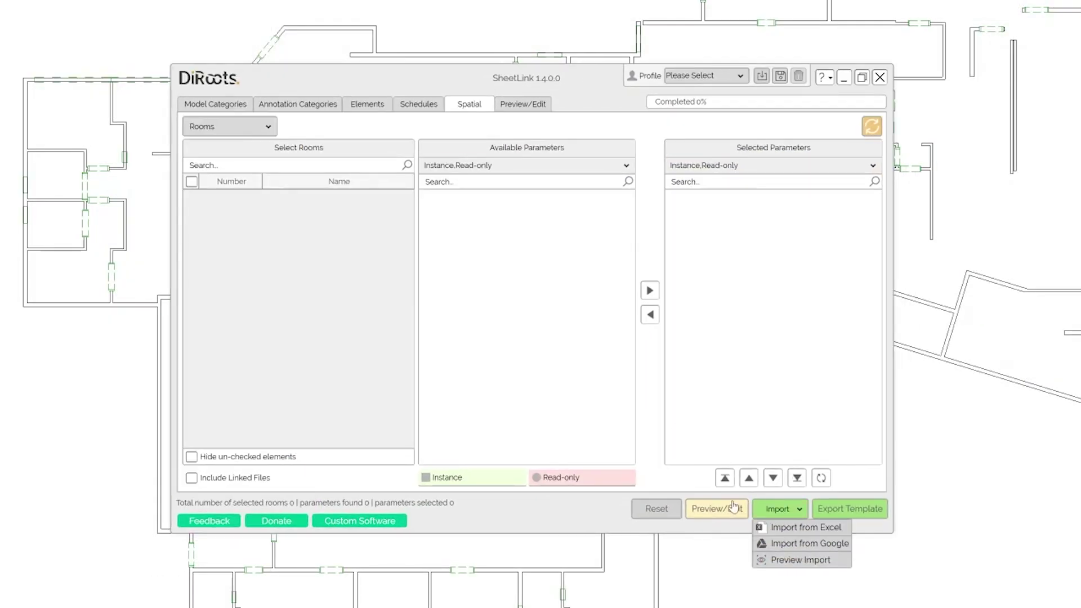
click(801, 528)
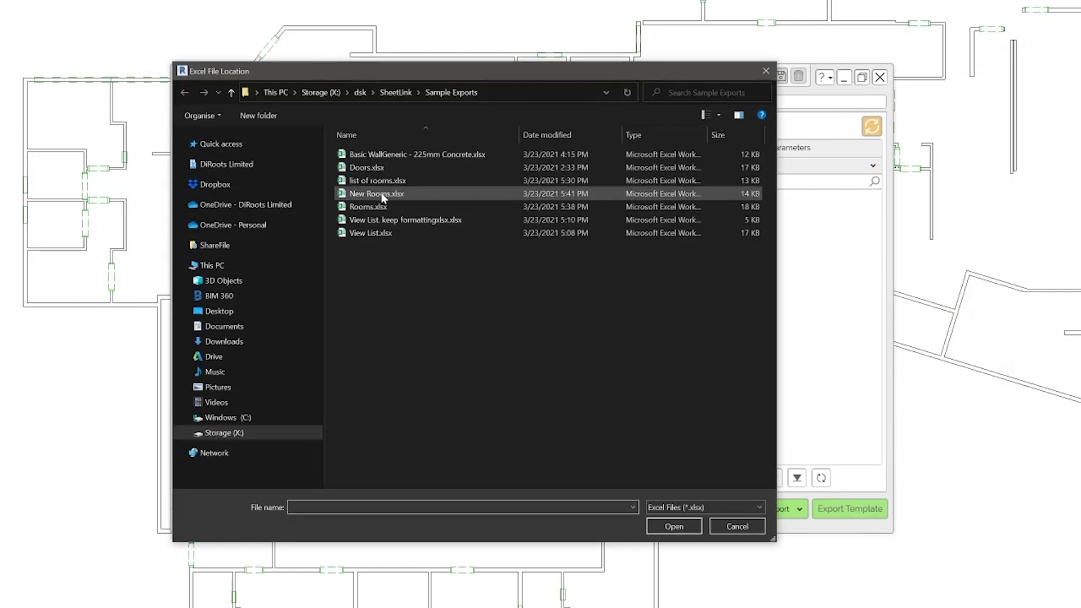
click(382, 194)
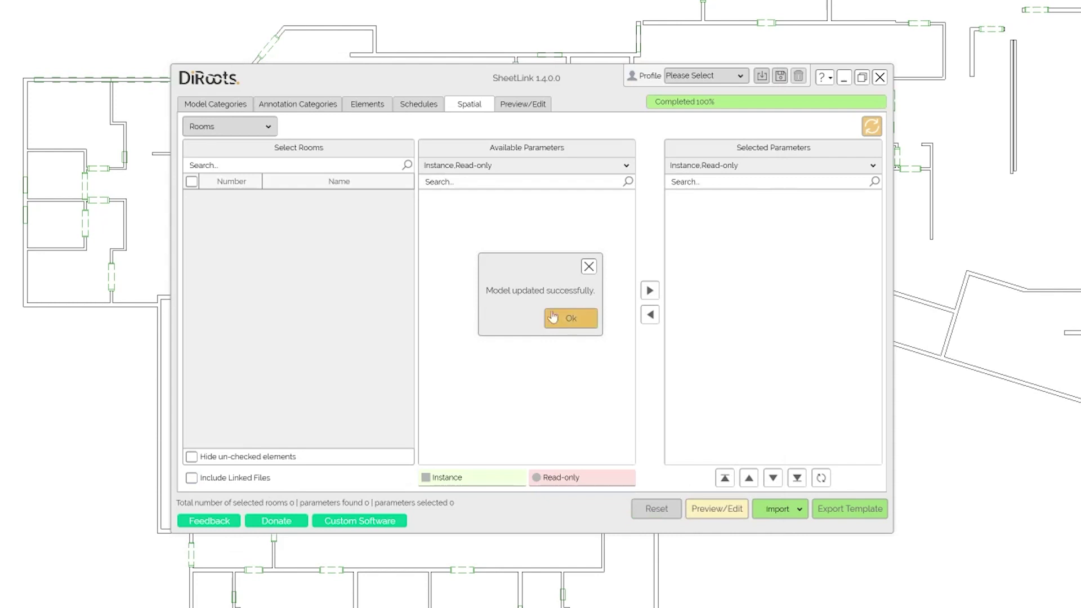
click(571, 318)
click(880, 77)
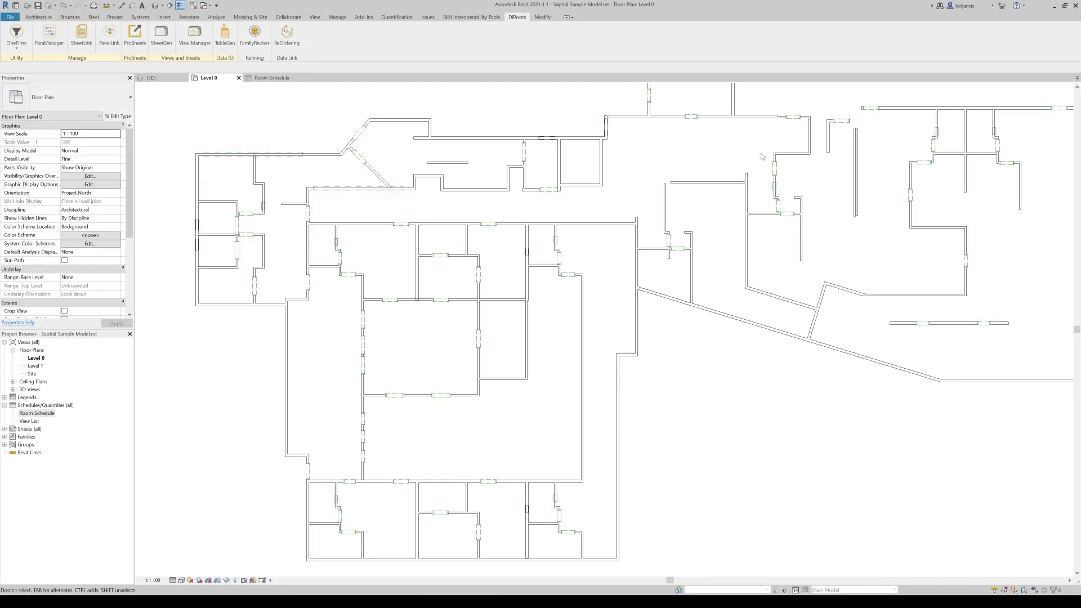
Review the new rooms in the Room Schedule, widening Name and narrowing Number, then return to Level 0
click(272, 77)
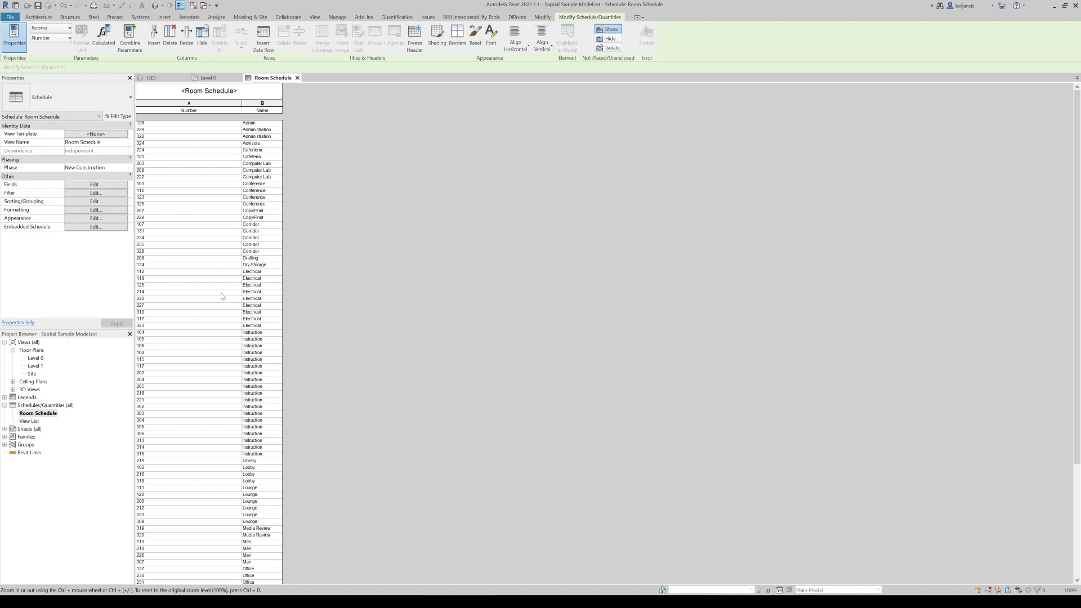
scroll(221, 296, down, 5)
scroll(205, 201, up, 5)
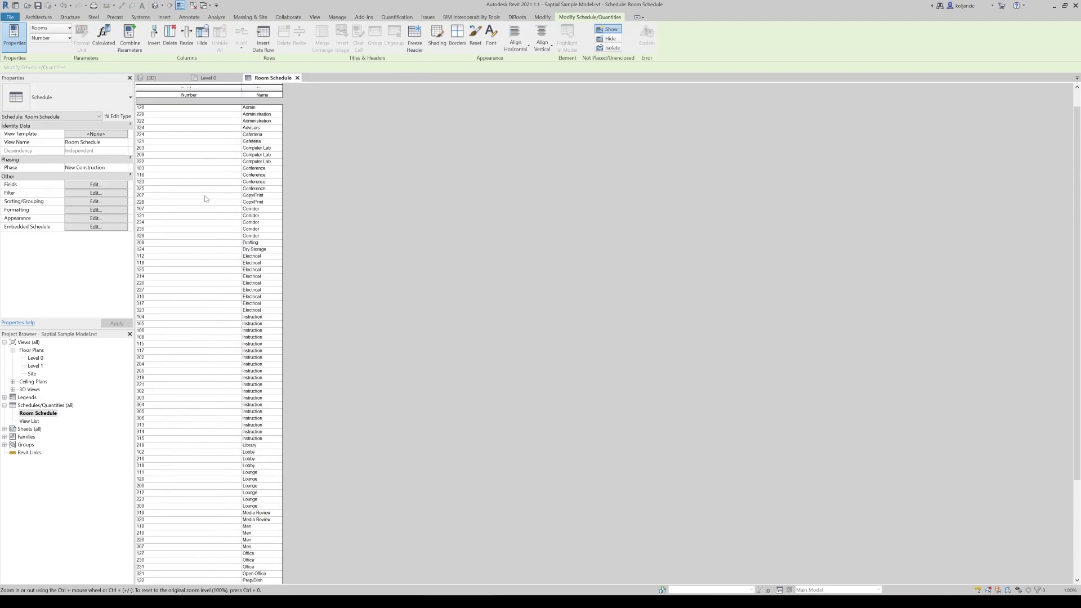
drag(284, 107, 349, 107)
drag(241, 103, 195, 102)
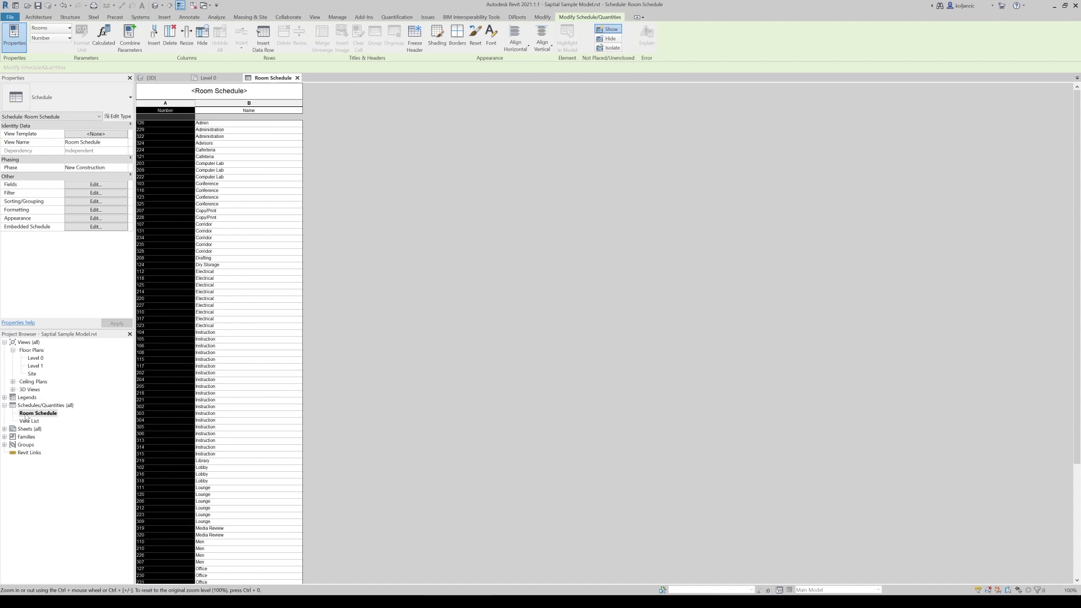
double_click(36, 358)
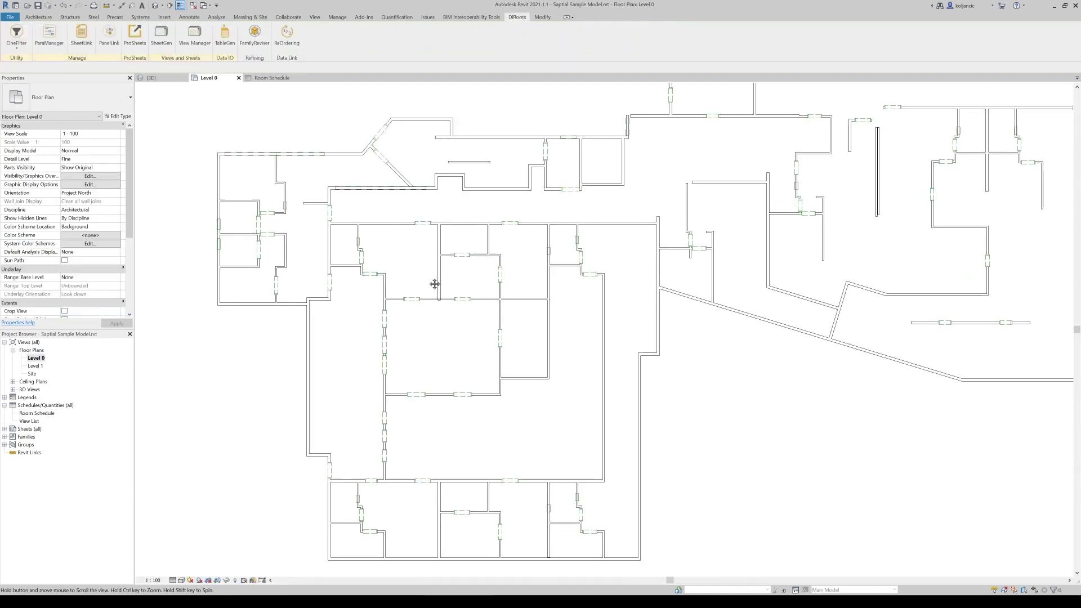
Place Electrical and Lounge rooms in the central spaces of the Level 0 plan
key(r)
key(m)
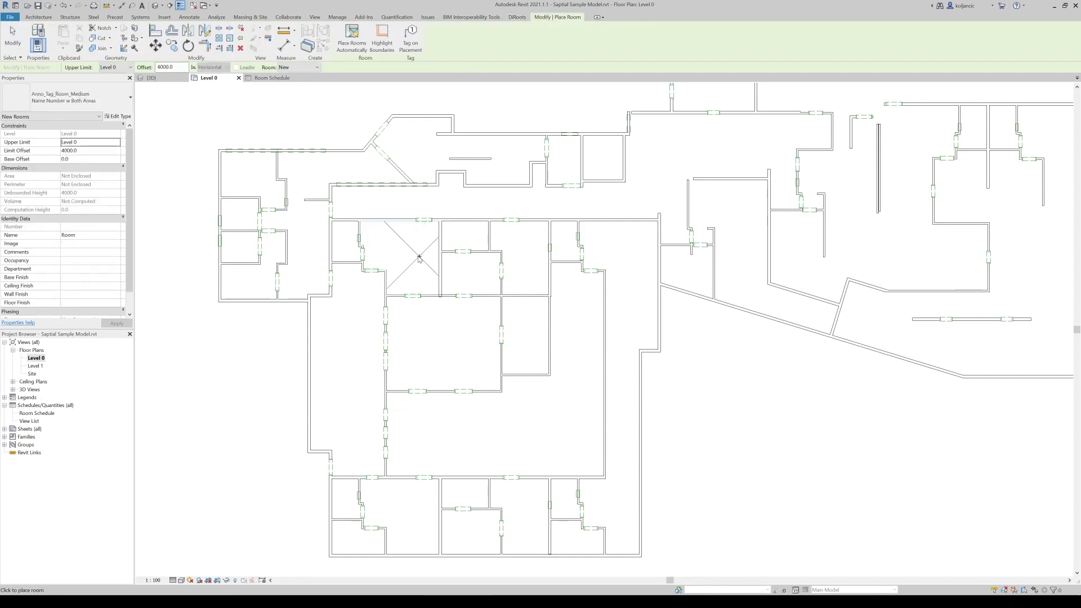
click(301, 67)
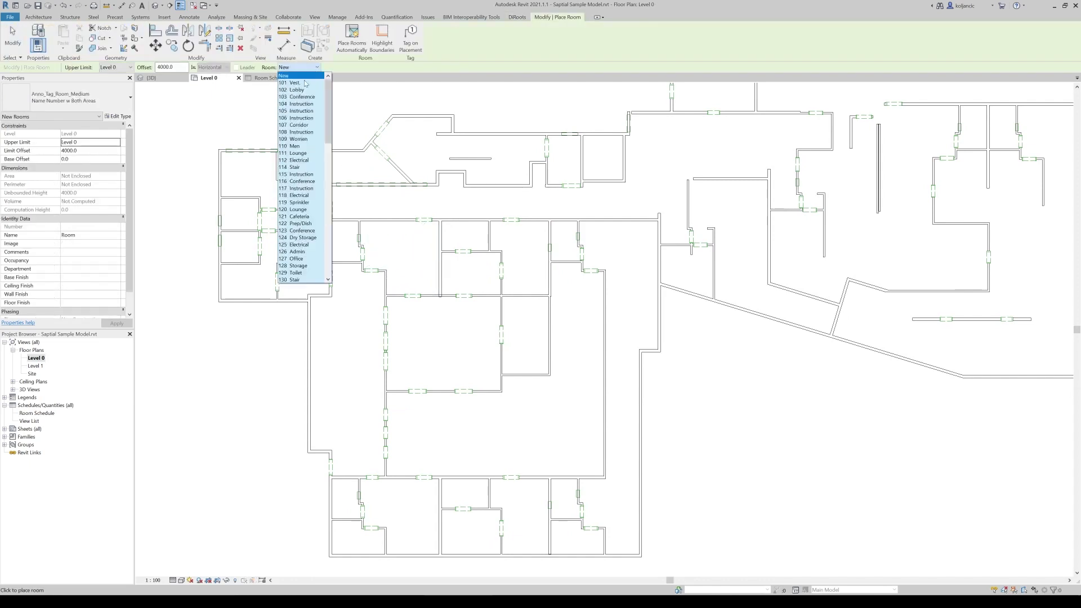
scroll(310, 152, down, 4)
scroll(309, 152, up, 2)
click(298, 114)
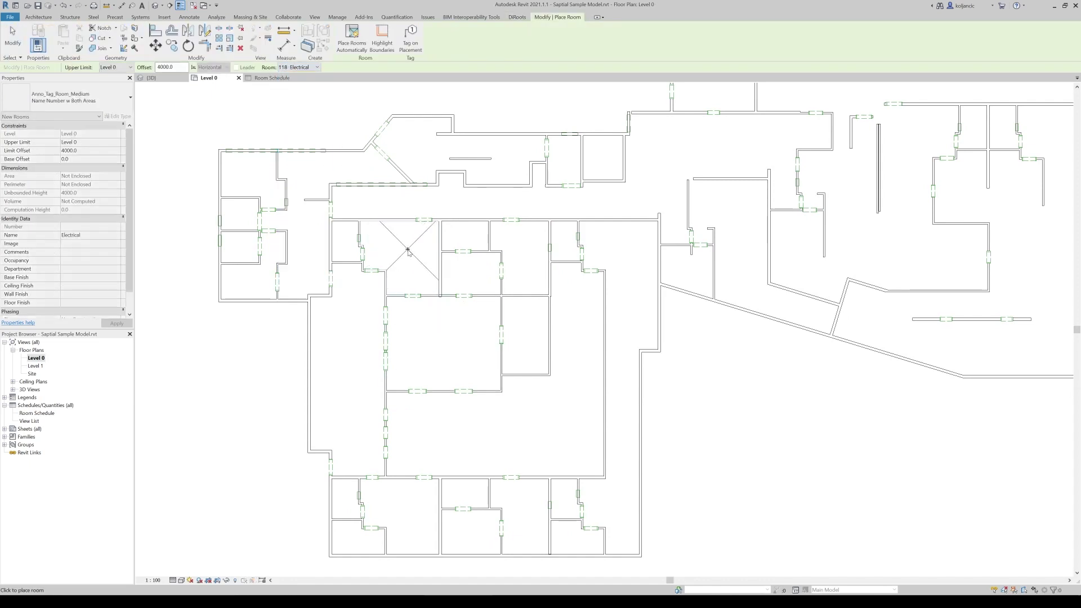
click(301, 67)
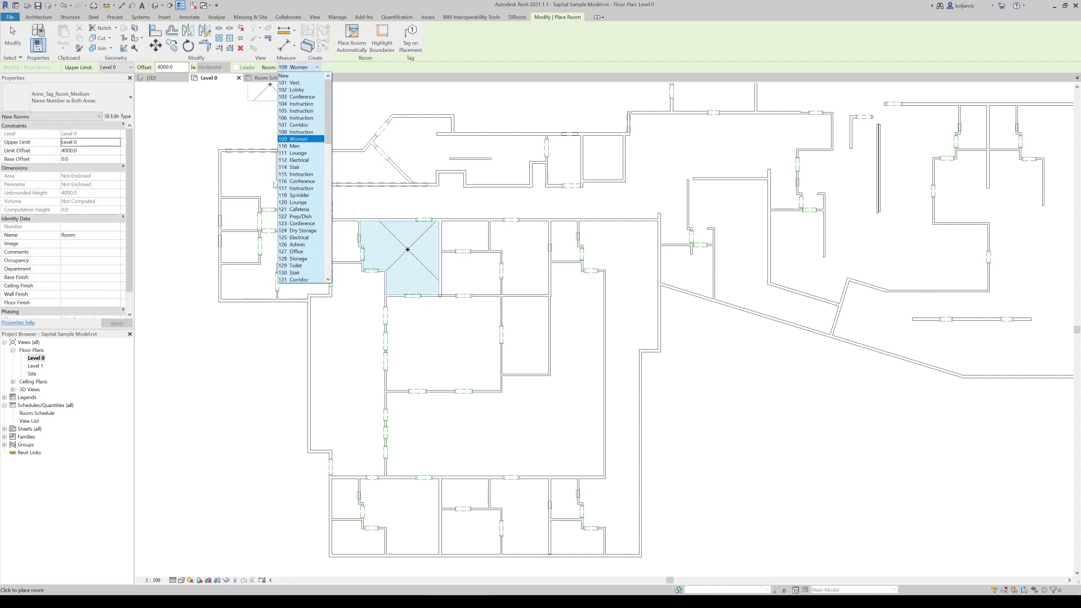
click(304, 153)
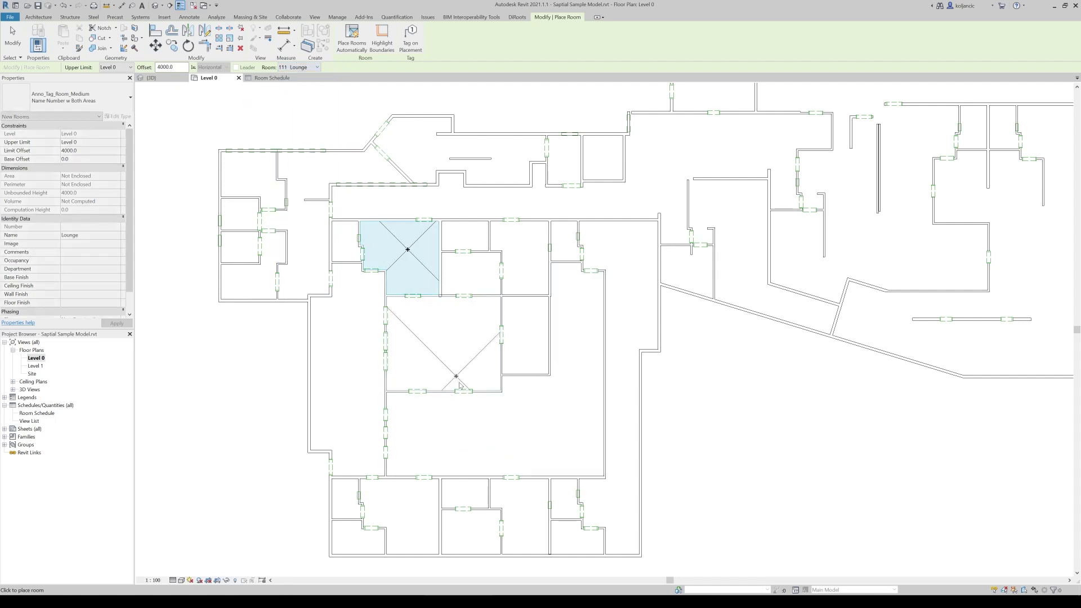
click(501, 436)
key(Escape)
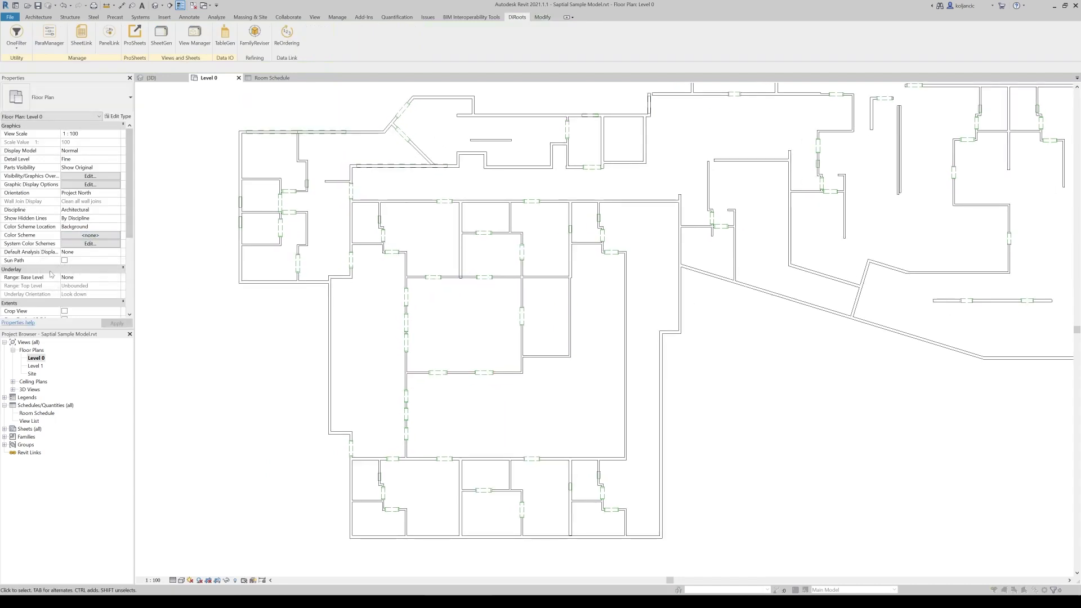
Apply a Rooms colour scheme by room name to the plan
click(89, 243)
click(113, 146)
click(106, 158)
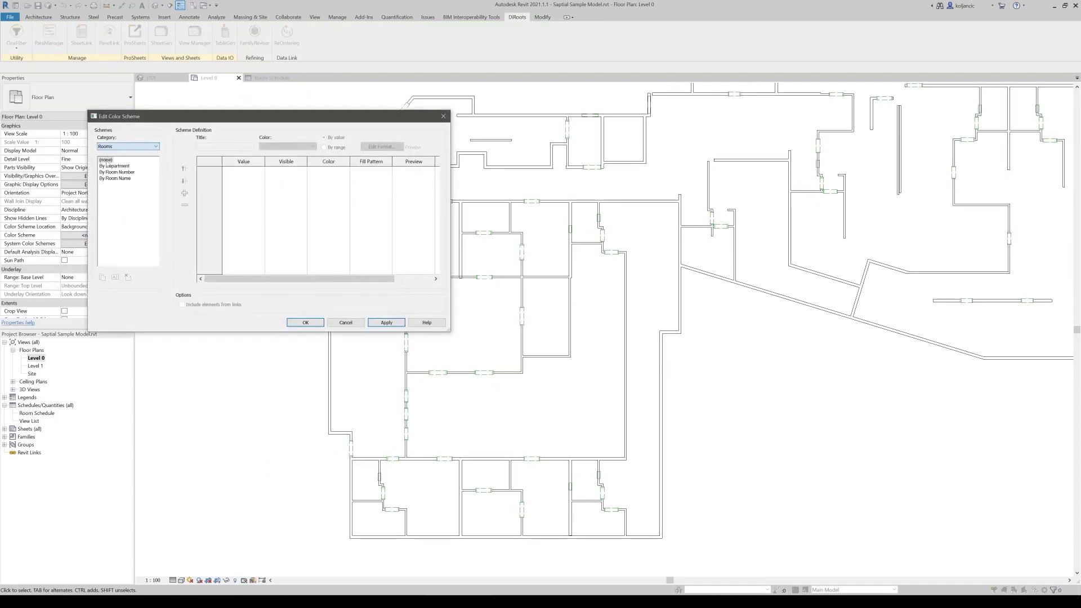
click(113, 179)
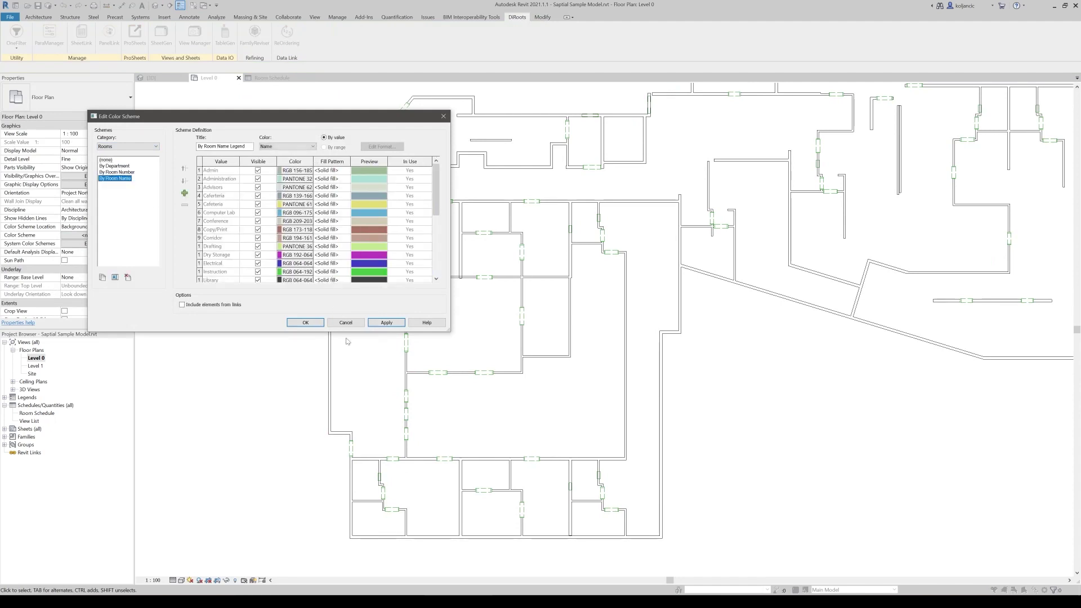
click(305, 322)
middle_drag(433, 399, 440, 372)
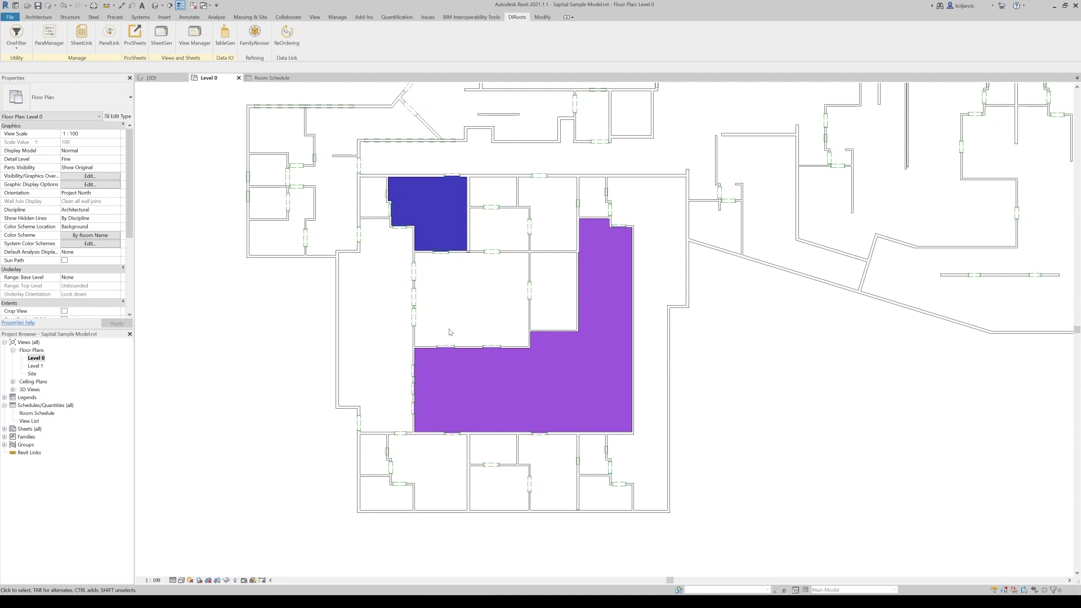
middle_drag(450, 332, 478, 330)
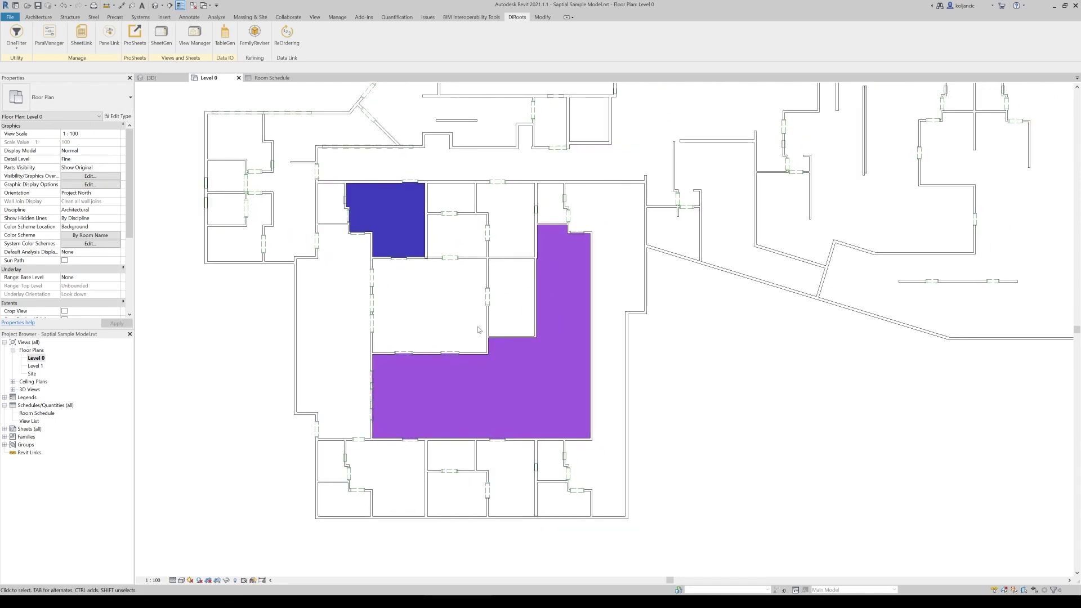
Open SheetLink and review the Number, Name and Phase columns of New Rooms.xlsx in Excel
click(82, 35)
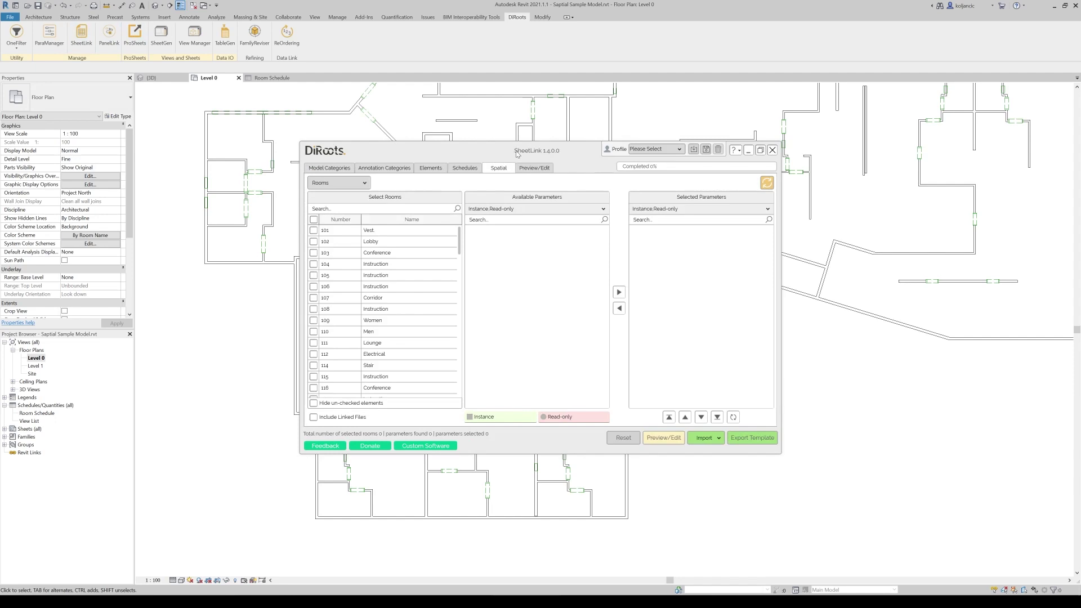
drag(516, 154, 490, 152)
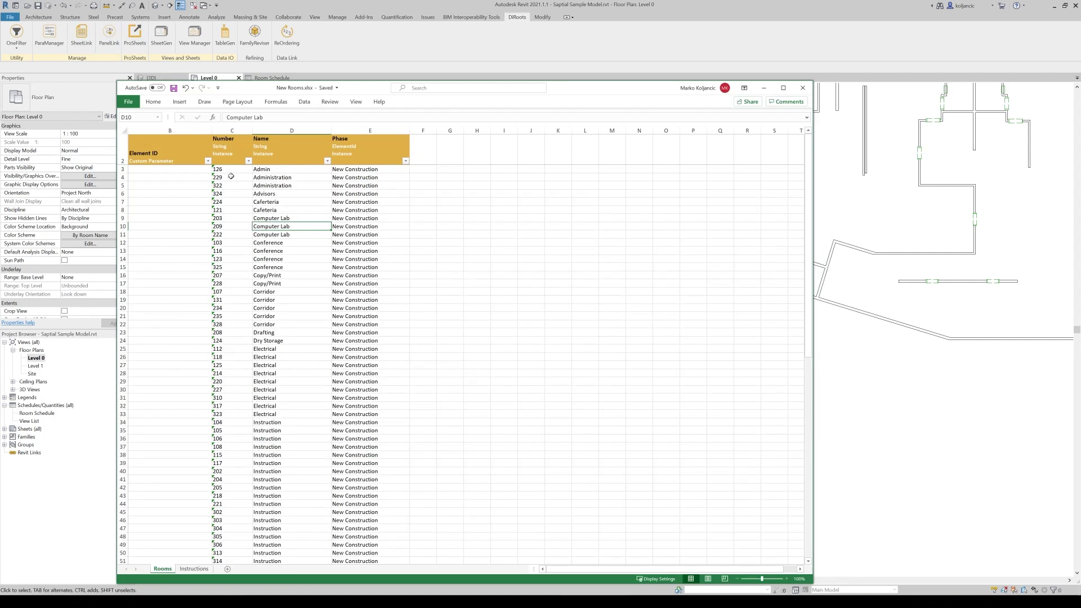
click(225, 144)
key(shift+Right)
key(shift+Right)
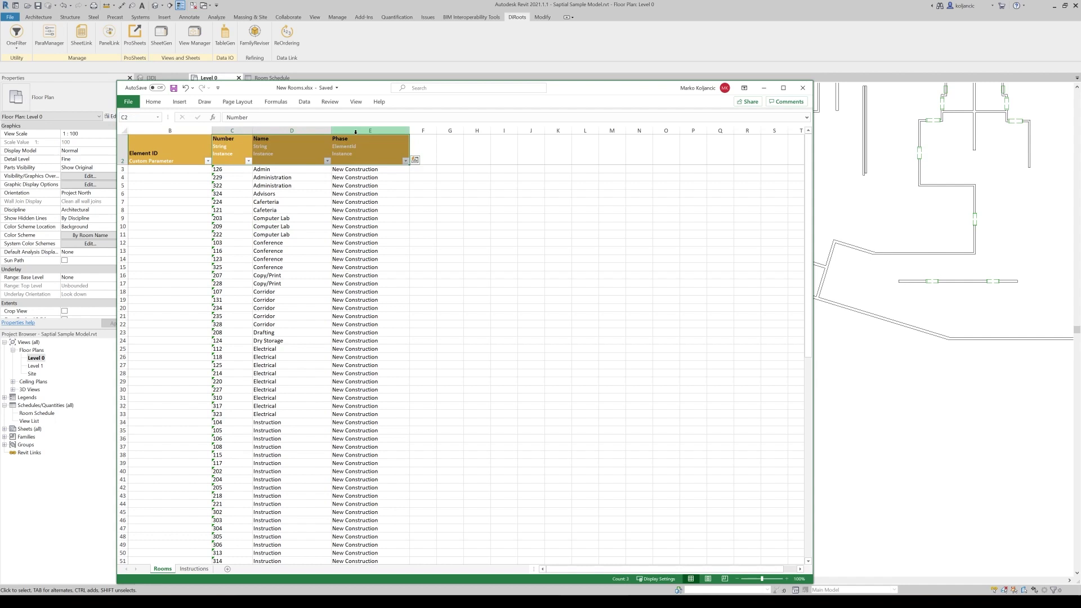
drag(424, 176, 779, 423)
click(471, 291)
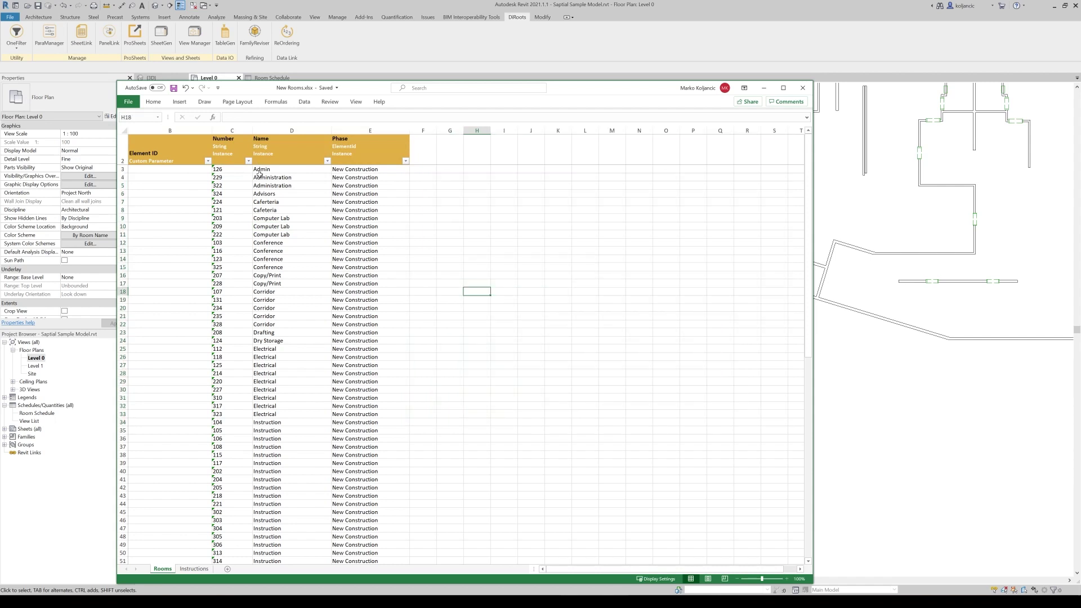
drag(223, 170, 366, 171)
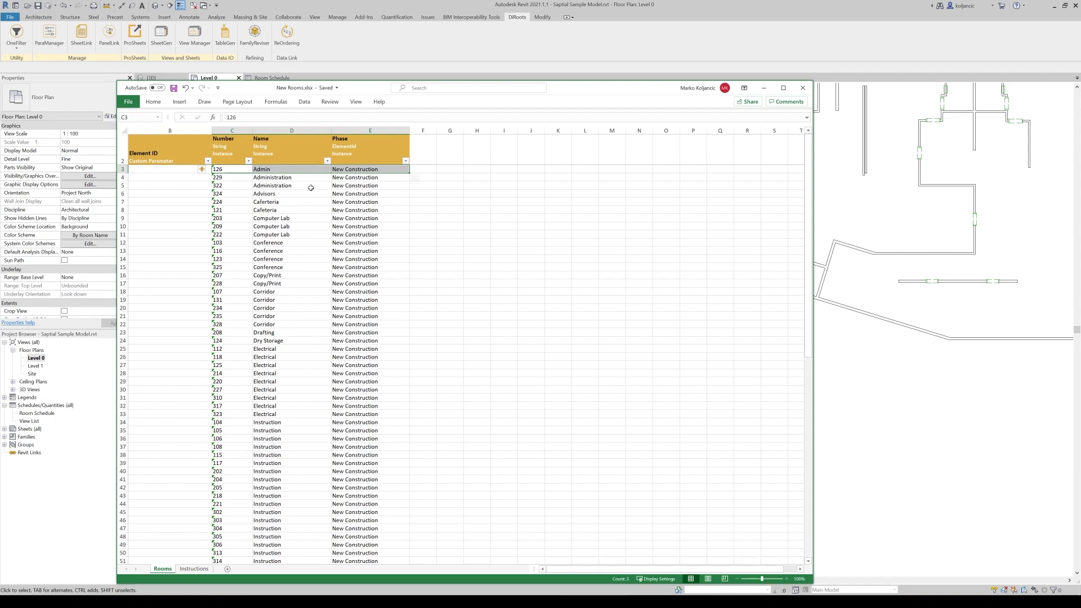
Minimize Excel, then in SheetLink tick room 101 and add Comments to the selected parameters
click(764, 88)
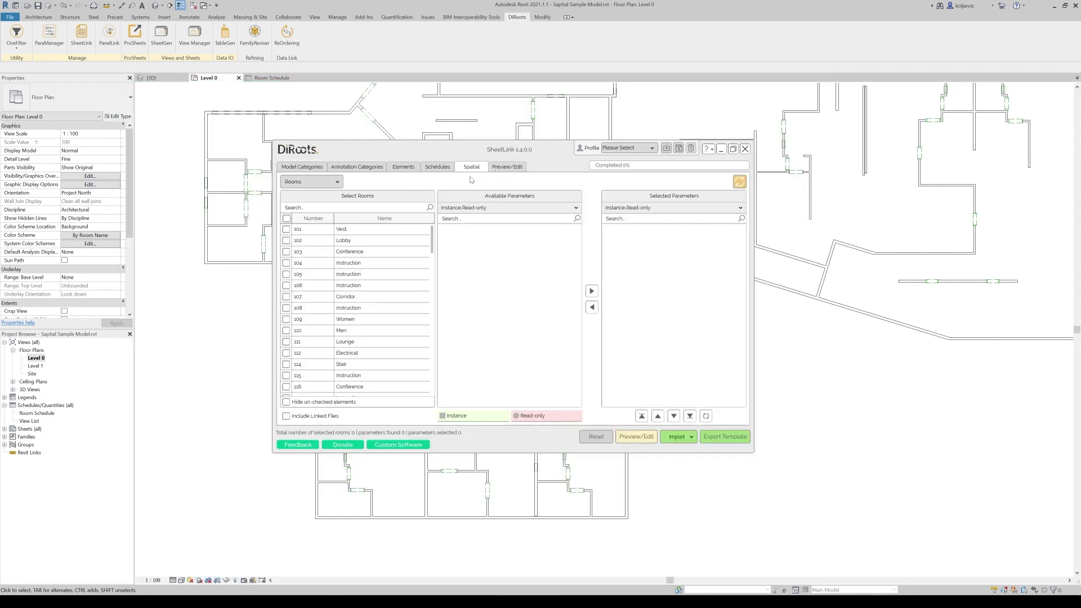
drag(452, 66, 423, 67)
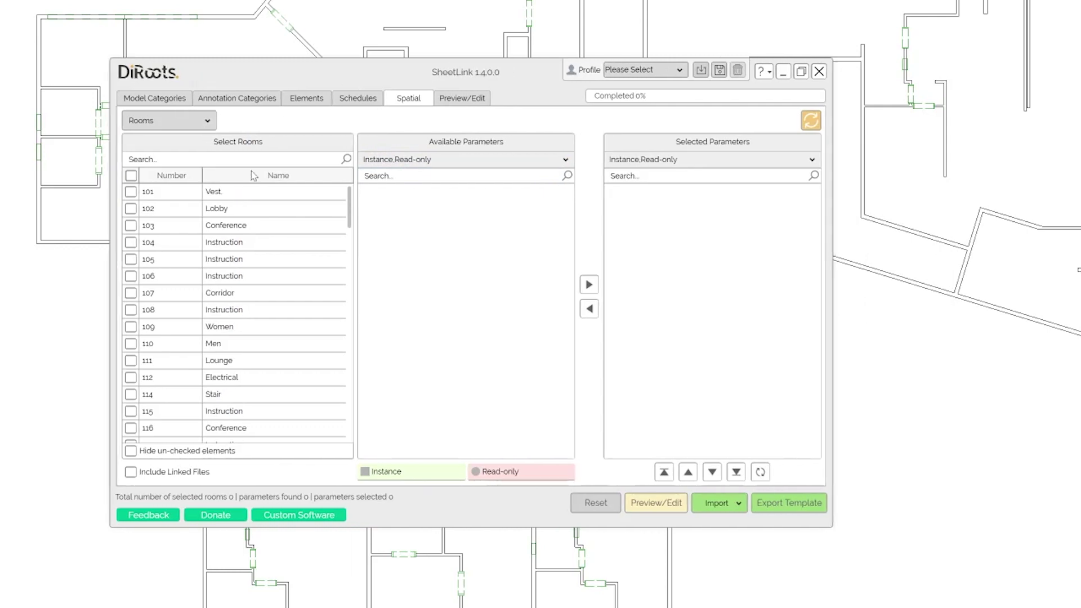
drag(445, 71, 428, 72)
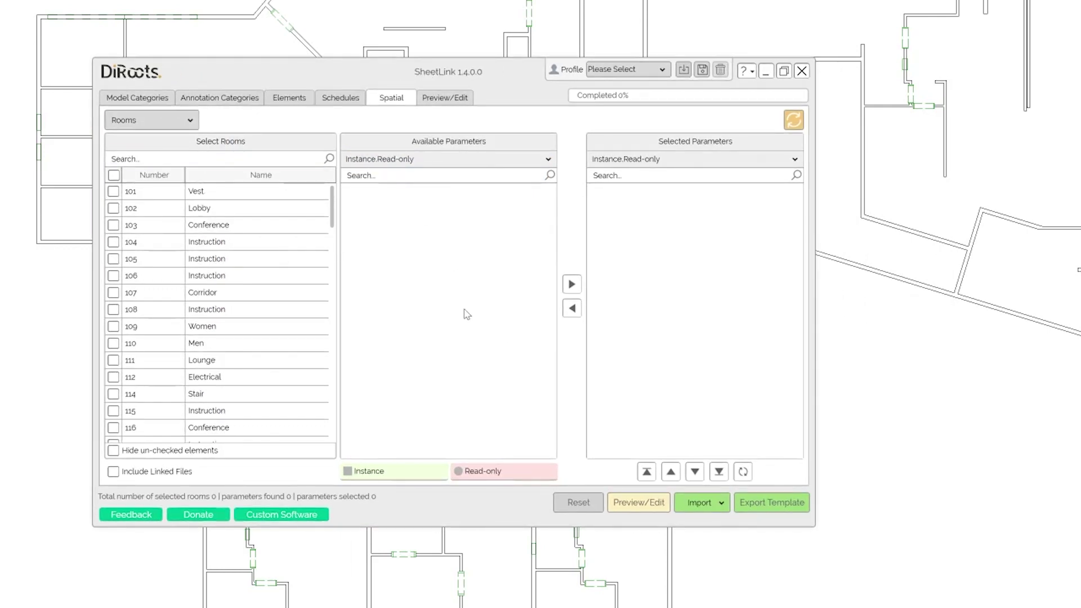
drag(361, 79, 345, 86)
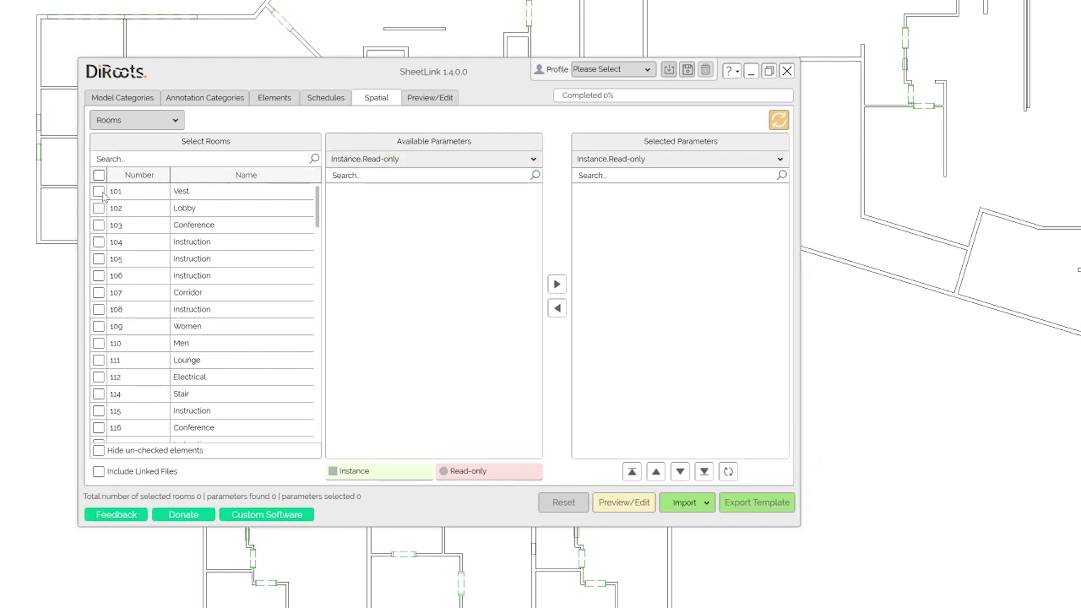
click(100, 192)
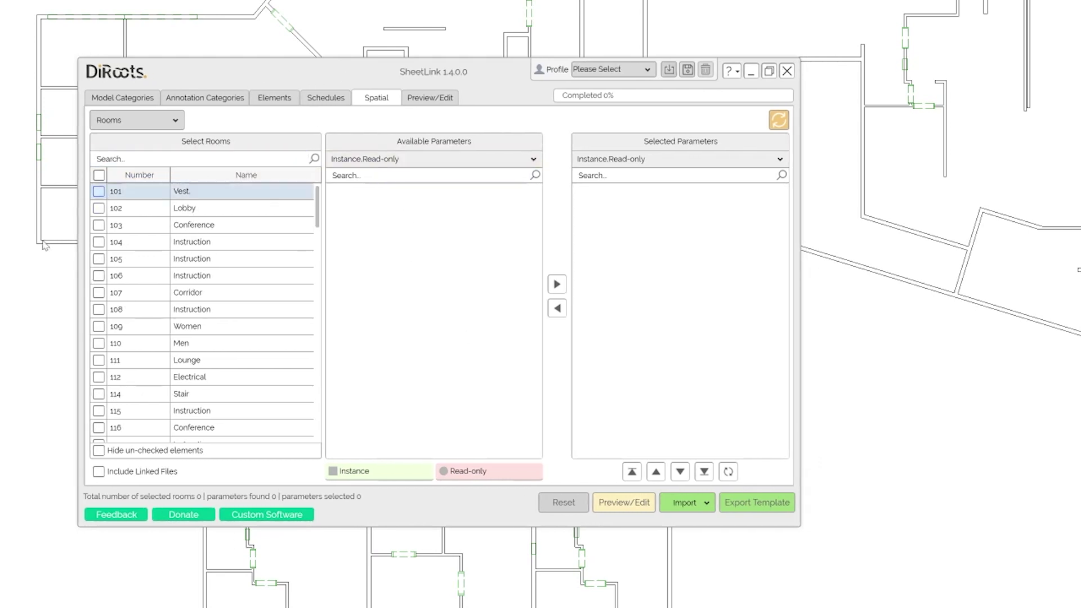
click(383, 472)
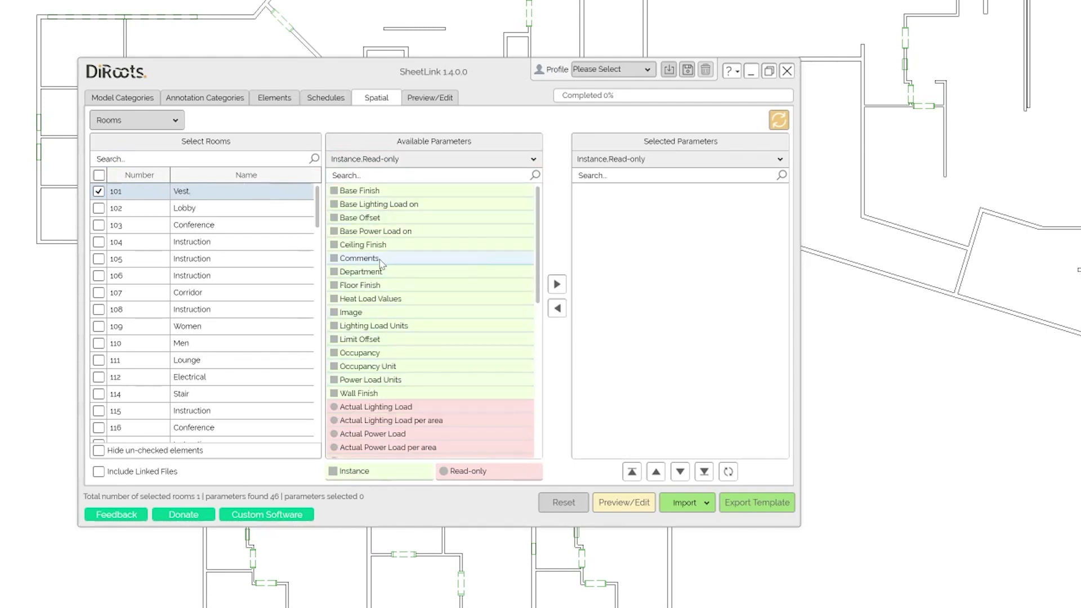
double_click(361, 258)
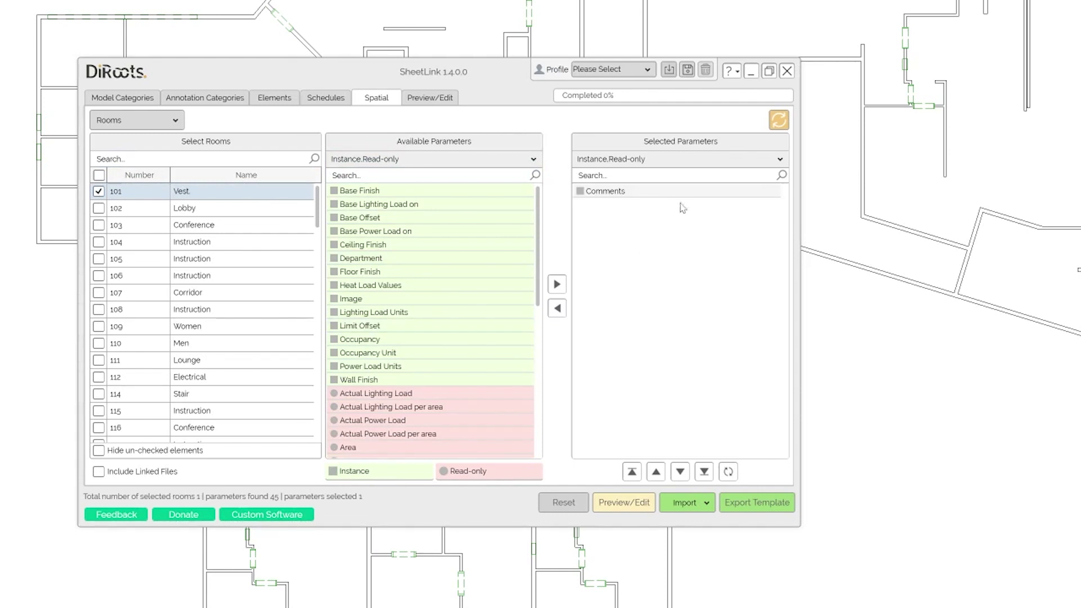
click(777, 506)
Export room 101 with Comments to Excel as 'New Rooms with parameters'
click(478, 325)
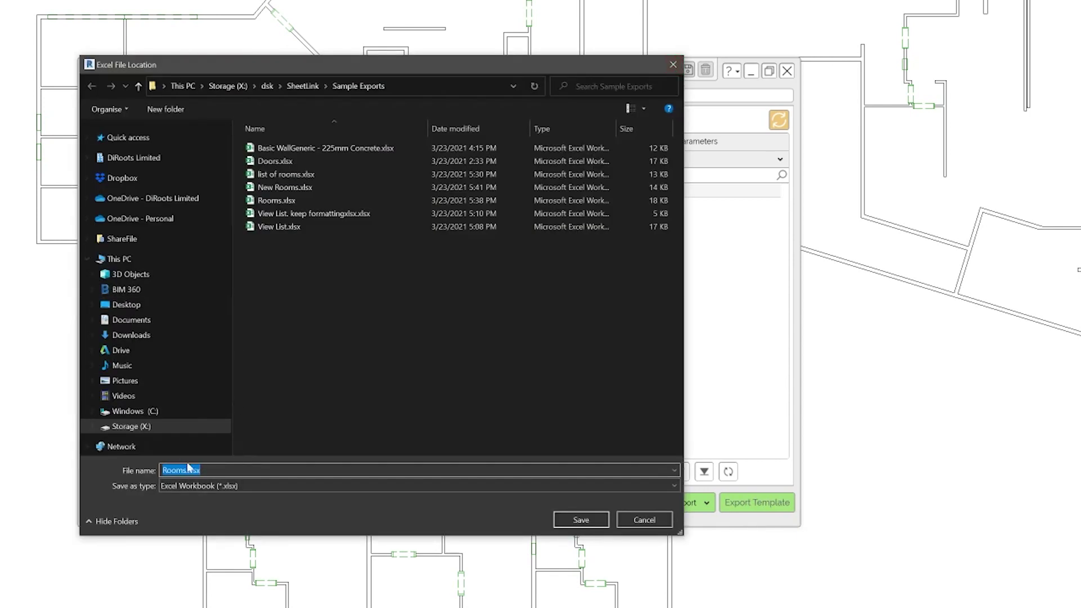
text(N)
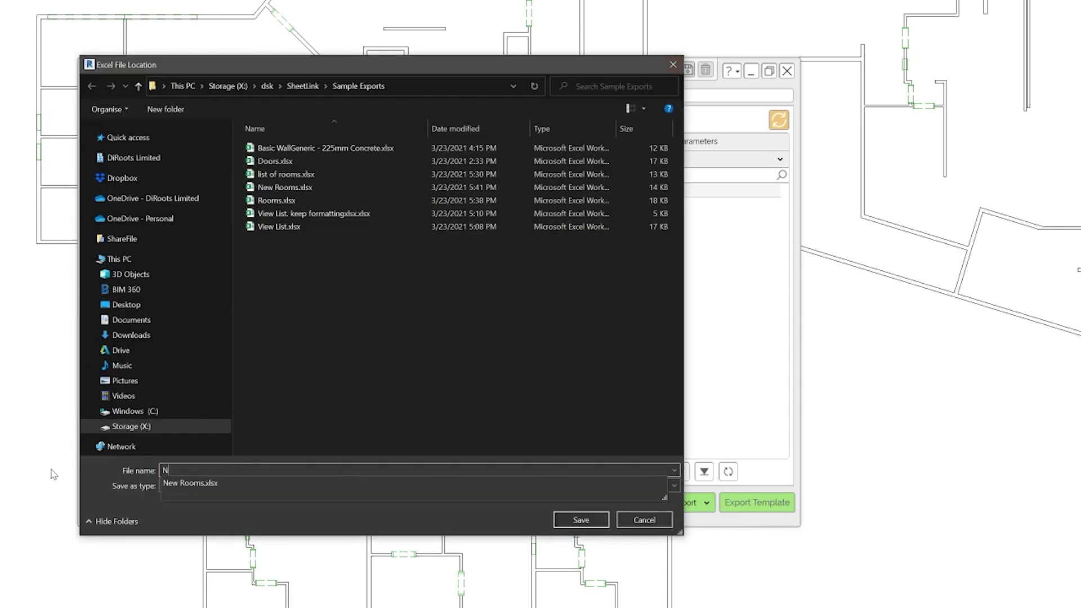
text(ew Rooms with parameters)
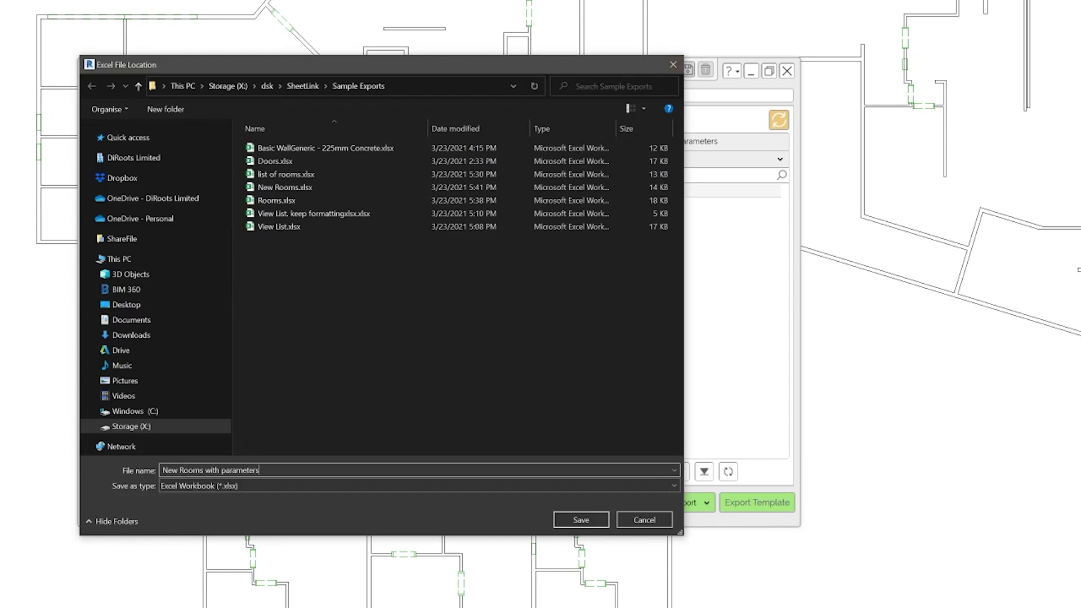
key(Return)
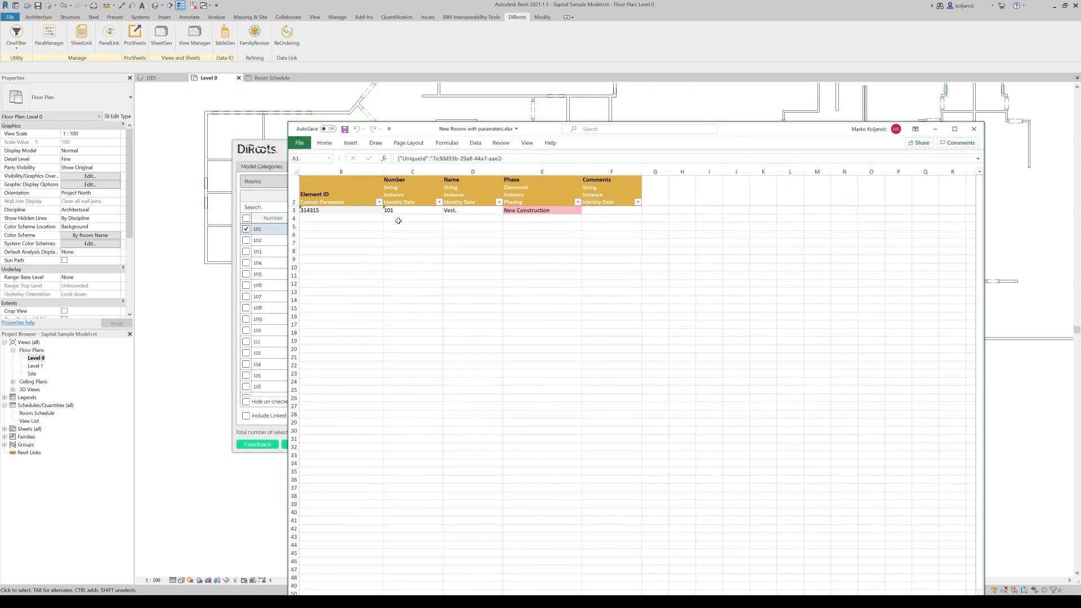
Enter room number NN 101 in C4 and fill NN 102 and NN 103 down to row 6
click(408, 211)
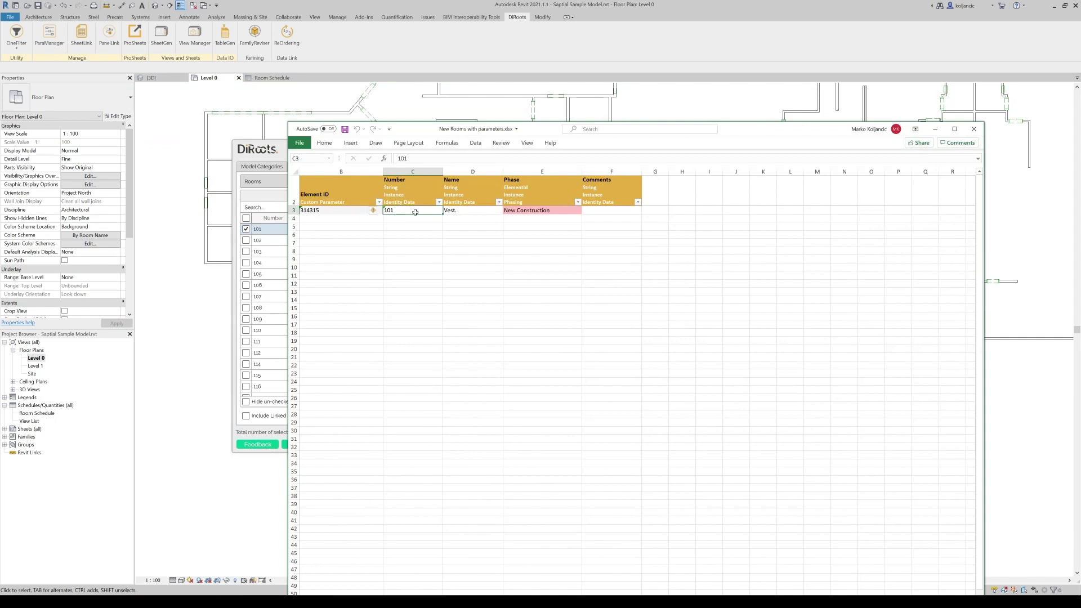
click(410, 218)
text(NN 101)
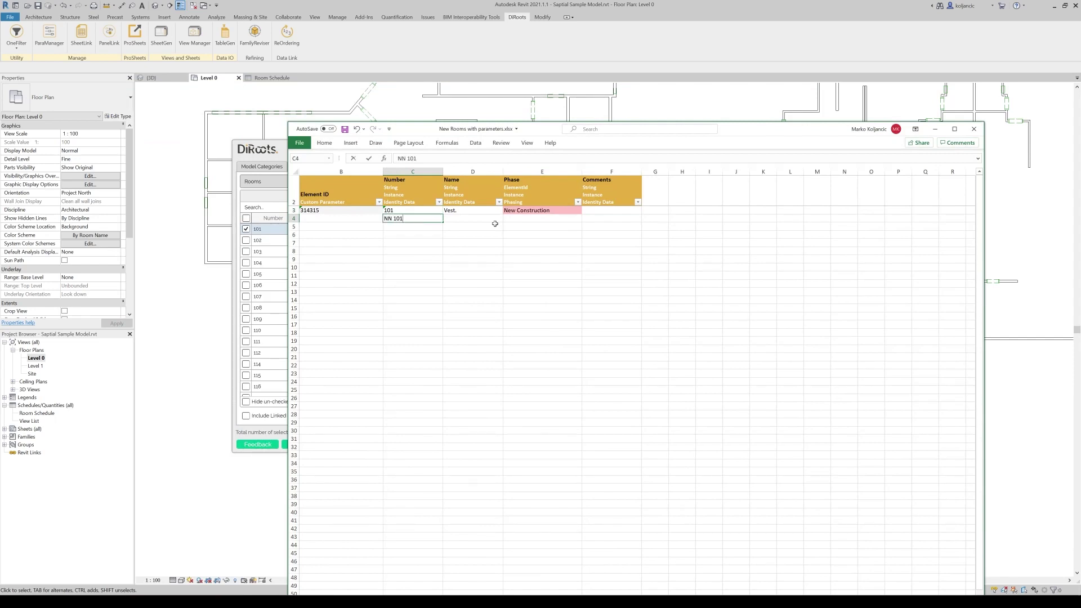
key(Return)
click(414, 221)
drag(442, 225, 442, 238)
click(471, 237)
Name the rooms New Name 001–003 and copy the New Construction phase down to row 6
click(458, 218)
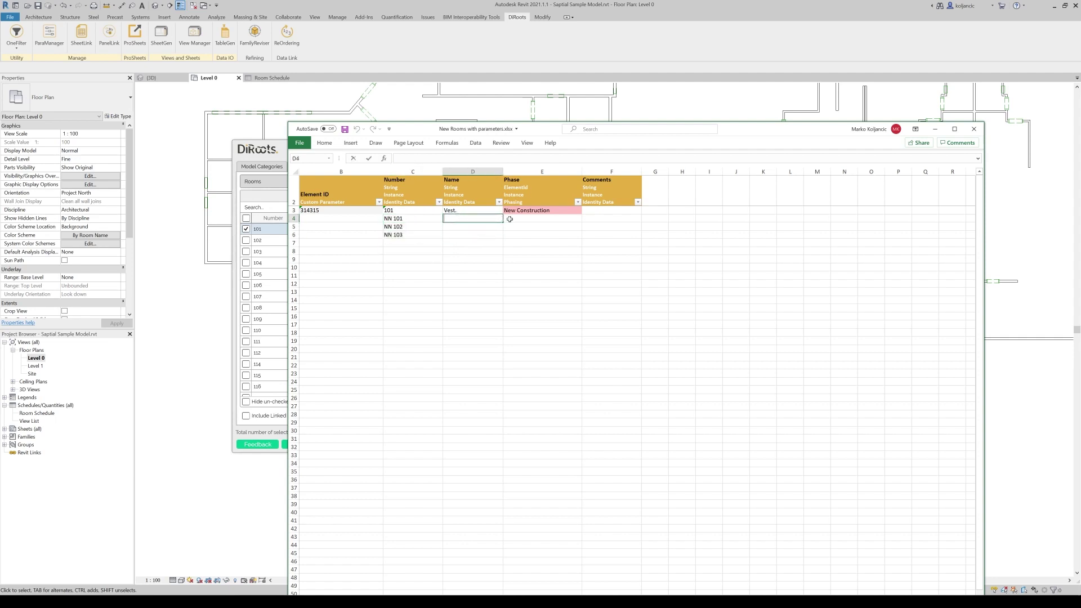
text(New Name 001)
key(Return)
click(465, 218)
drag(503, 227, 503, 239)
click(577, 210)
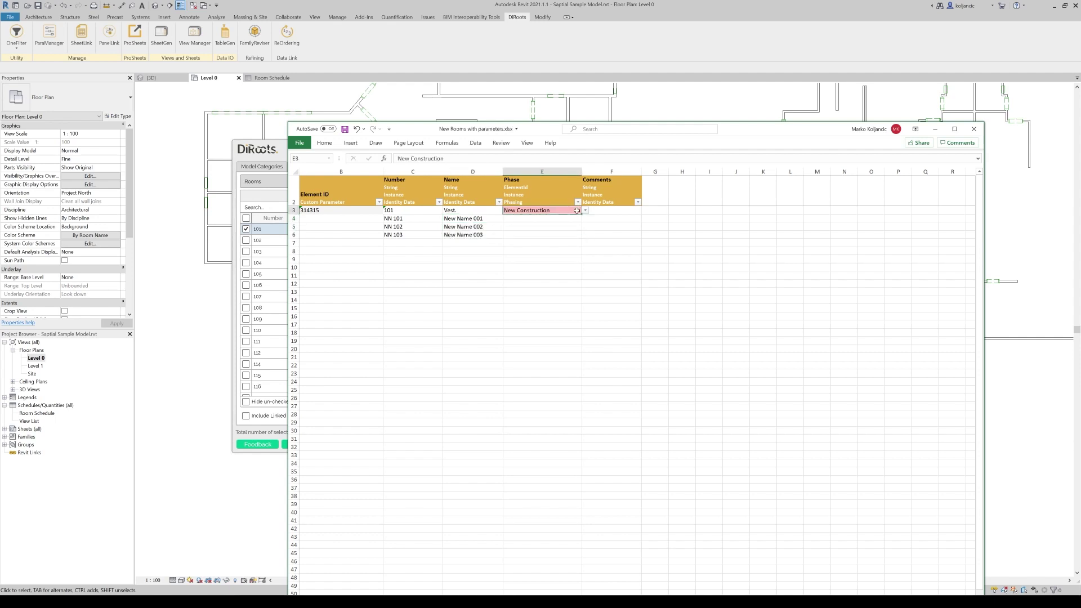
drag(582, 215, 581, 240)
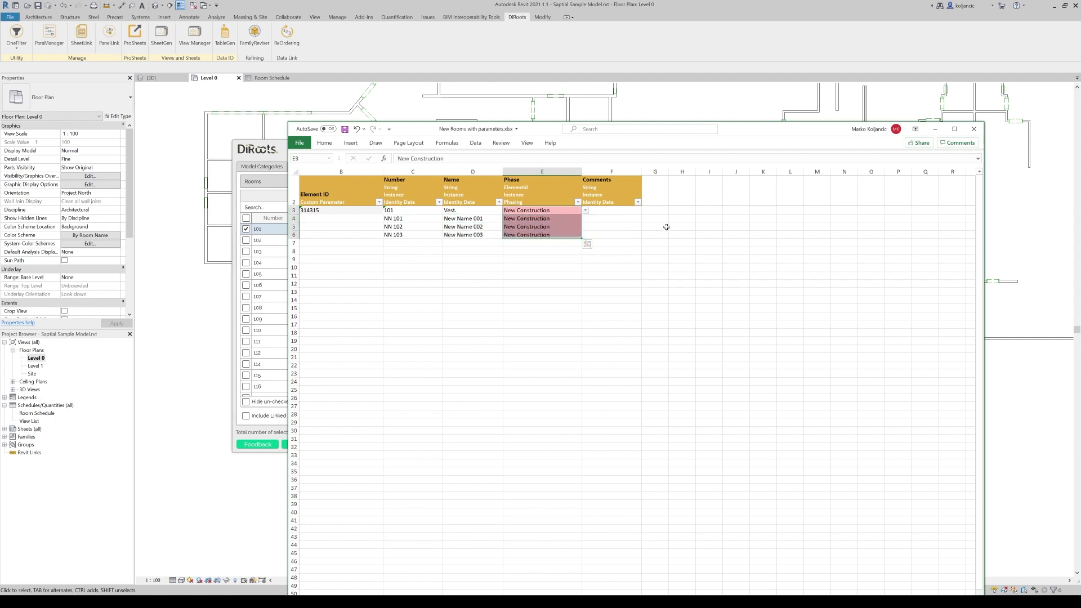
Add comments NN 101 demo comment 001–003 in F4:F6 and widen column F to fit
click(611, 218)
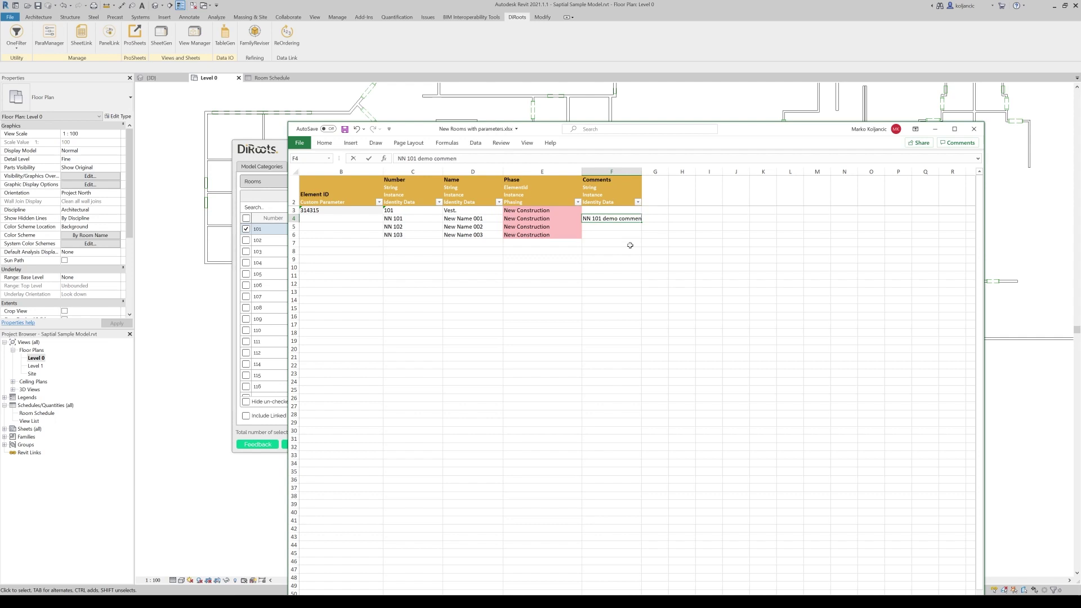
key(Return)
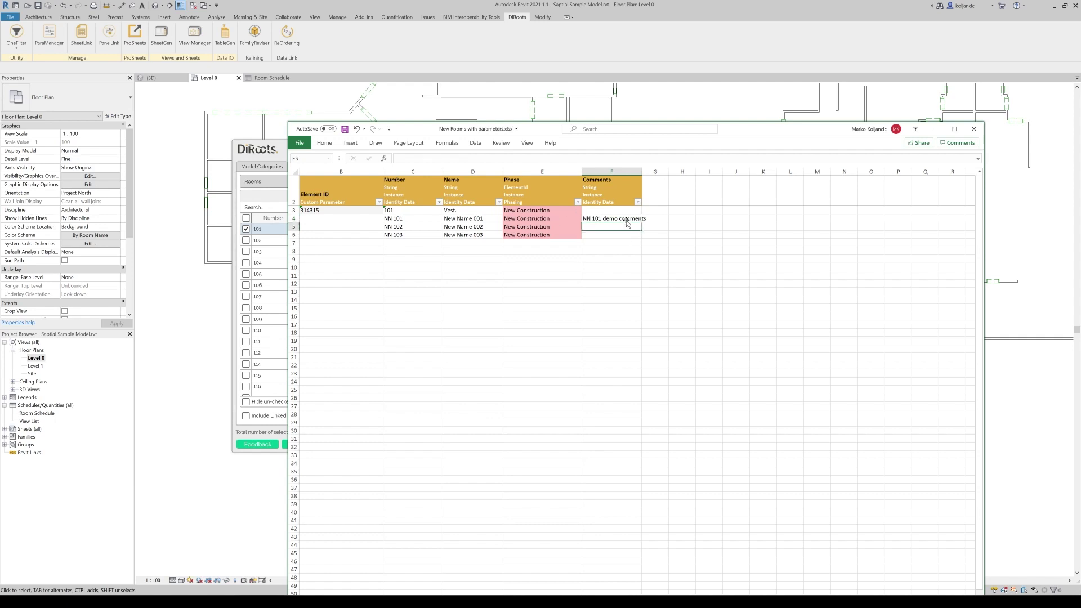
key(Up)
key(F2)
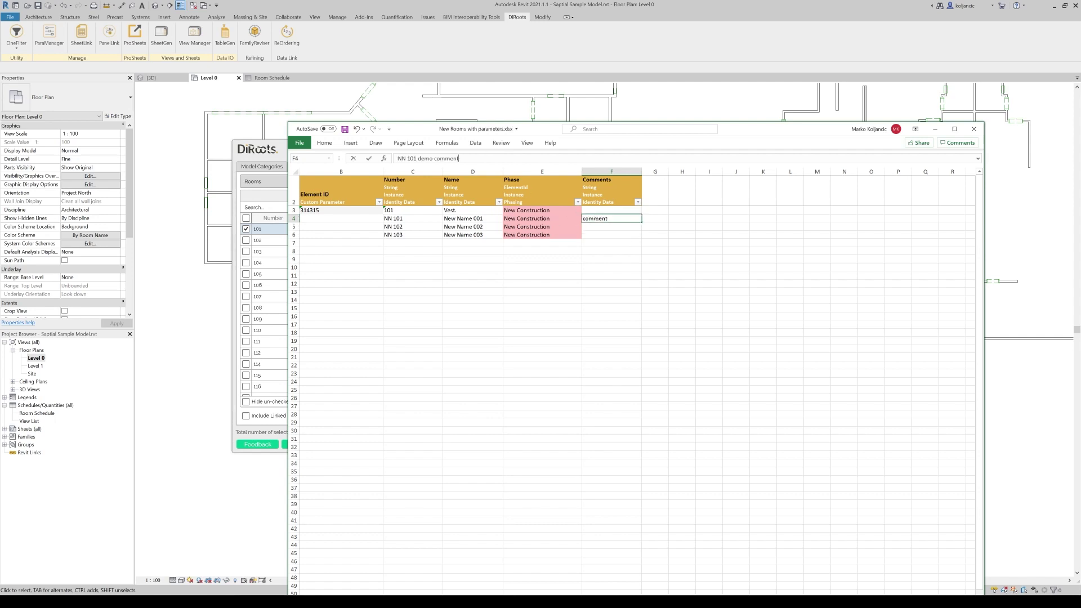
click(655, 235)
drag(643, 172, 674, 172)
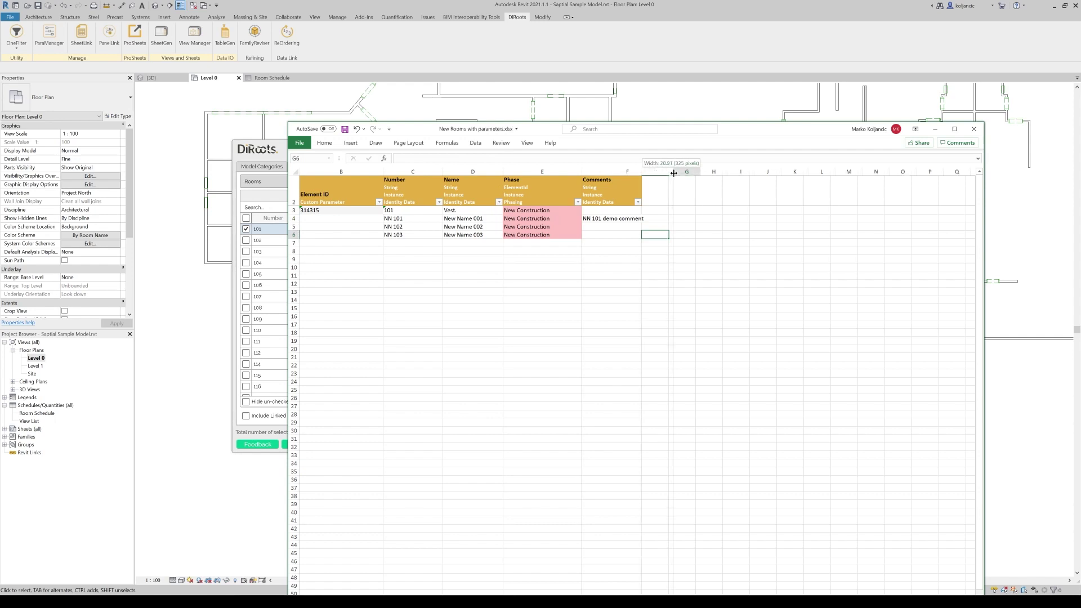
click(653, 242)
click(653, 218)
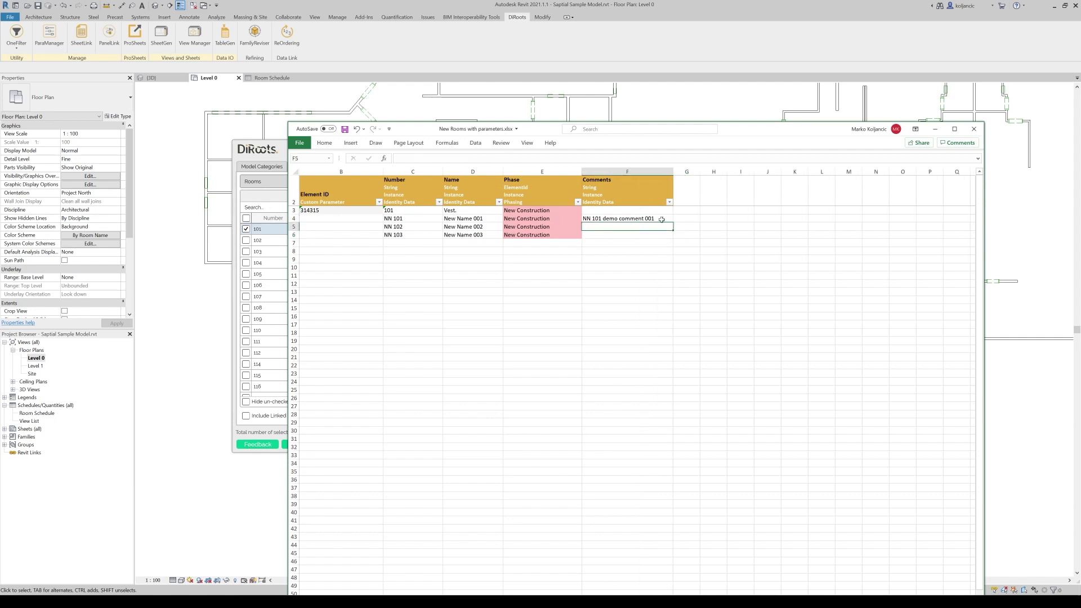
key(ctrl+Return)
drag(675, 223, 675, 236)
click(740, 259)
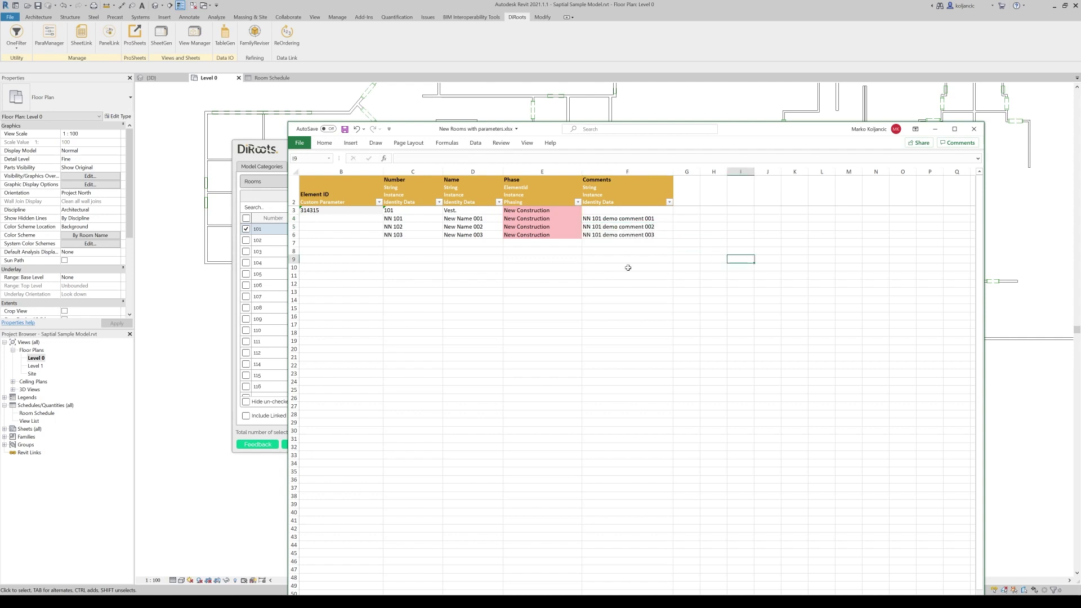
Save the New Rooms with parameters workbook
click(594, 242)
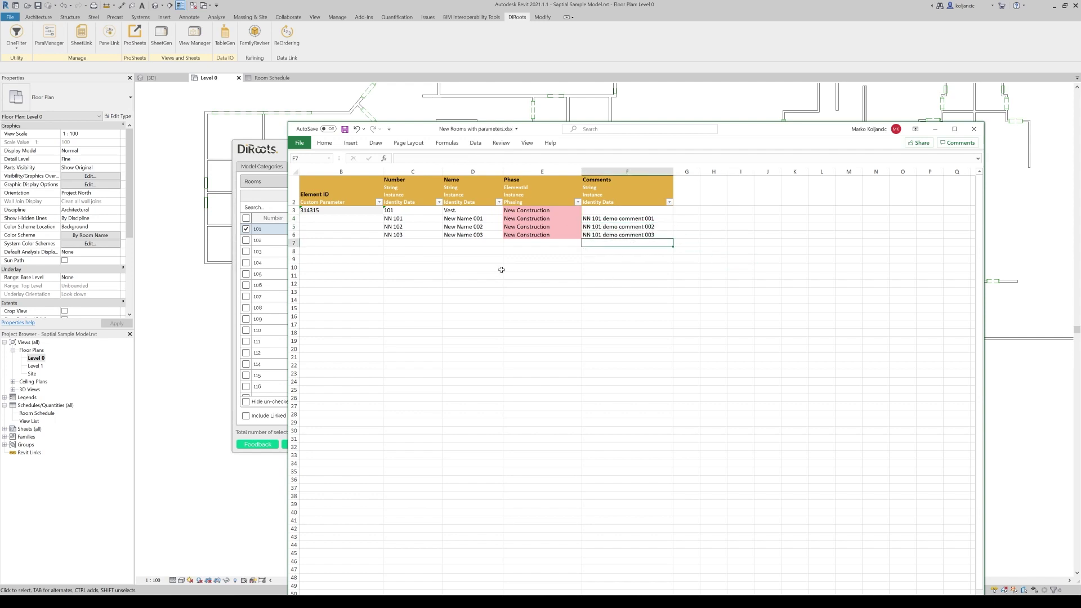
click(568, 280)
click(344, 129)
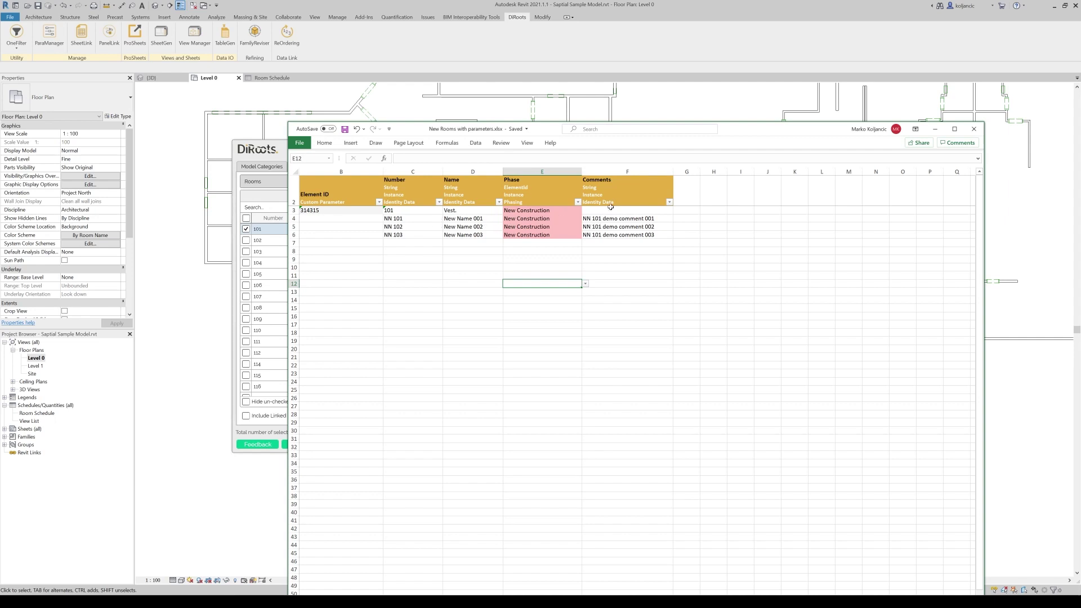
drag(613, 219, 612, 234)
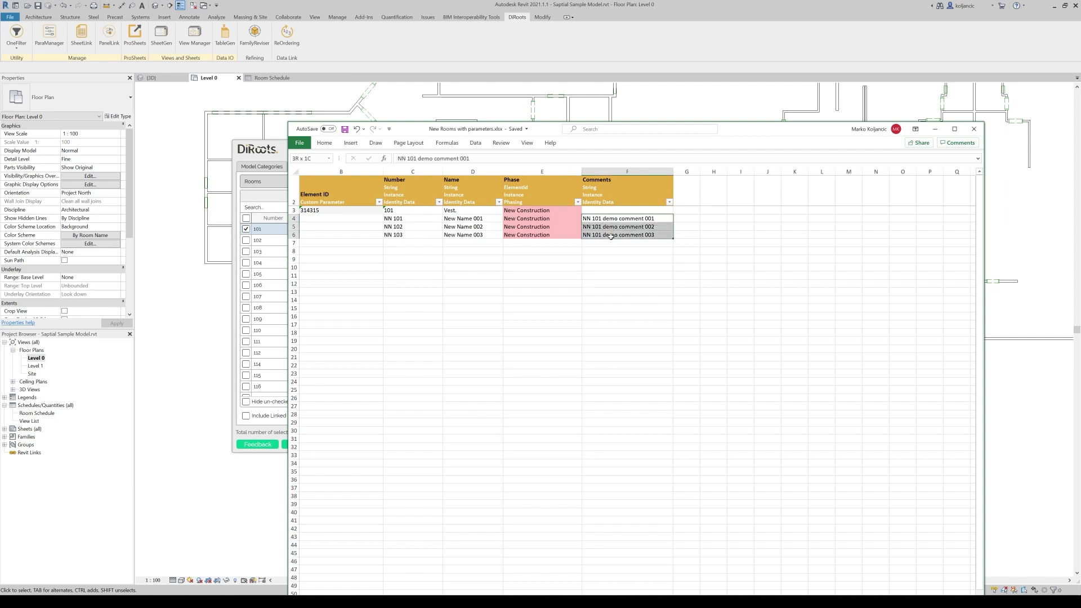
click(611, 309)
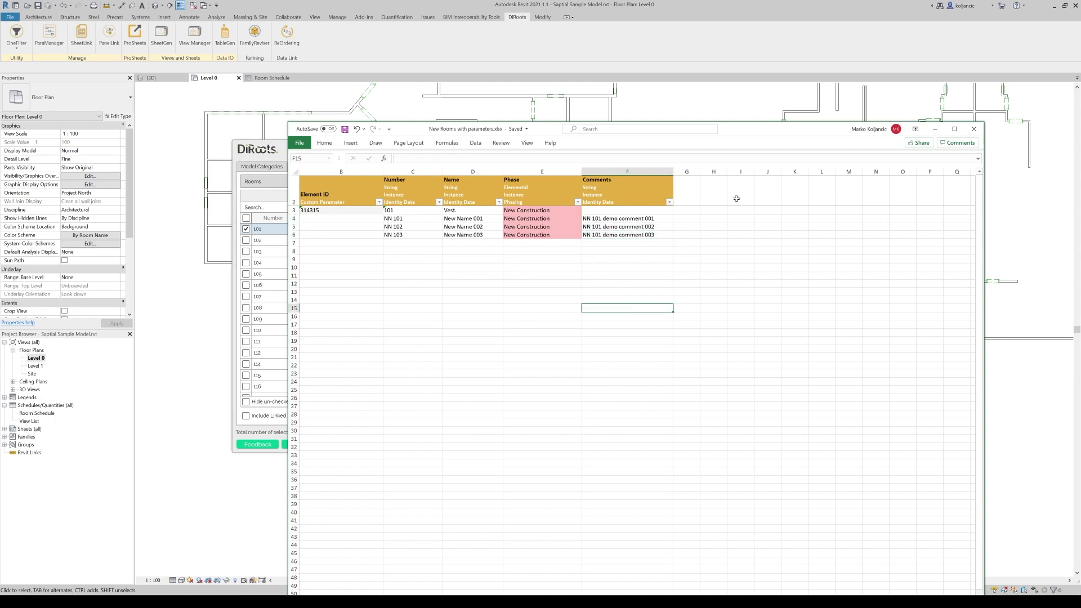
Minimize Excel and import New Rooms with parameters.xlsx through SheetLink's Import from Excel
click(934, 129)
click(637, 435)
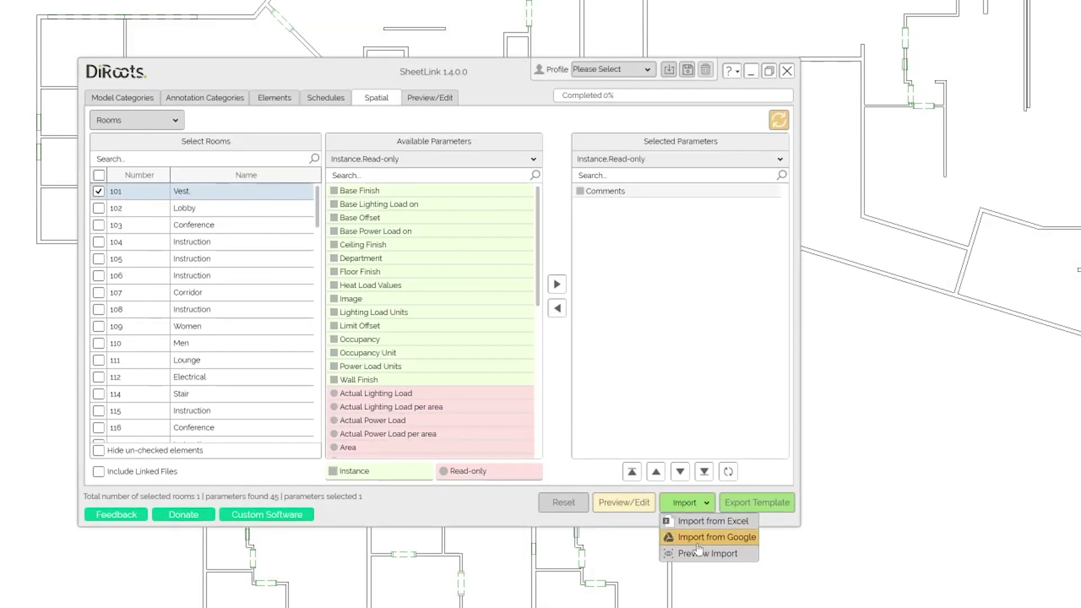
click(718, 522)
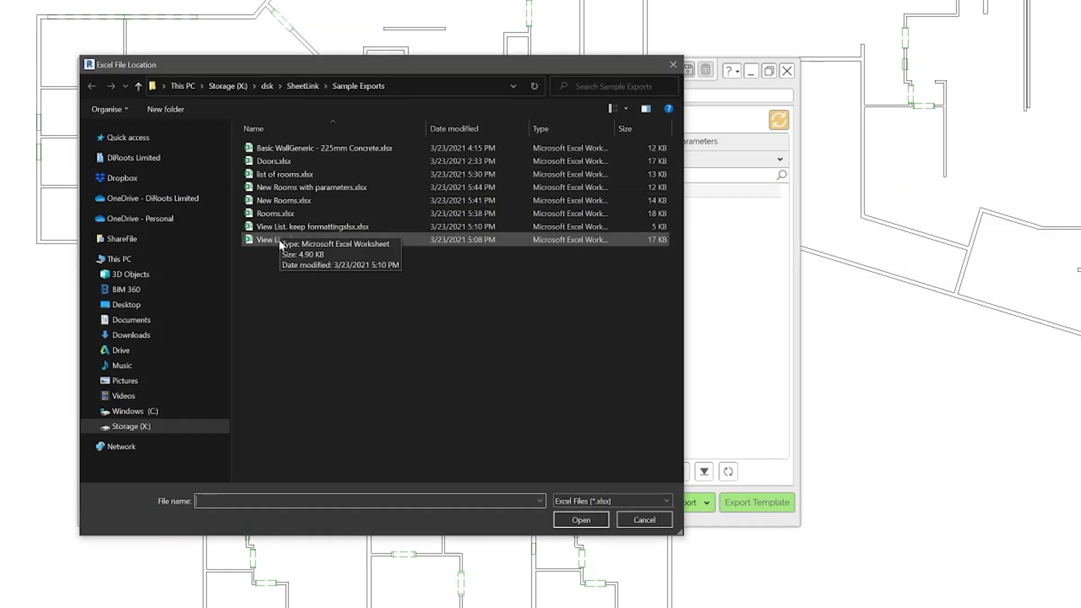
click(295, 200)
click(307, 188)
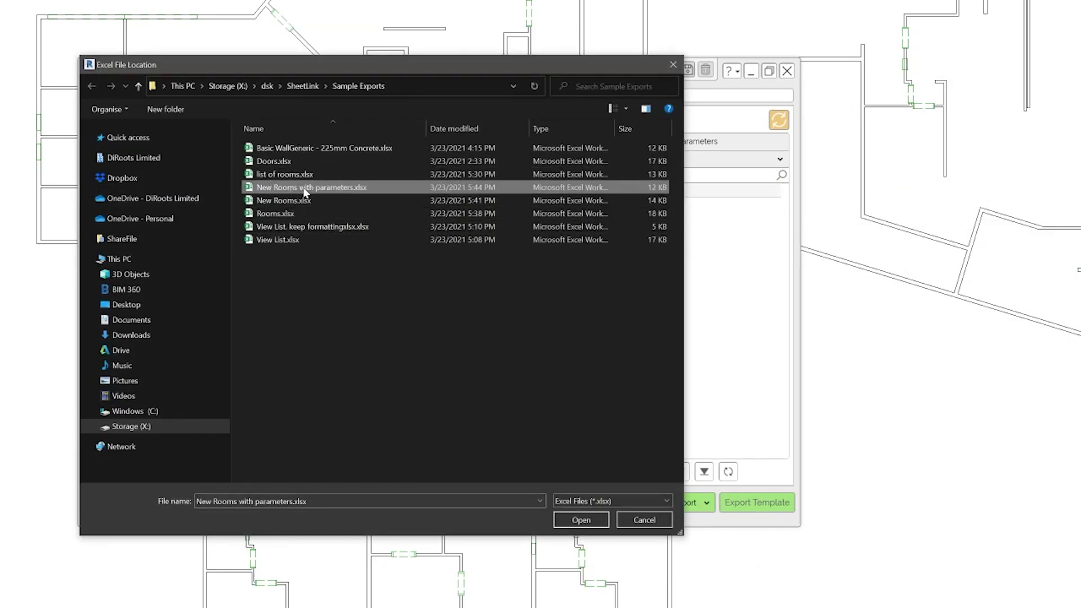
click(581, 519)
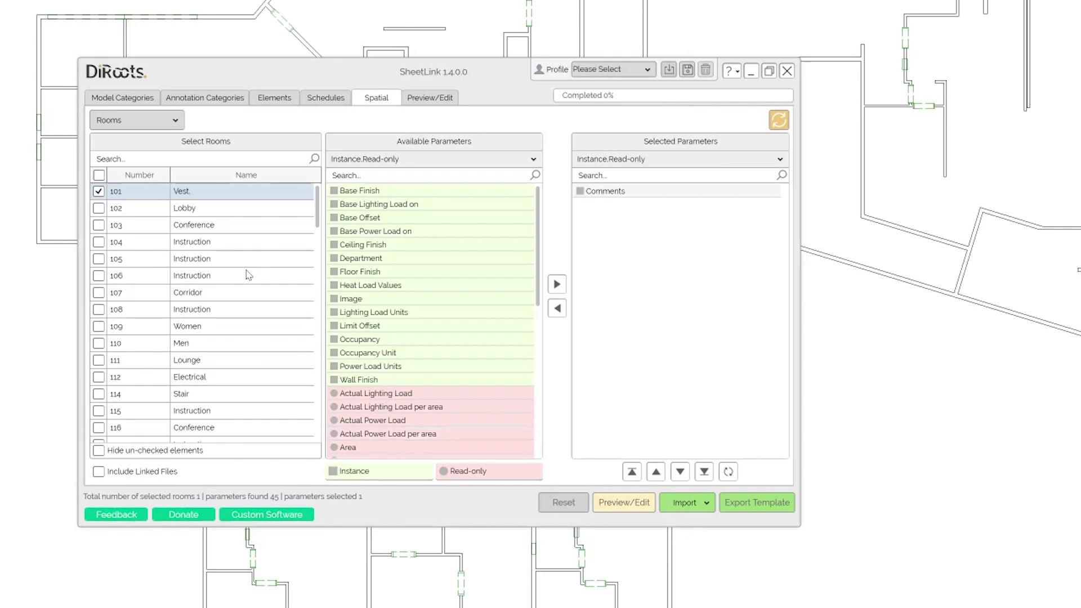
click(563, 318)
drag(473, 74, 507, 80)
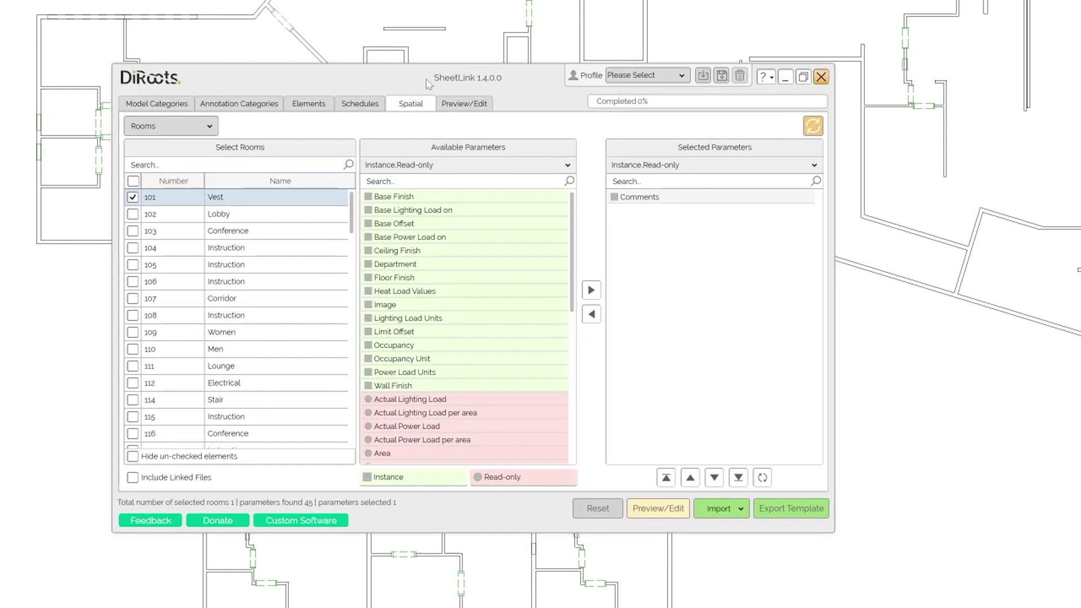
Open the Room Schedule and close SheetLink
click(375, 108)
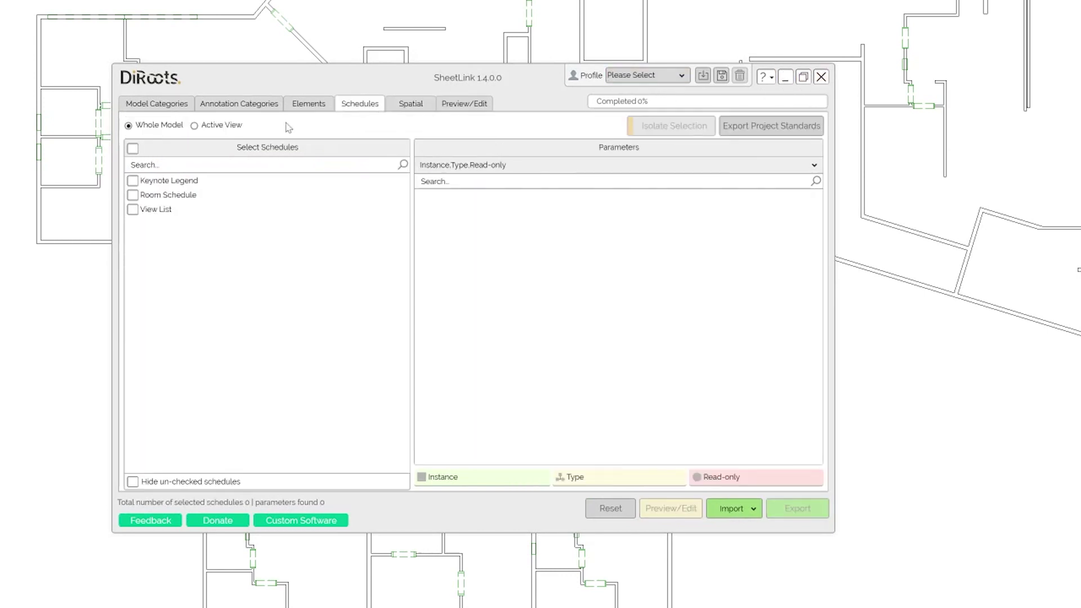
click(172, 196)
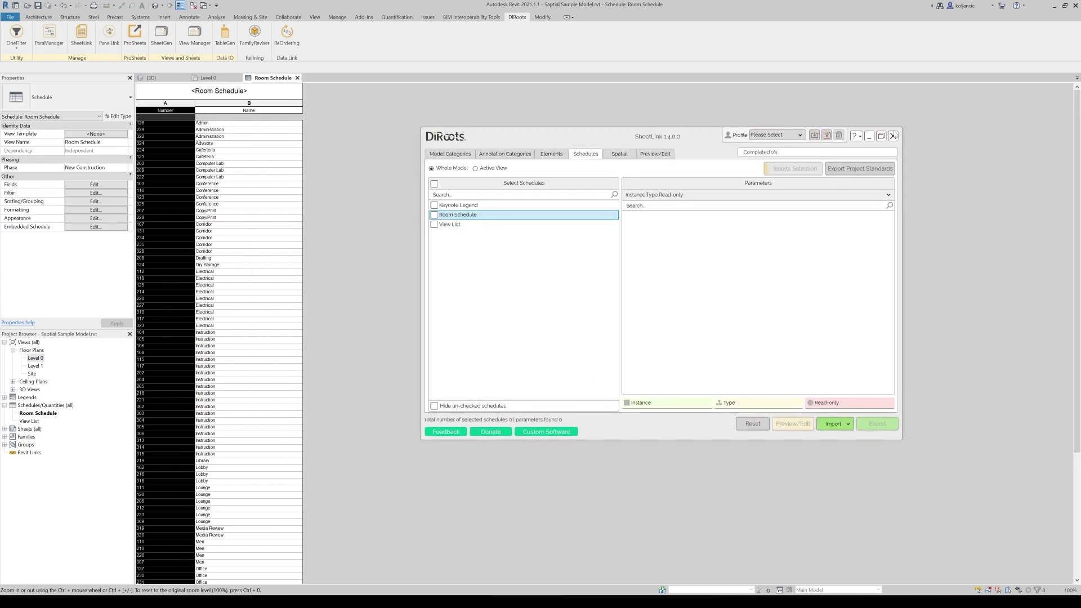
click(893, 136)
click(271, 258)
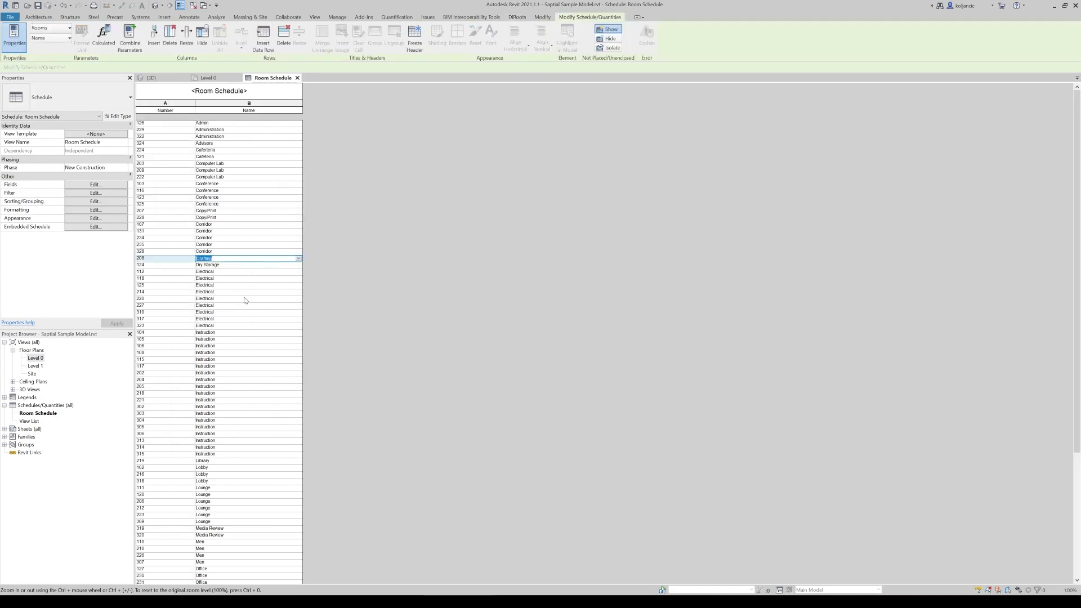
scroll(246, 299, down, 10)
Add the Comments field to the Room Schedule's scheduled fields
click(104, 186)
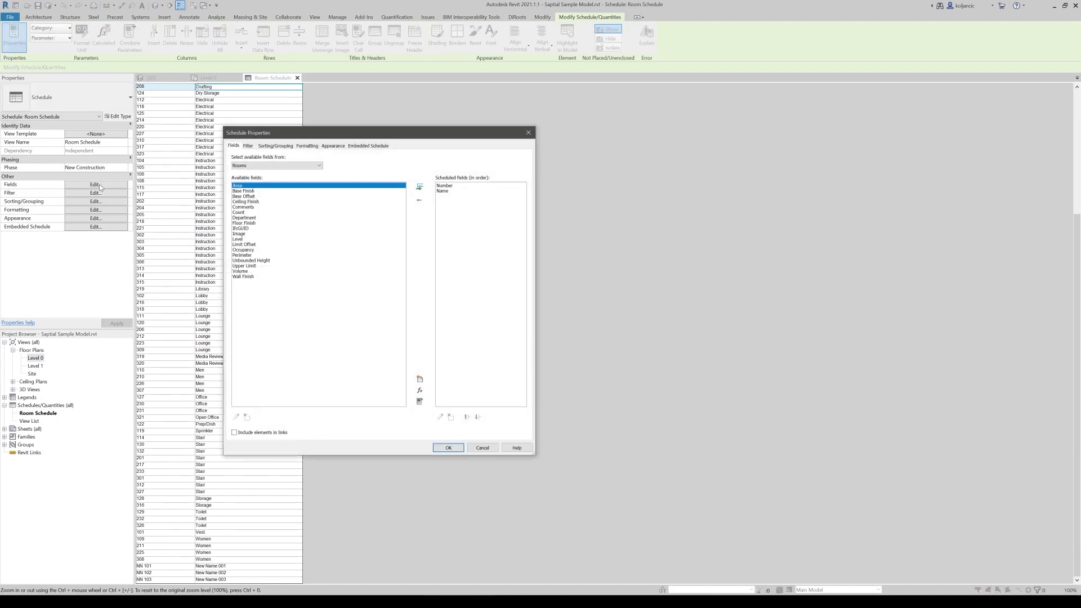
click(259, 233)
click(274, 196)
click(275, 206)
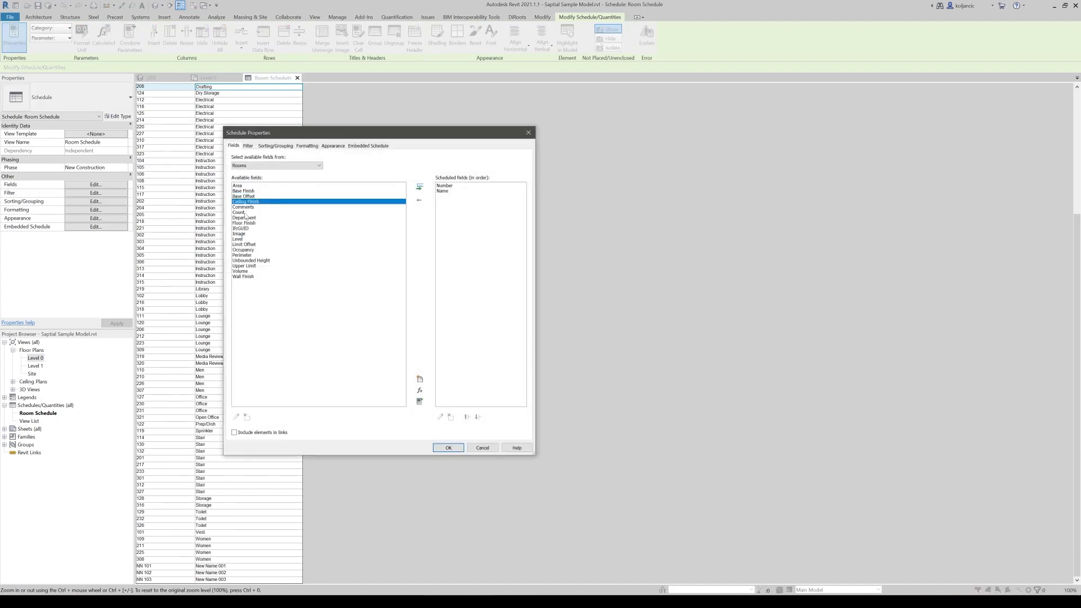
double_click(243, 207)
click(448, 447)
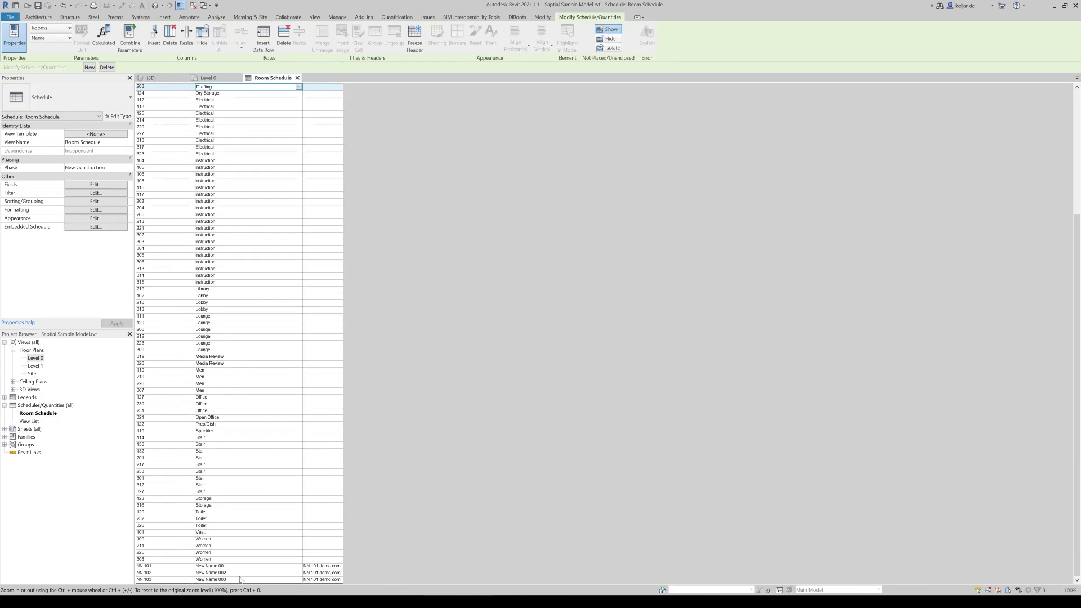
Check the imported comment for room NN 101, then reopen SheetLink
click(161, 567)
click(162, 571)
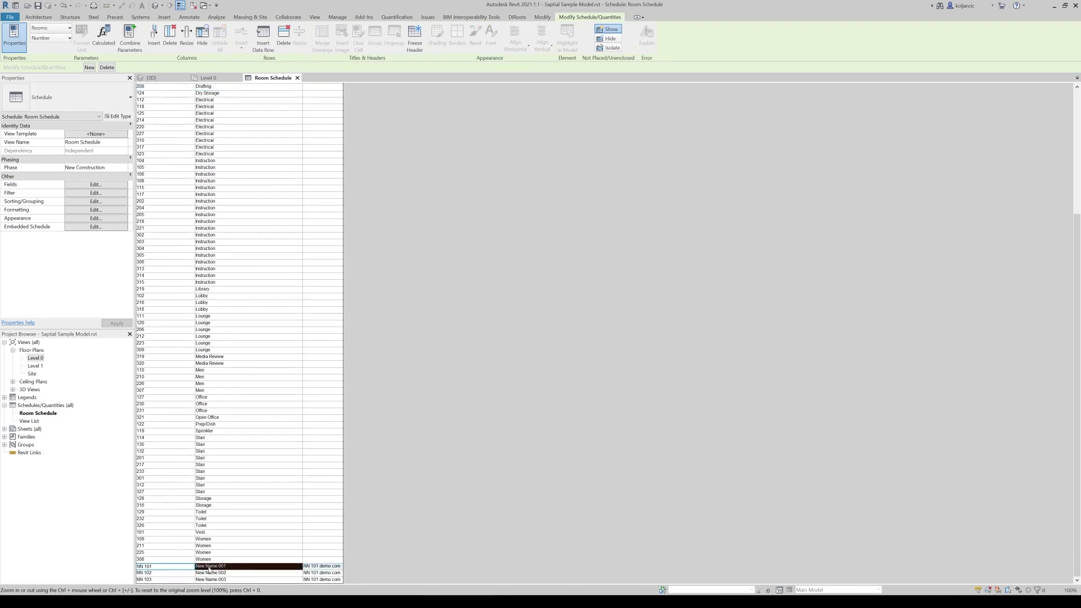
click(323, 566)
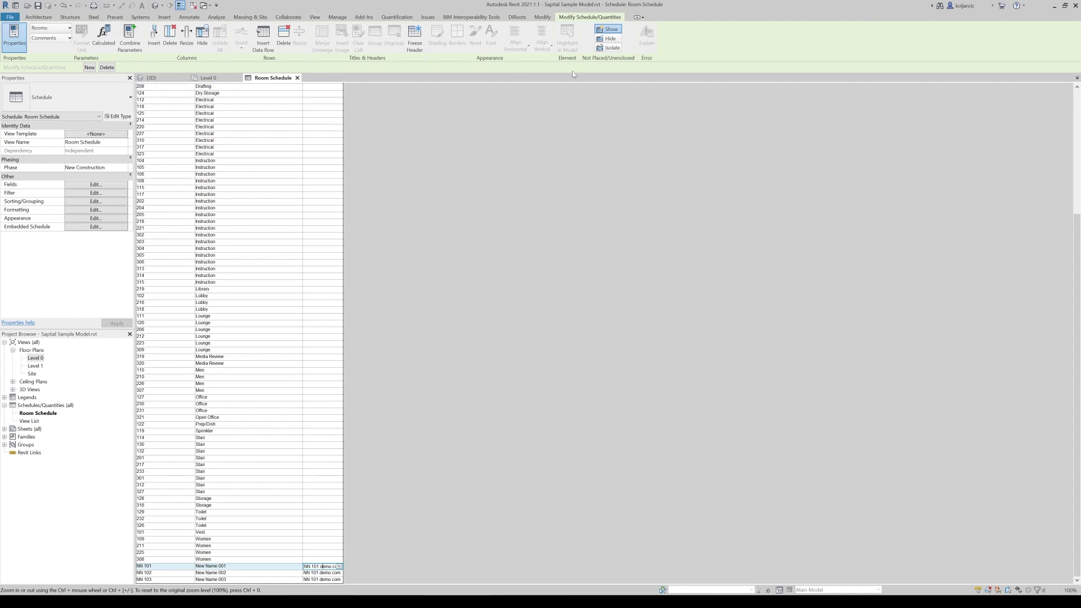
scroll(54, 21, up, 2)
click(82, 35)
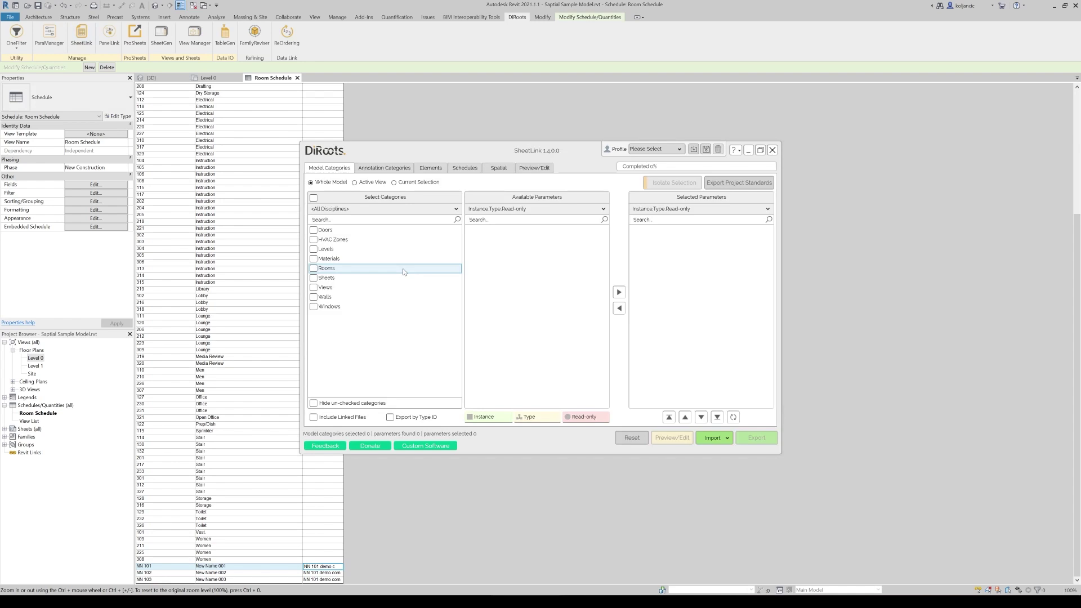
On SheetLink's Spatial page, change the element type from Rooms to Spaces, revealing no spaces
click(466, 169)
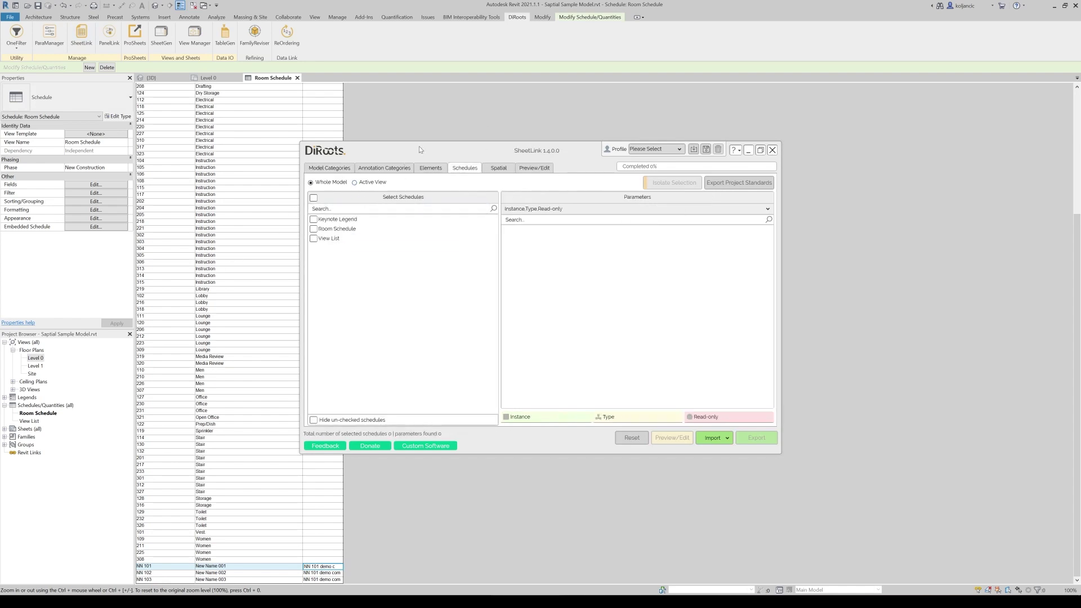
click(499, 167)
click(338, 183)
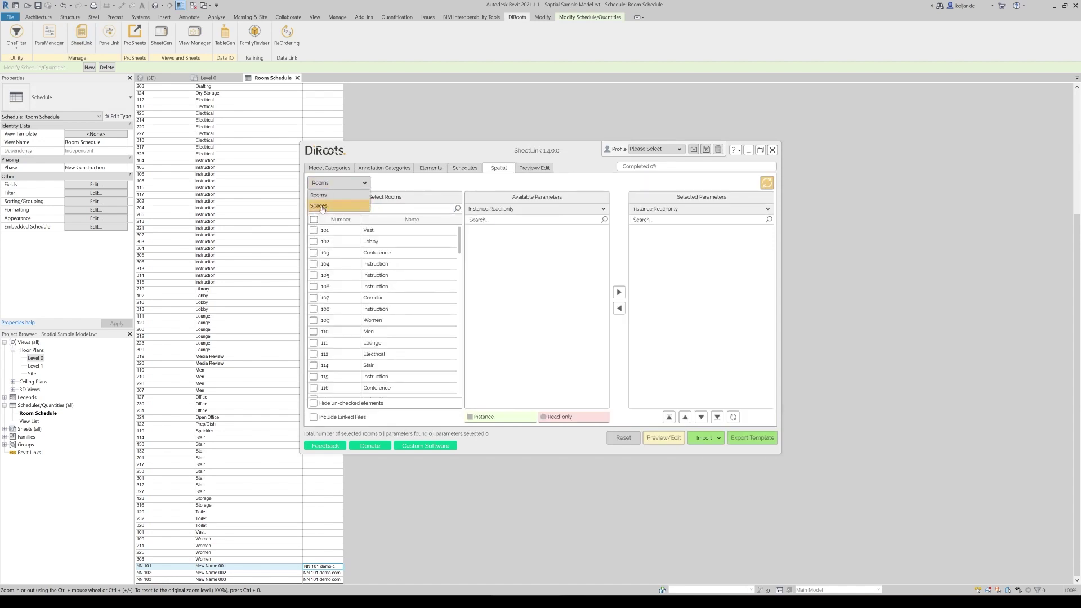
click(323, 205)
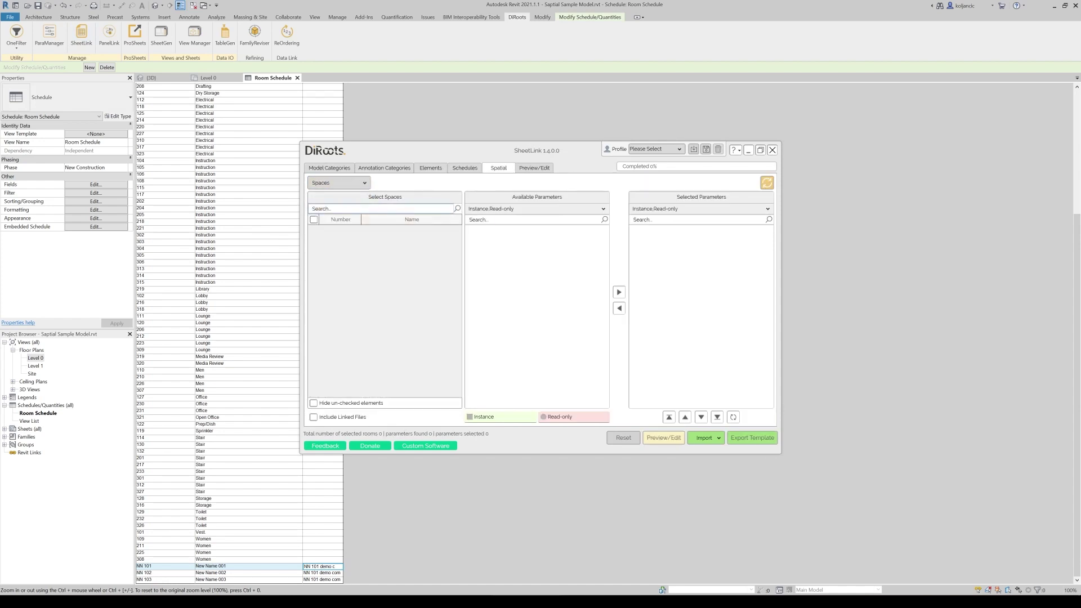